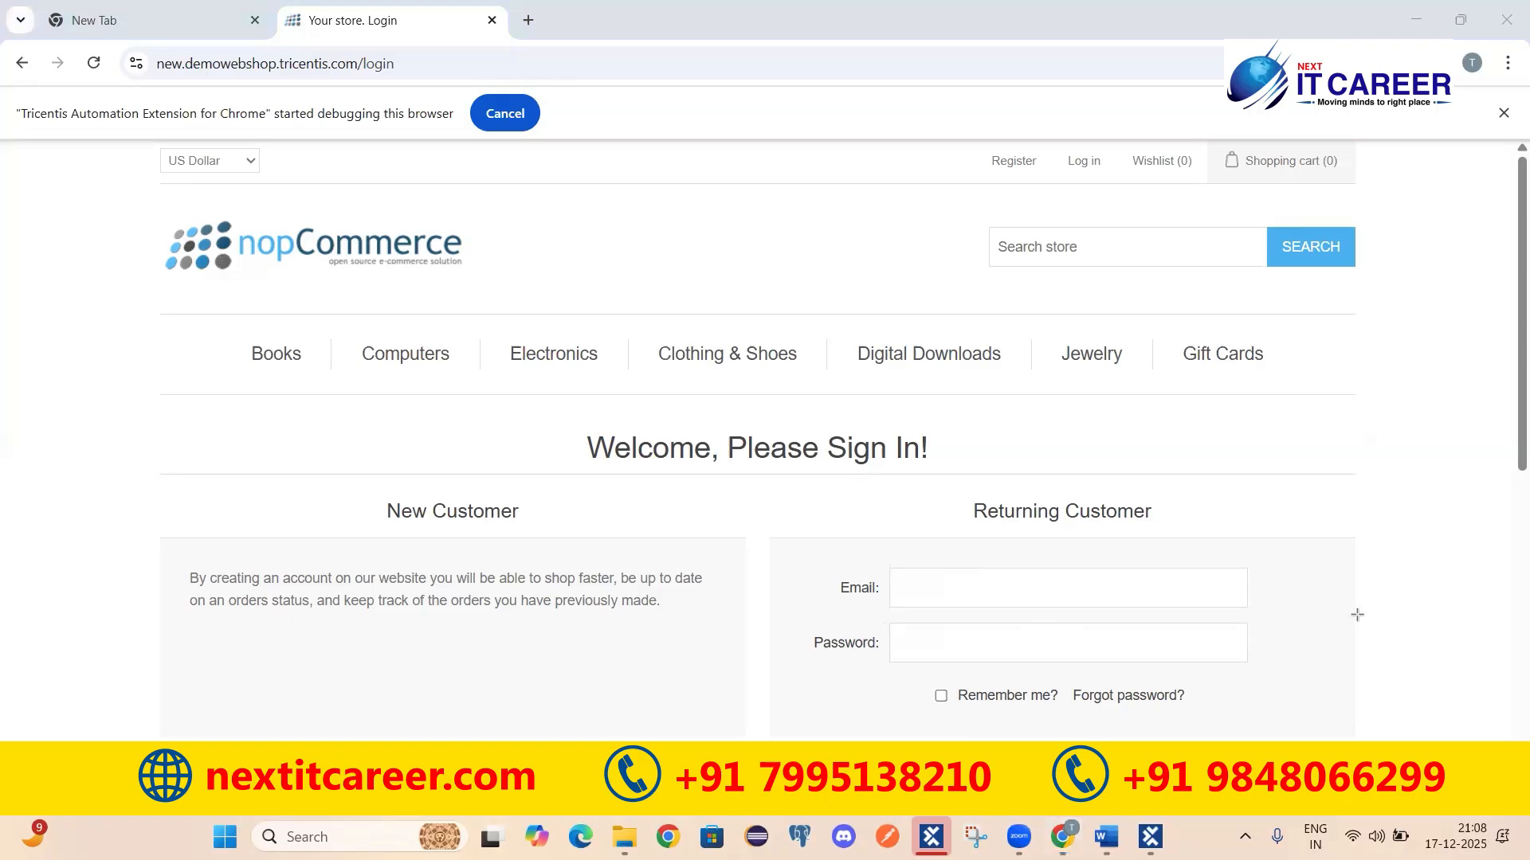
# Outline the Email, Password, search, Register and Log in controls and the page headings on the login page with red rectangles.
pyautogui.moveTo(887, 568); pyautogui.dragTo(1254, 609)
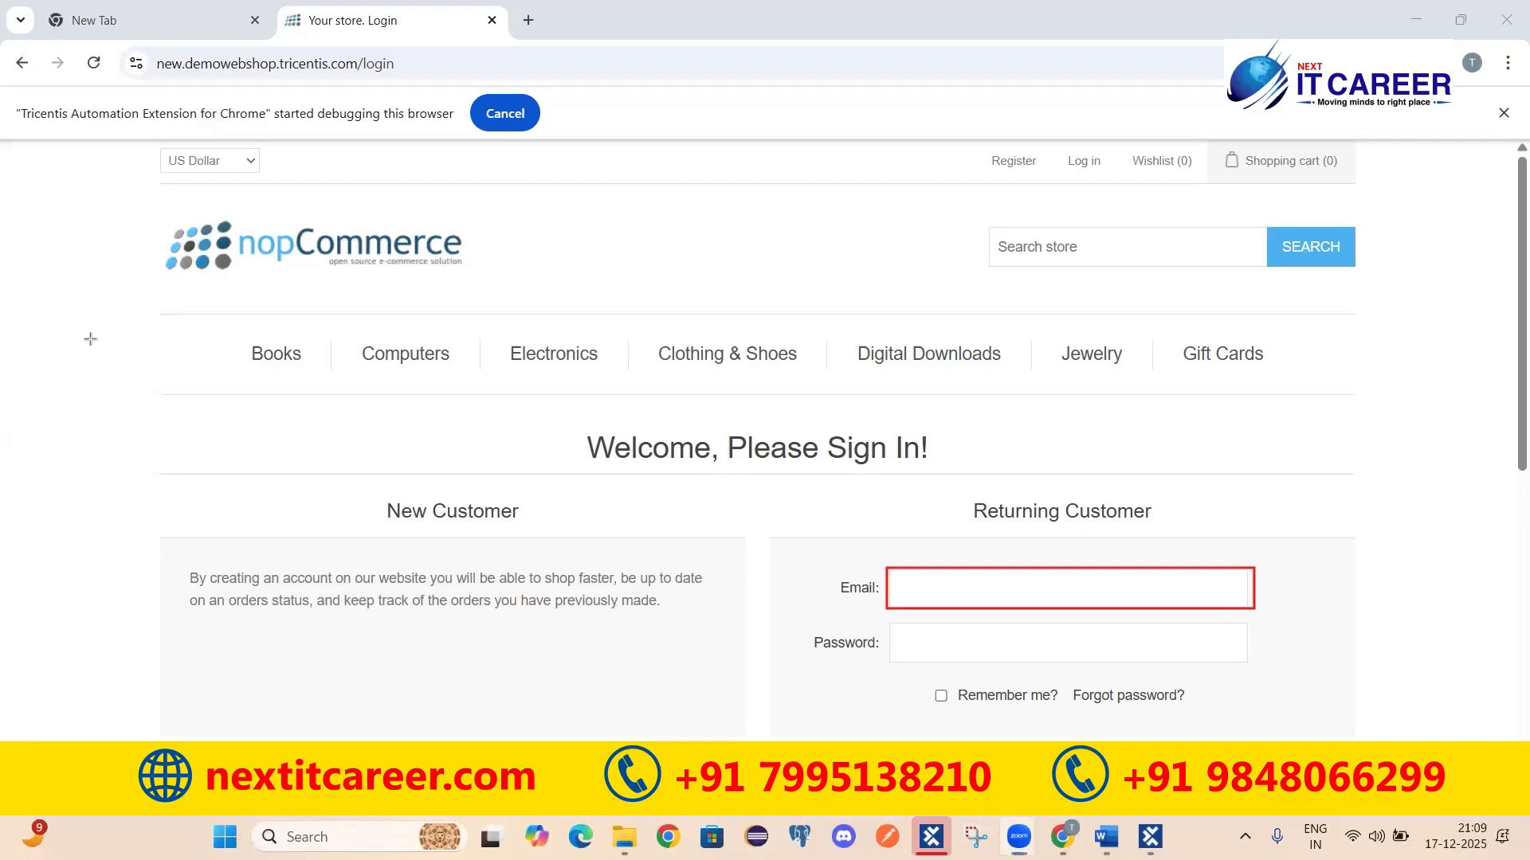
pyautogui.moveTo(987, 223); pyautogui.dragTo(1267, 270)
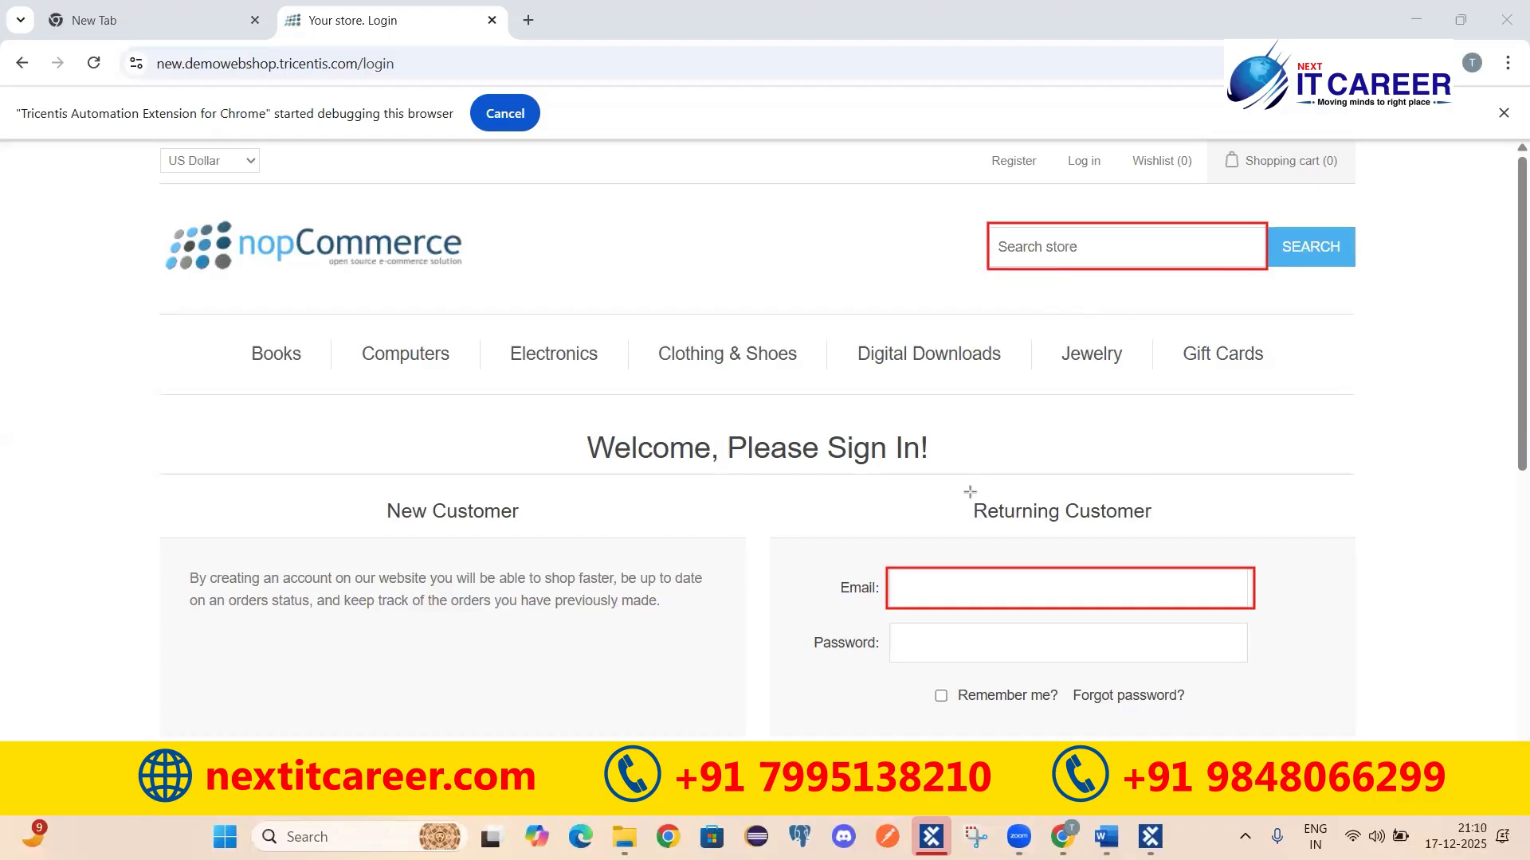
pyautogui.moveTo(969, 491)
pyautogui.mouseDown()
pyautogui.moveTo(1003, 516)
pyautogui.moveTo(1157, 527)
pyautogui.mouseUp()
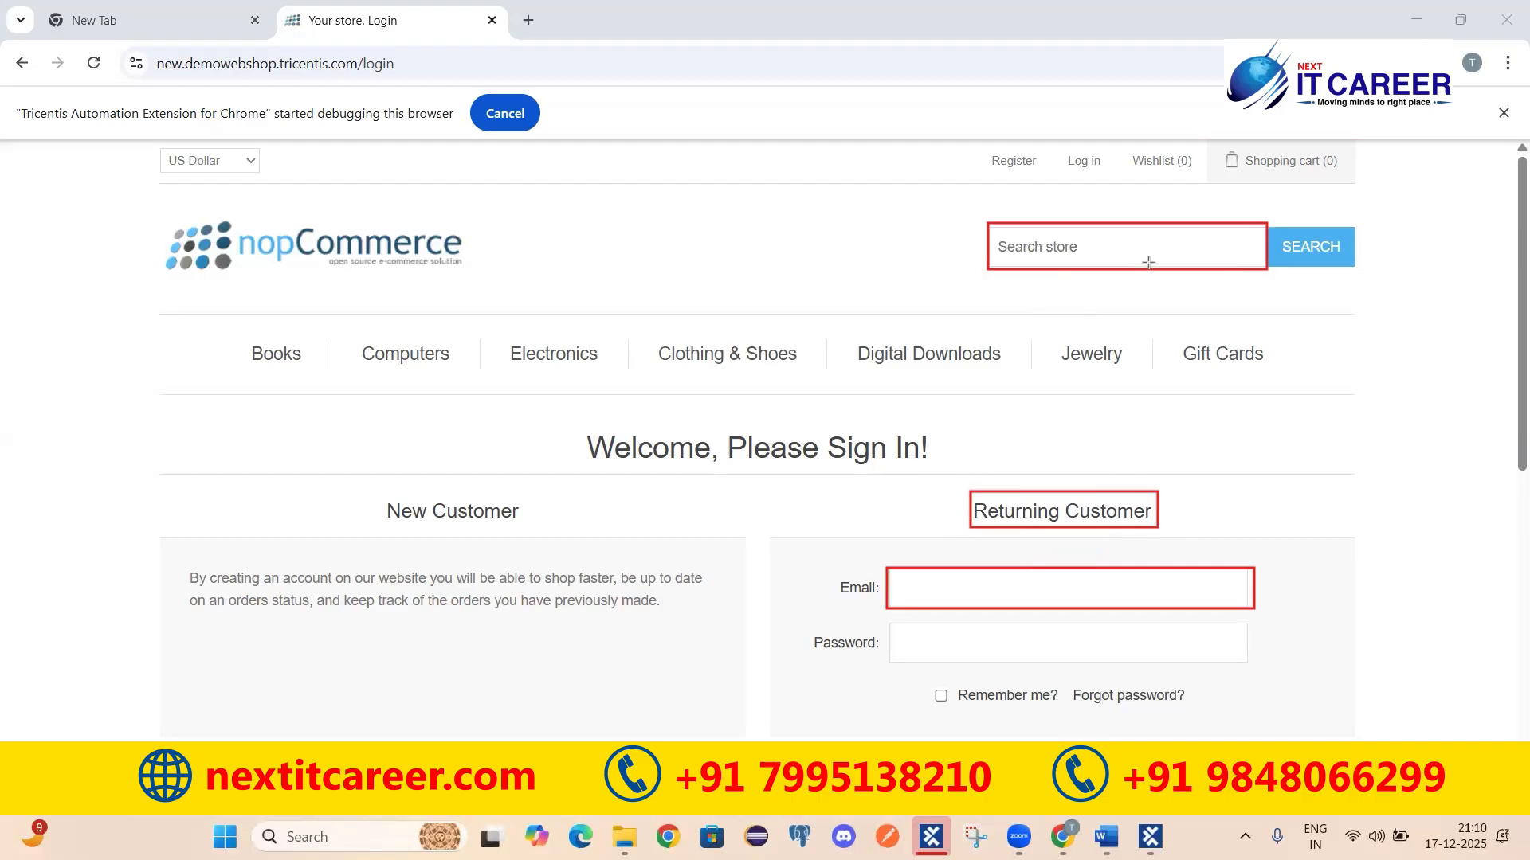
pyautogui.moveTo(1274, 222); pyautogui.dragTo(1371, 264)
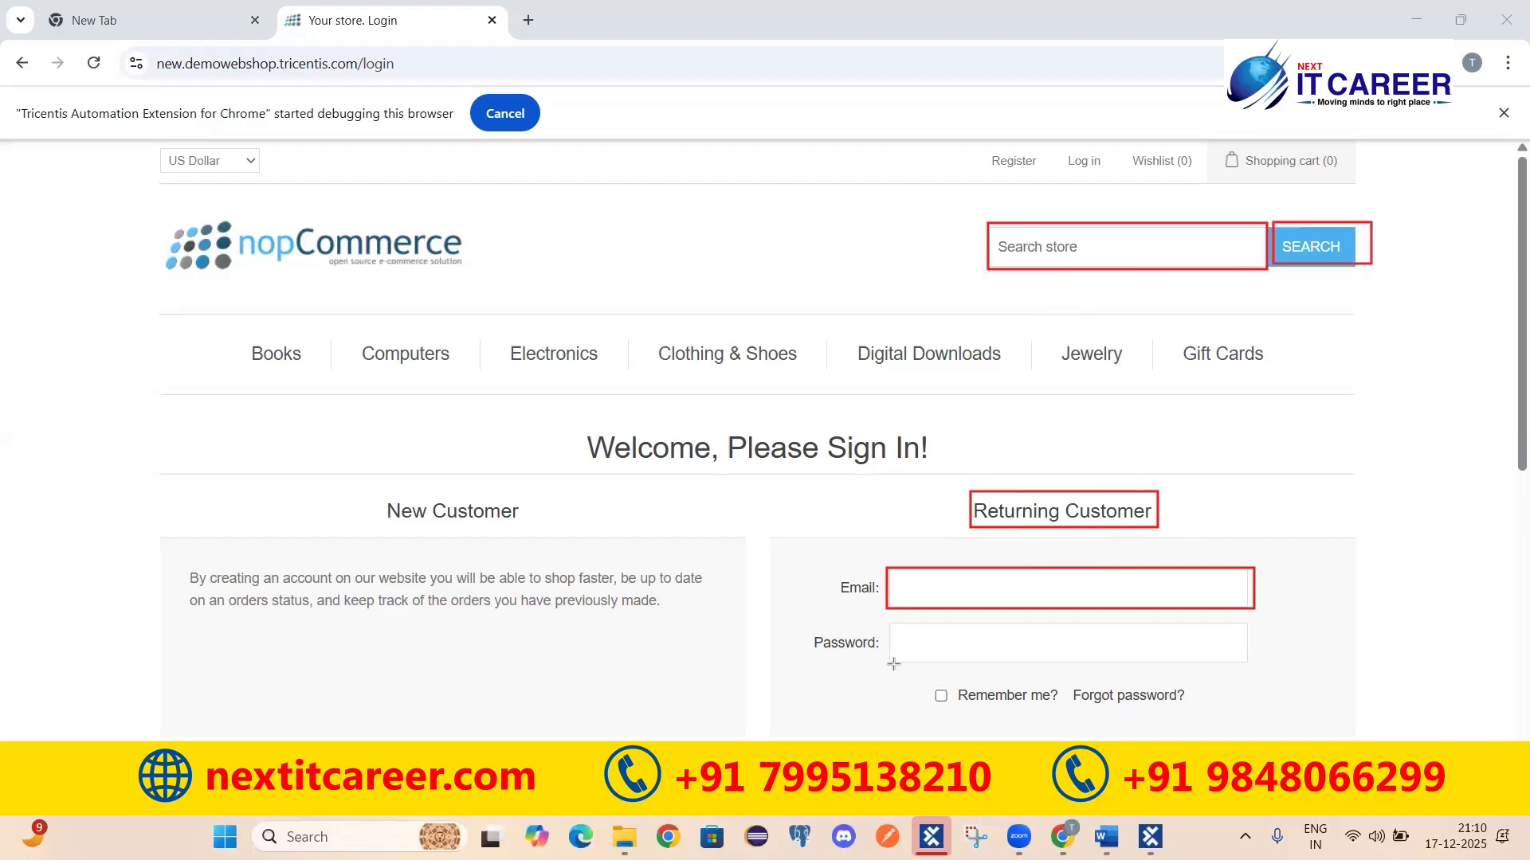
pyautogui.moveTo(887, 626)
pyautogui.mouseDown()
pyautogui.moveTo(1058, 656)
pyautogui.moveTo(1252, 660)
pyautogui.mouseUp()
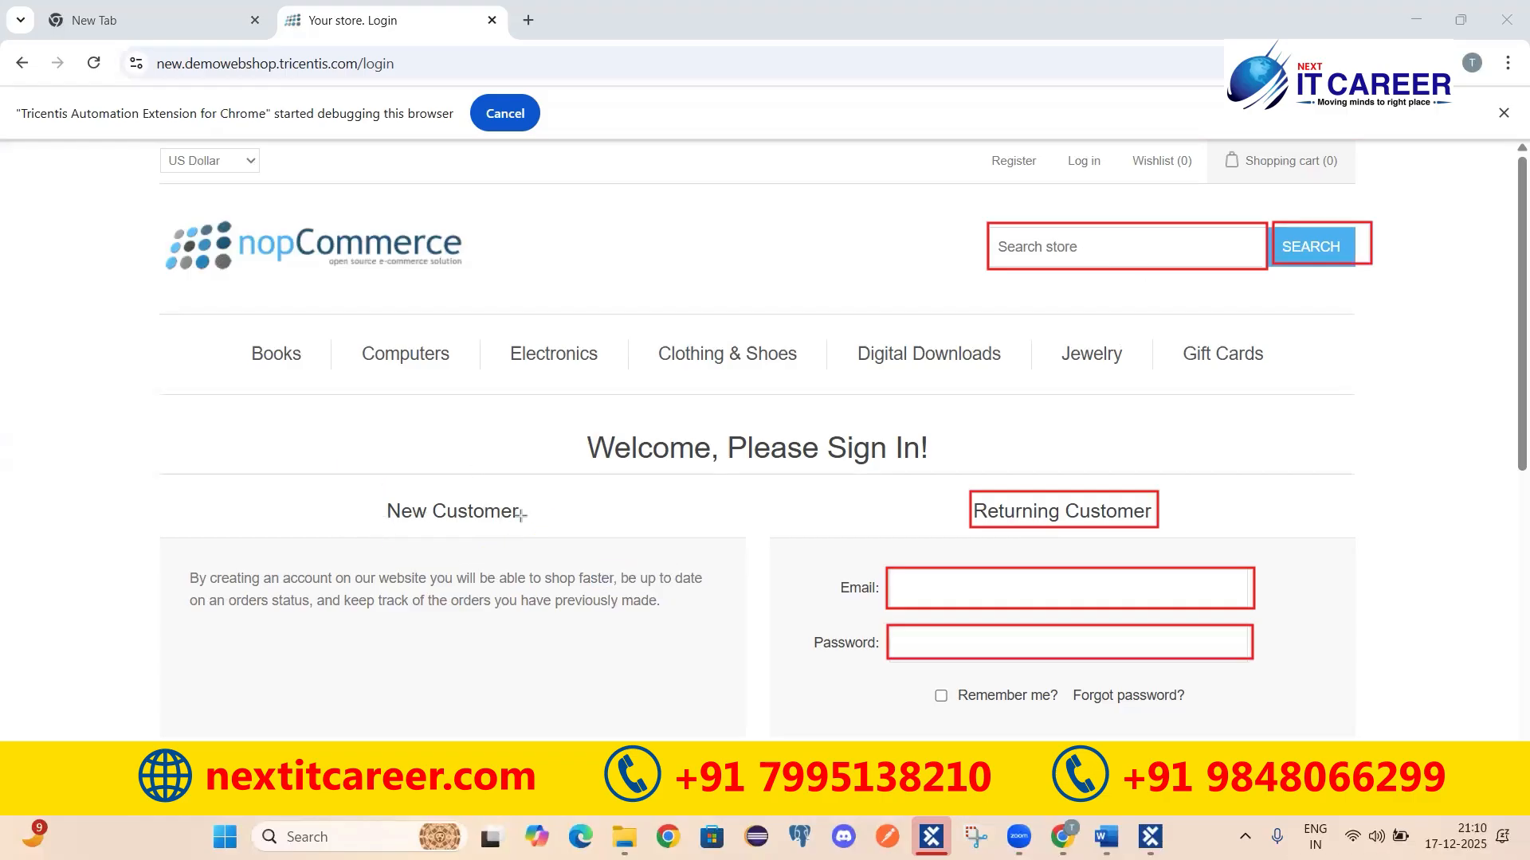
pyautogui.moveTo(575, 421)
pyautogui.mouseDown()
pyautogui.moveTo(815, 482)
pyautogui.moveTo(941, 477)
pyautogui.mouseUp()
pyautogui.moveTo(989, 147)
pyautogui.mouseDown()
pyautogui.moveTo(1058, 185)
pyautogui.moveTo(1128, 170)
pyautogui.mouseUp()
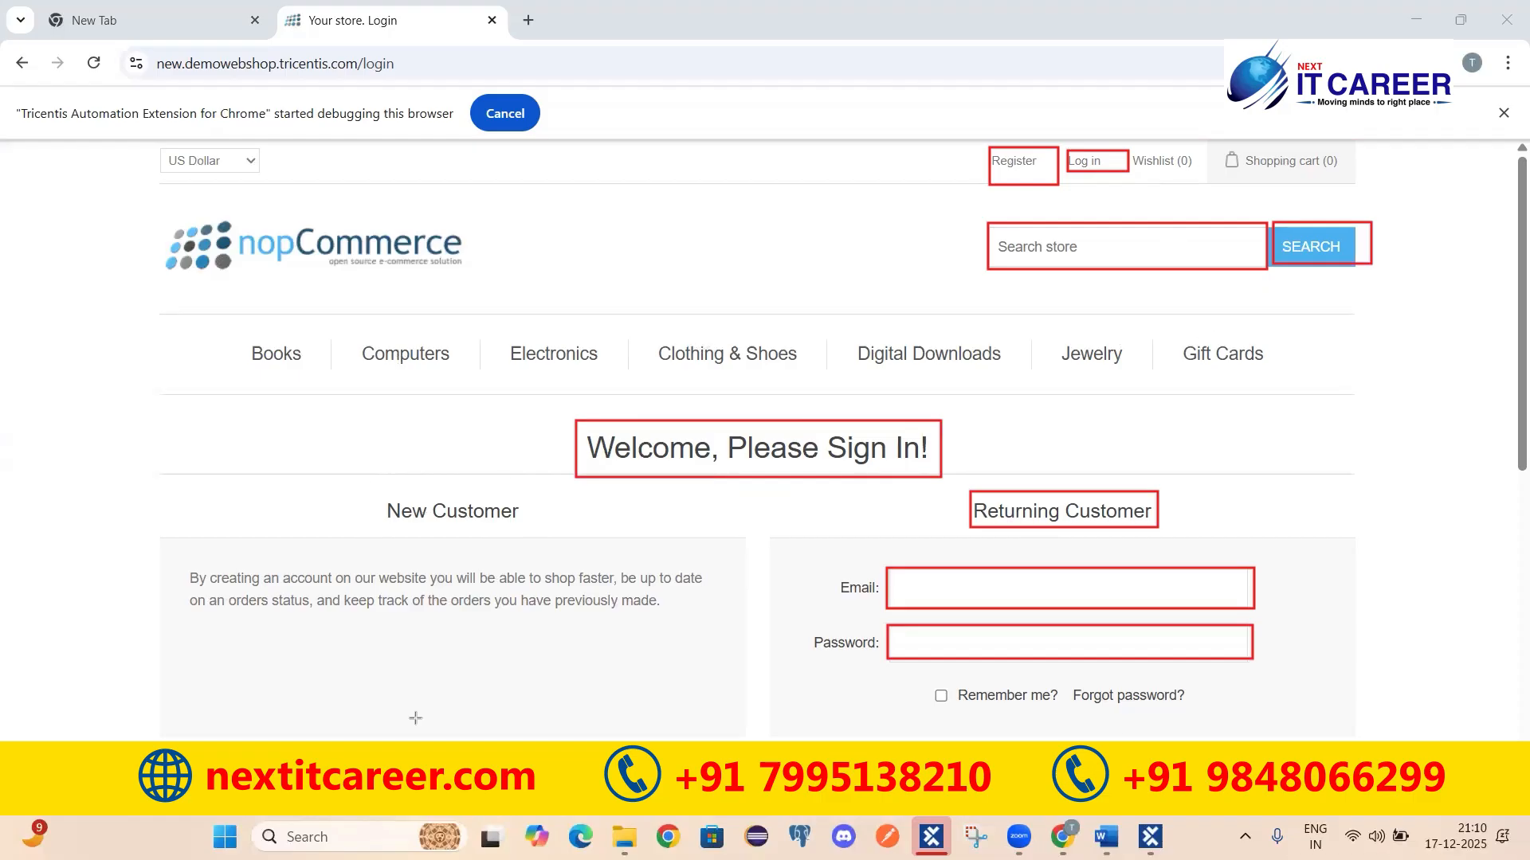
pyautogui.moveTo(374, 493); pyautogui.dragTo(575, 540)
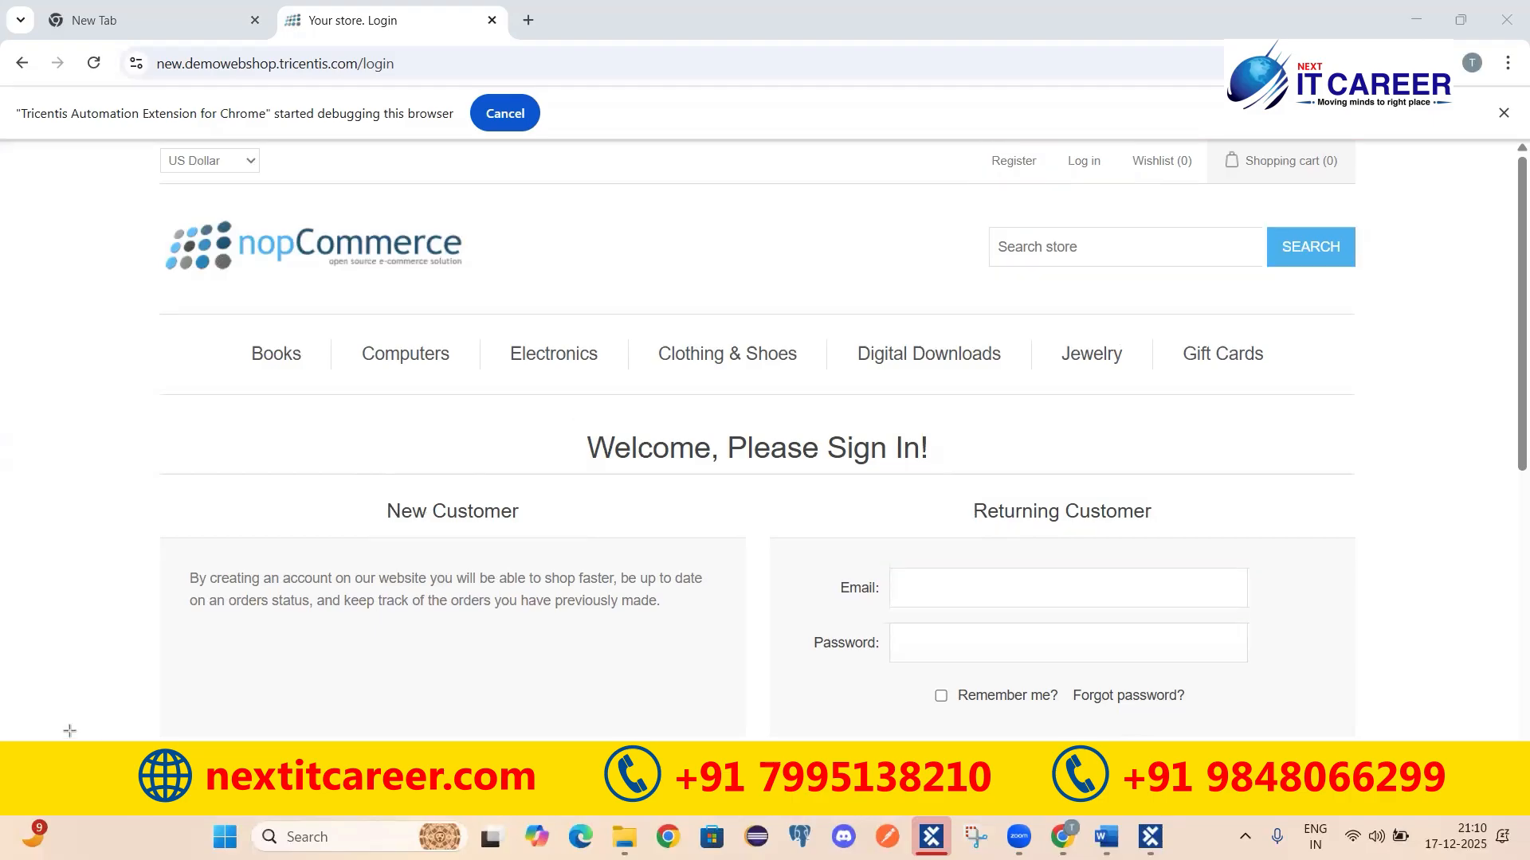
# Switch to the XScan window and pick the Search store box on the web page as the anchor control for the Email field.
pyautogui.click(1149, 836)
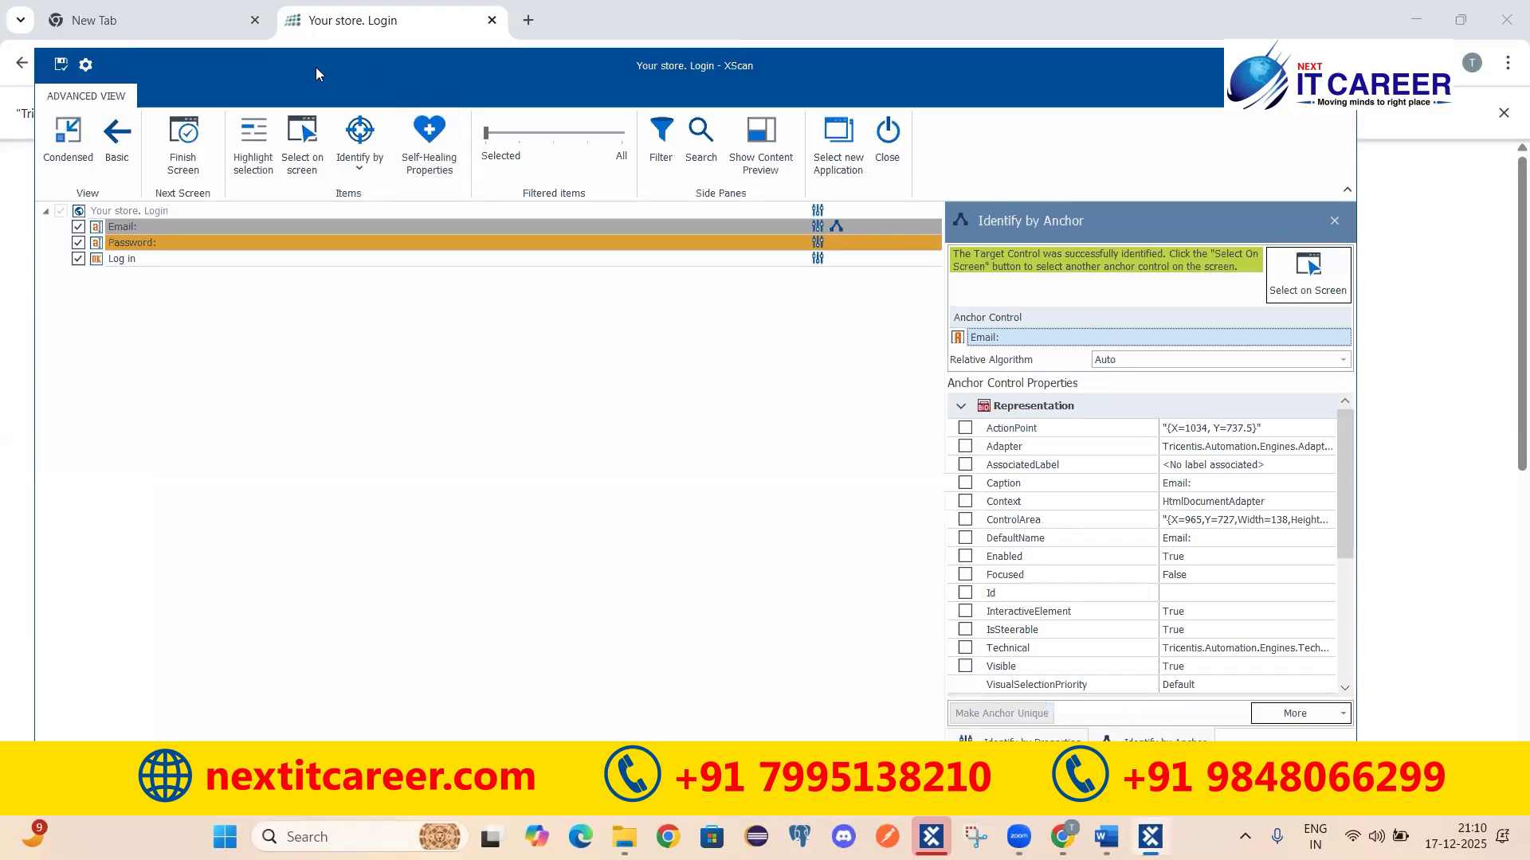
pyautogui.moveTo(315, 67); pyautogui.dragTo(309, 659)
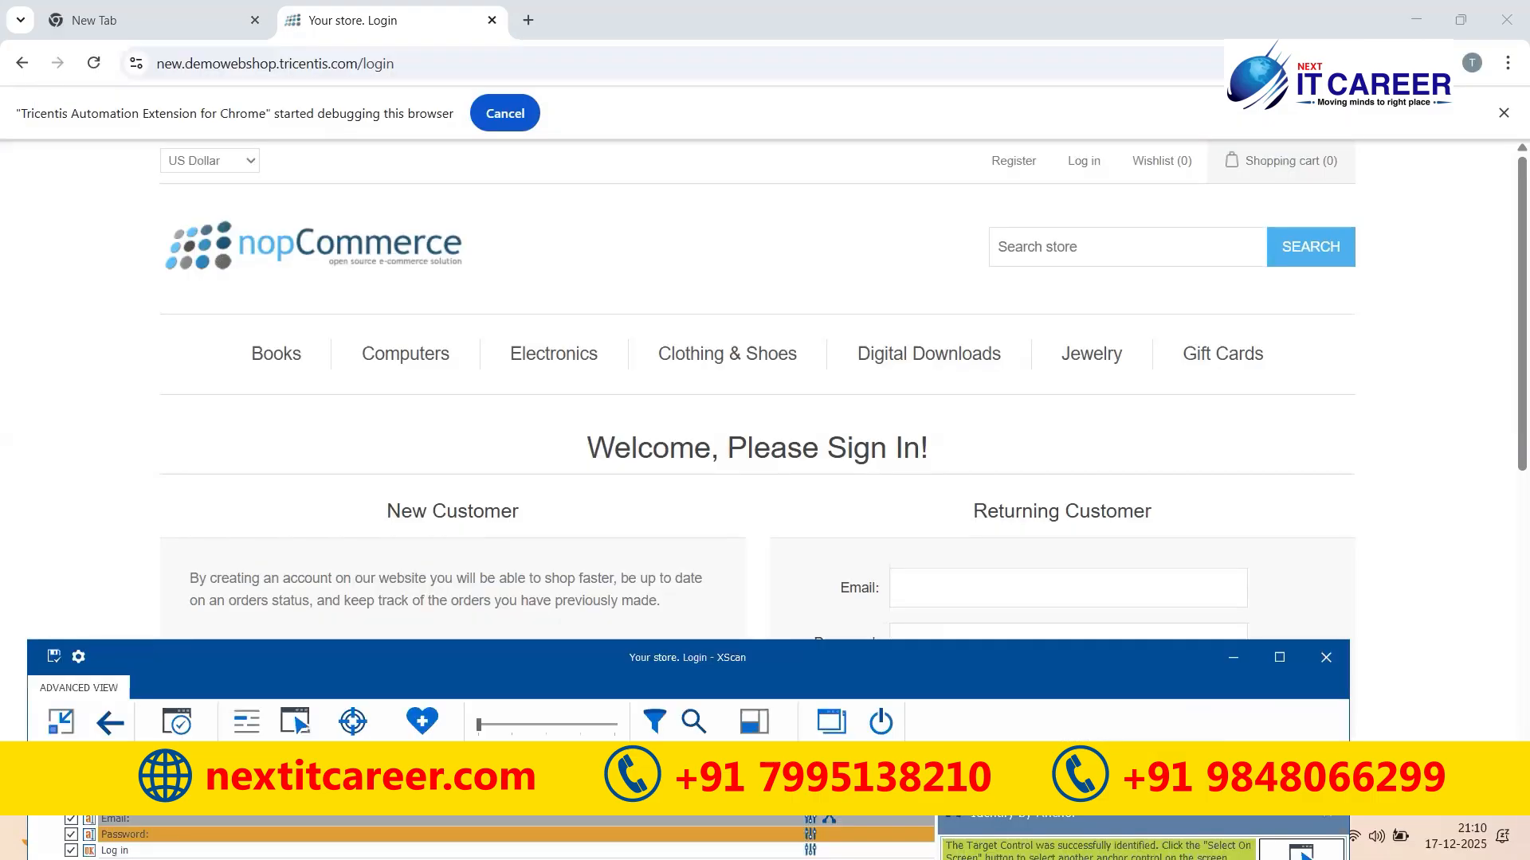
pyautogui.click(295, 721)
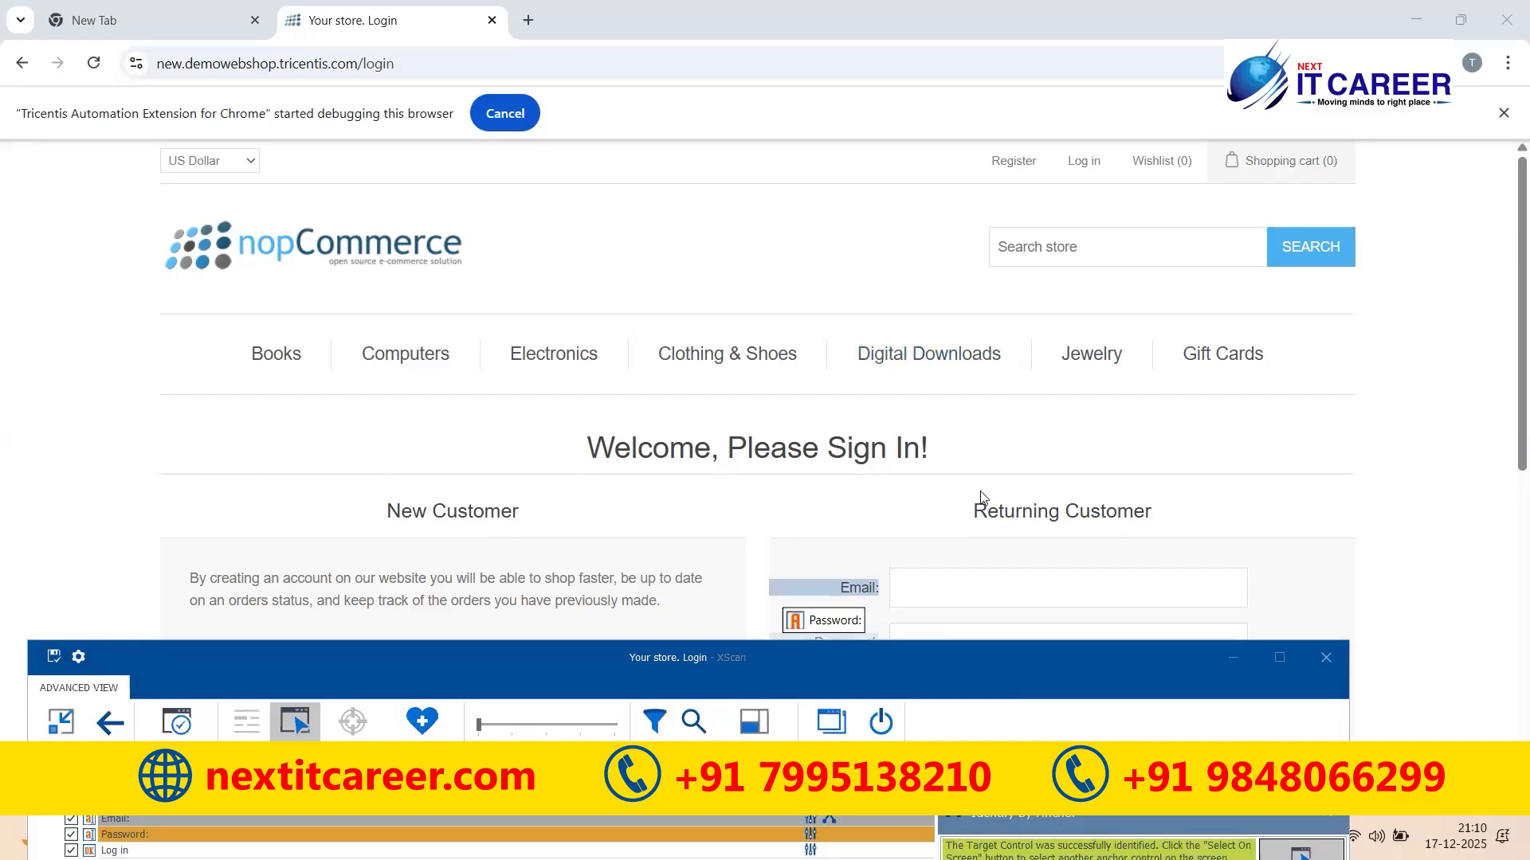
pyautogui.click(1015, 519)
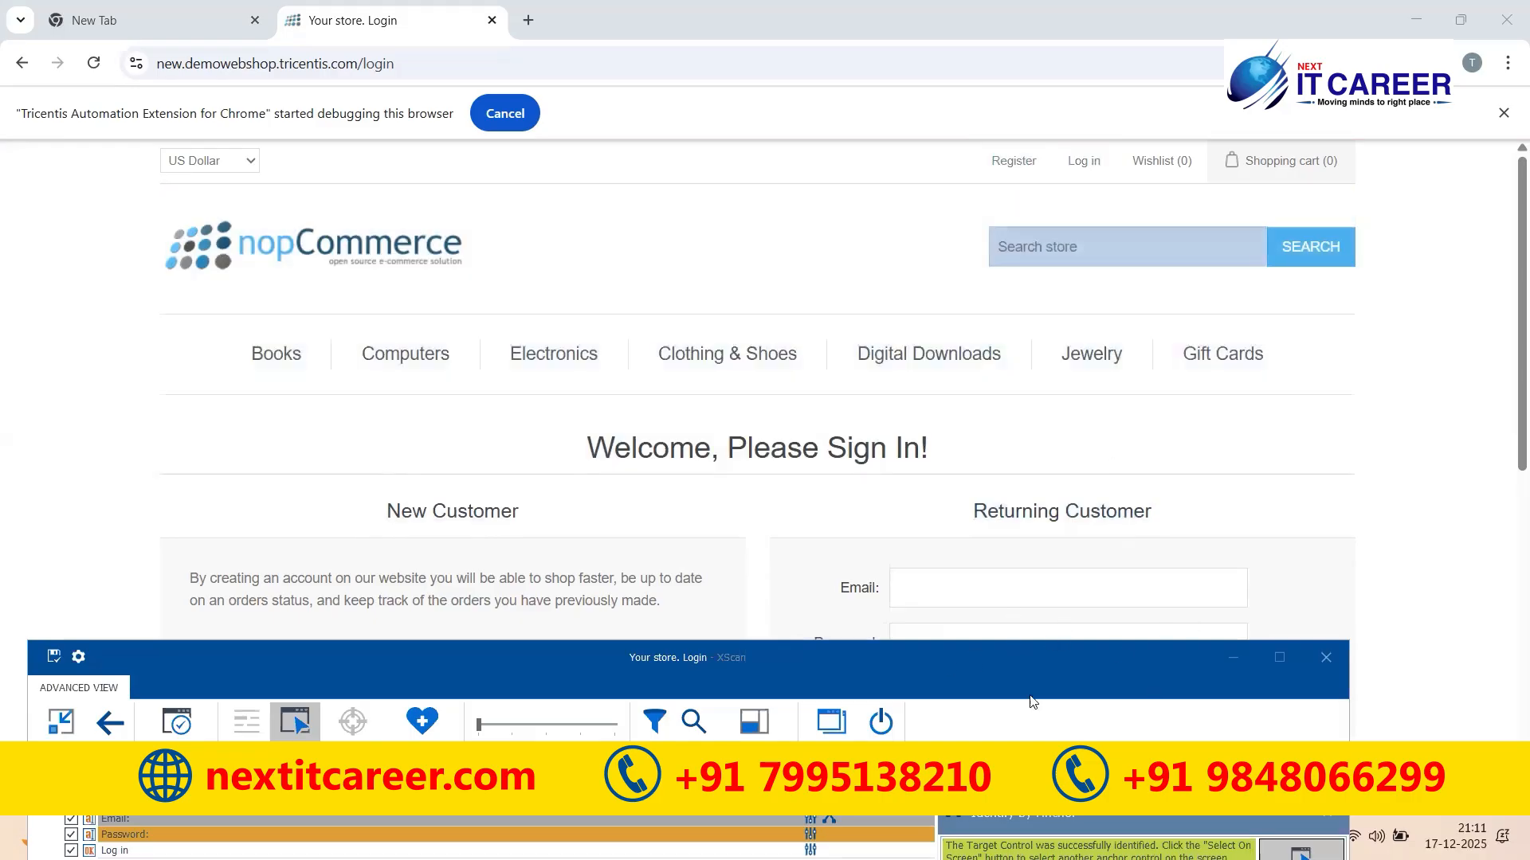
pyautogui.moveTo(826, 664); pyautogui.dragTo(788, 396)
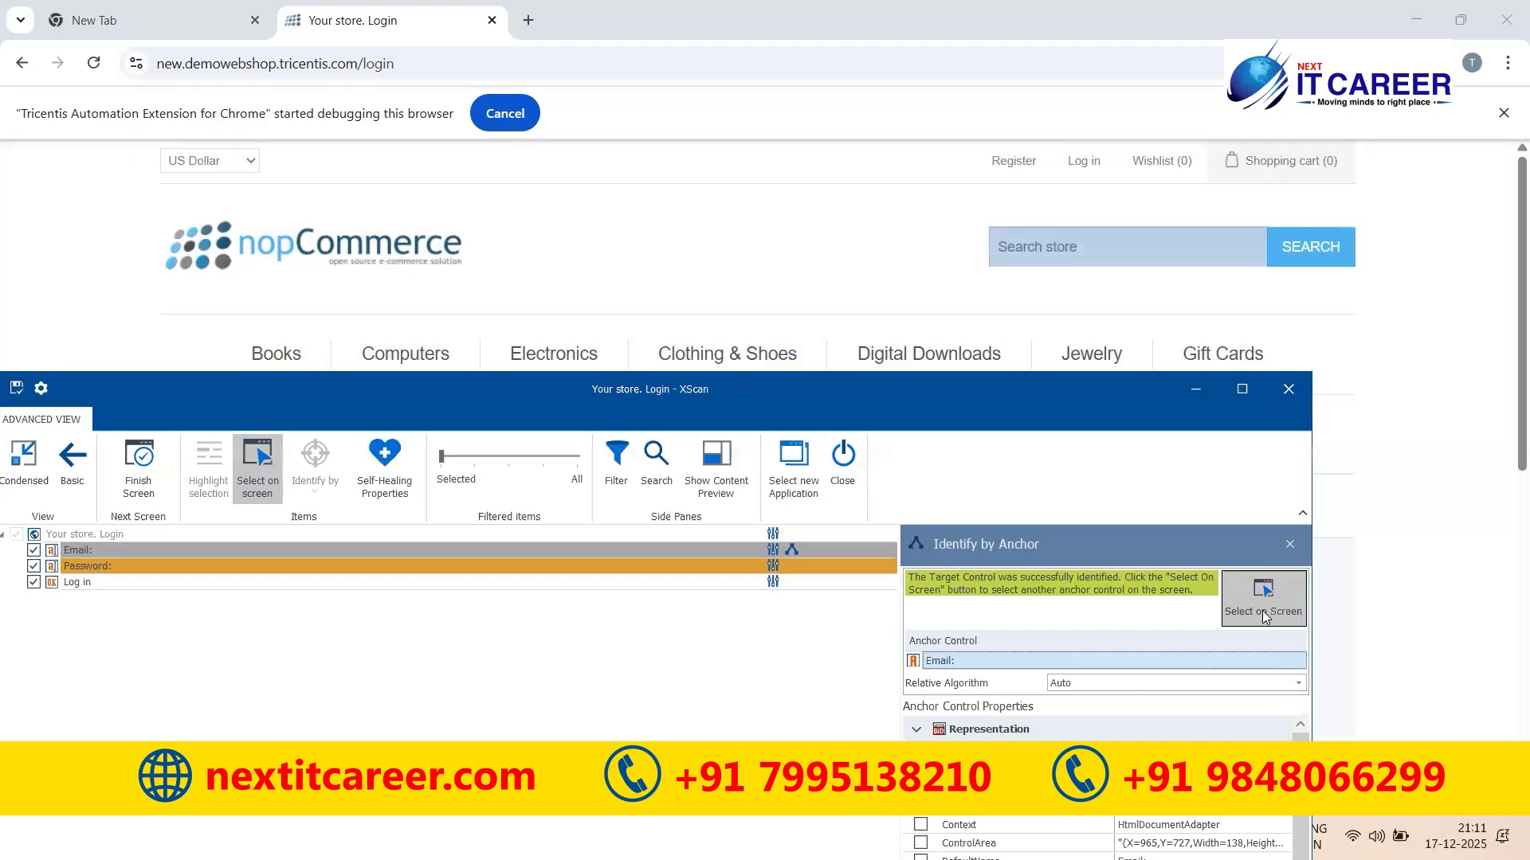
pyautogui.click(1115, 252)
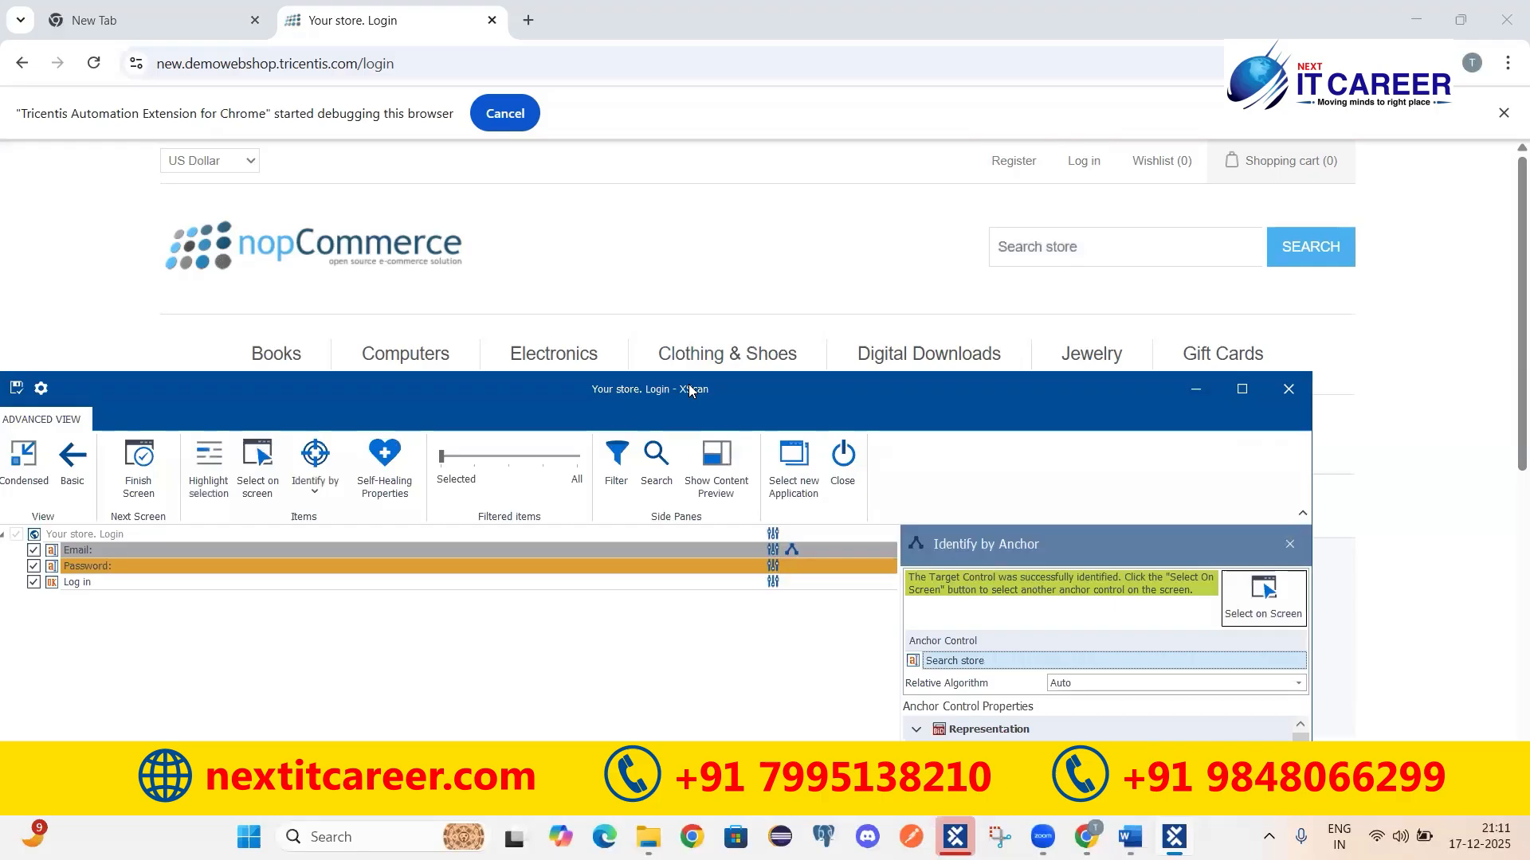
# Examine the anchor control properties of the Search store box, including the ones ticked for its identification.
pyautogui.moveTo(690, 389); pyautogui.dragTo(706, 180)
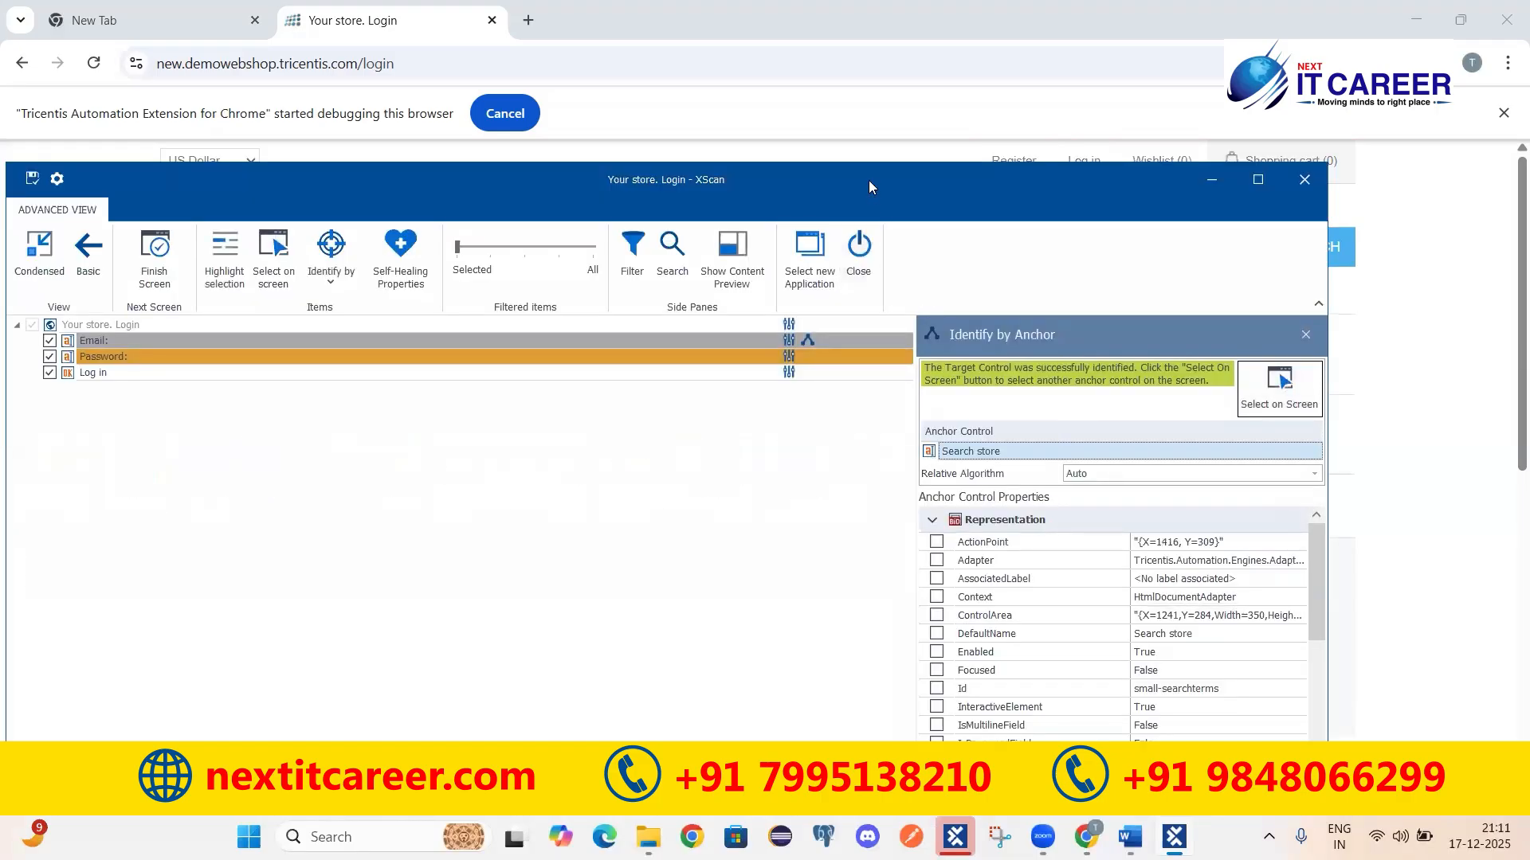
pyautogui.moveTo(869, 180); pyautogui.dragTo(860, 118)
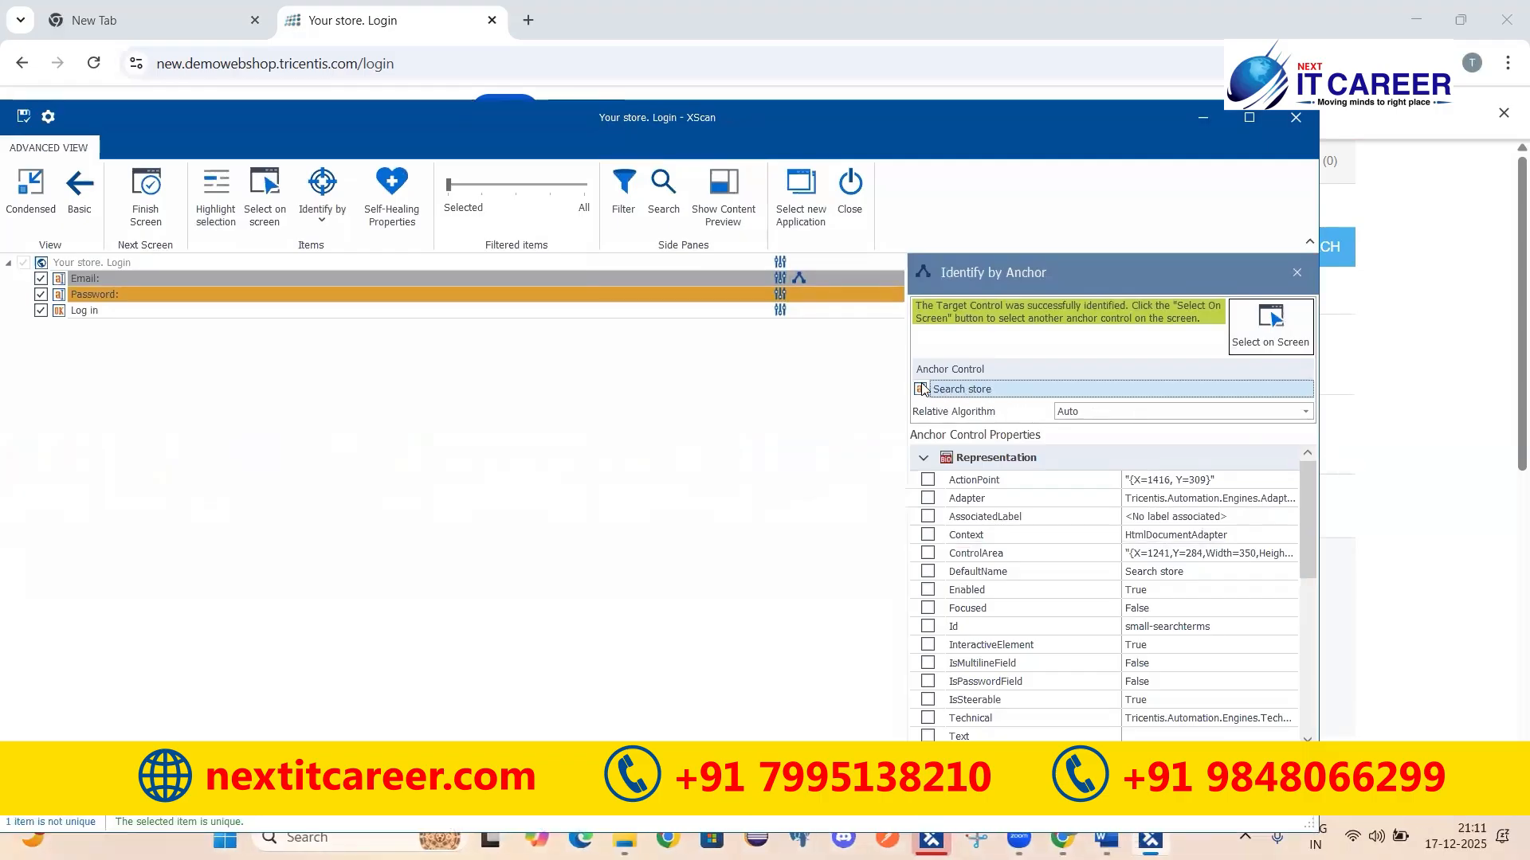
pyautogui.moveTo(1313, 476); pyautogui.dragTo(1313, 495)
pyautogui.moveTo(1313, 529); pyautogui.dragTo(1313, 670)
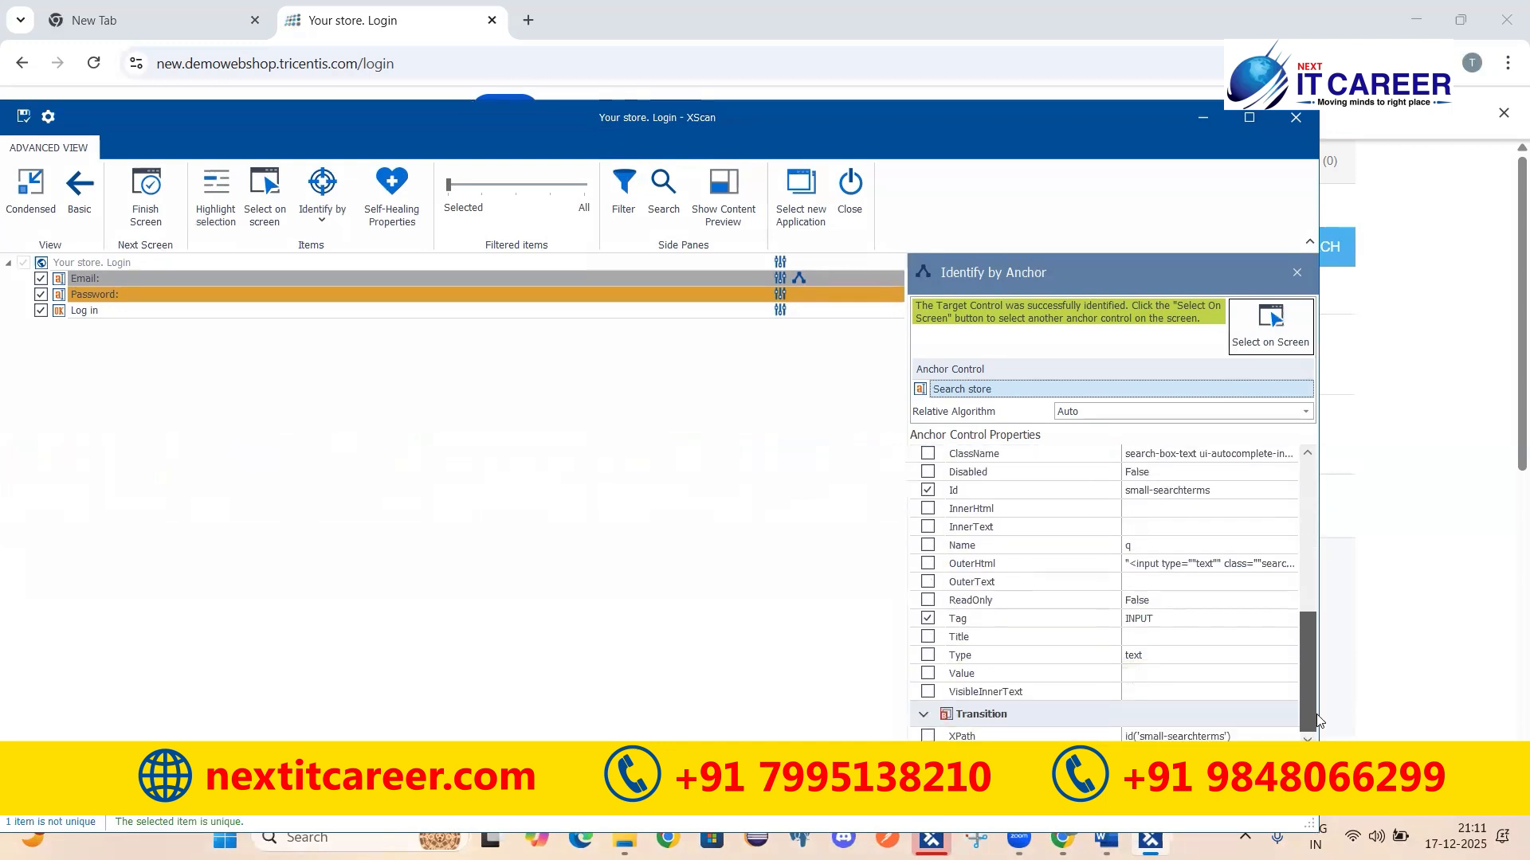
pyautogui.moveTo(1319, 615); pyautogui.dragTo(1332, 658)
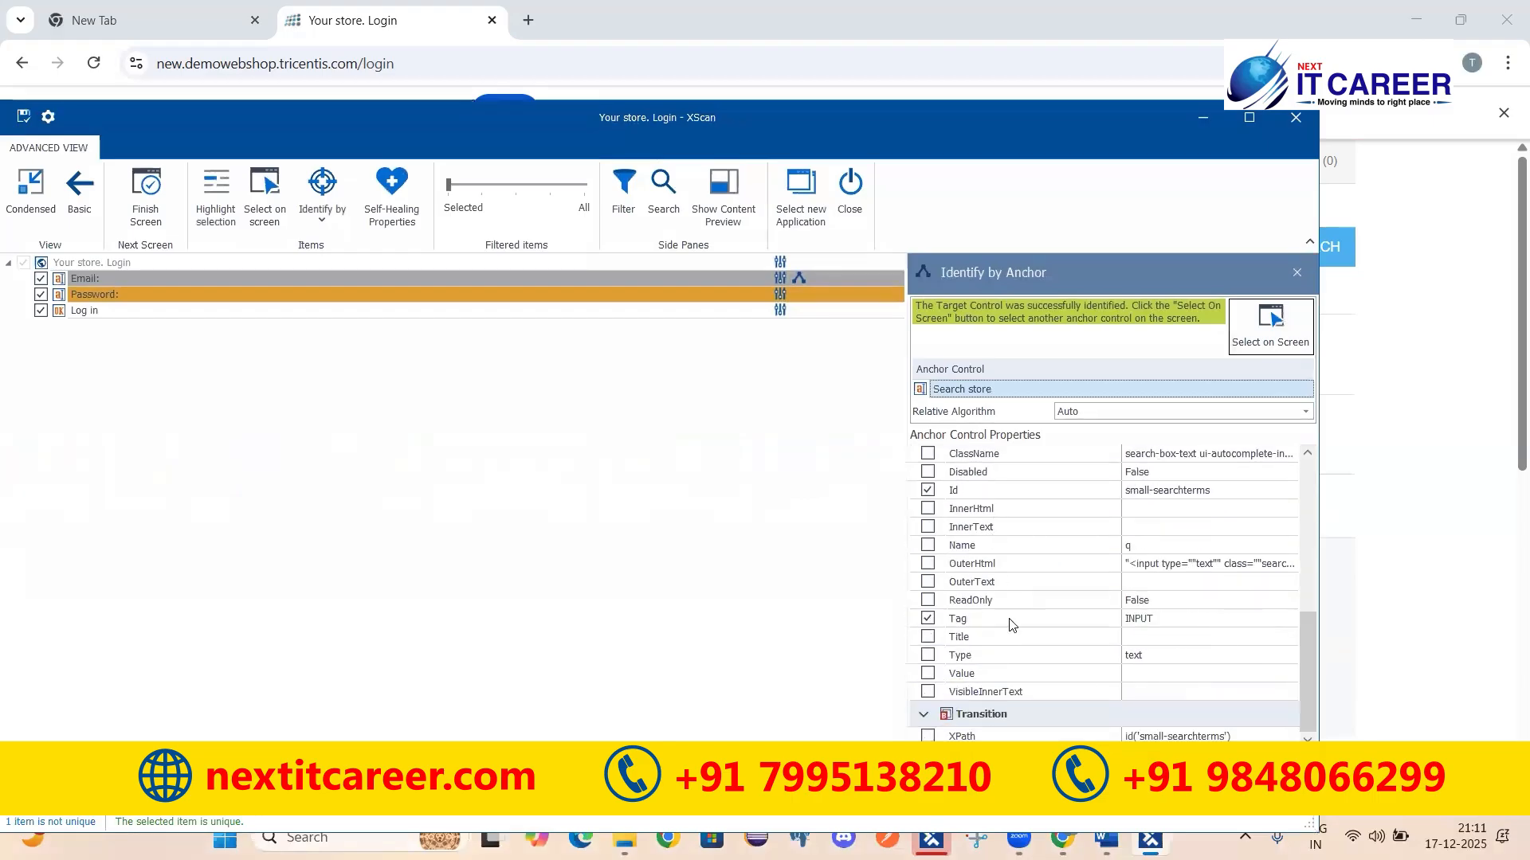
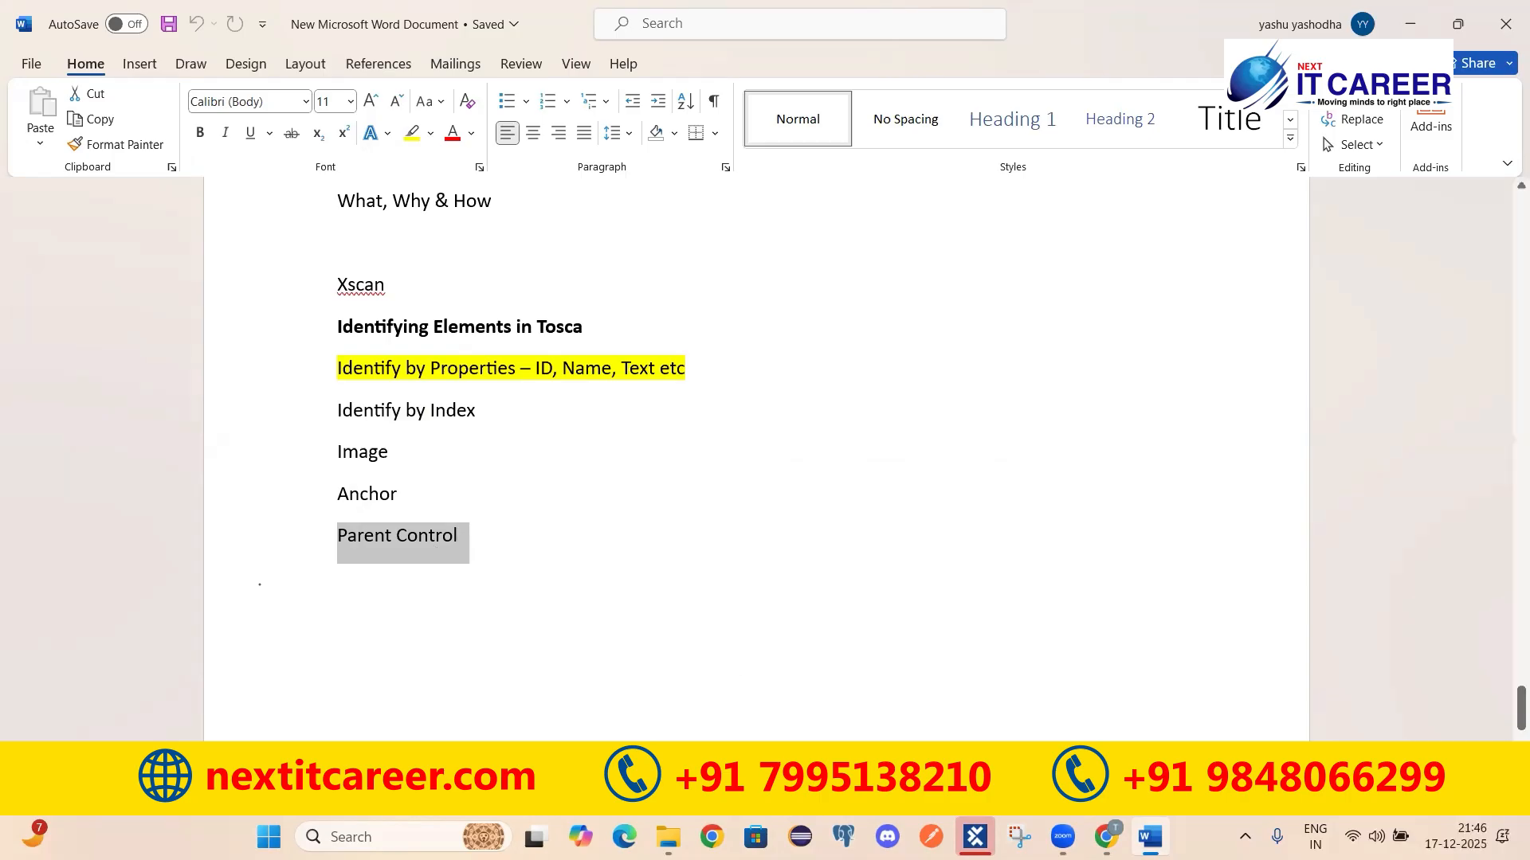
pyautogui.click(363, 590)
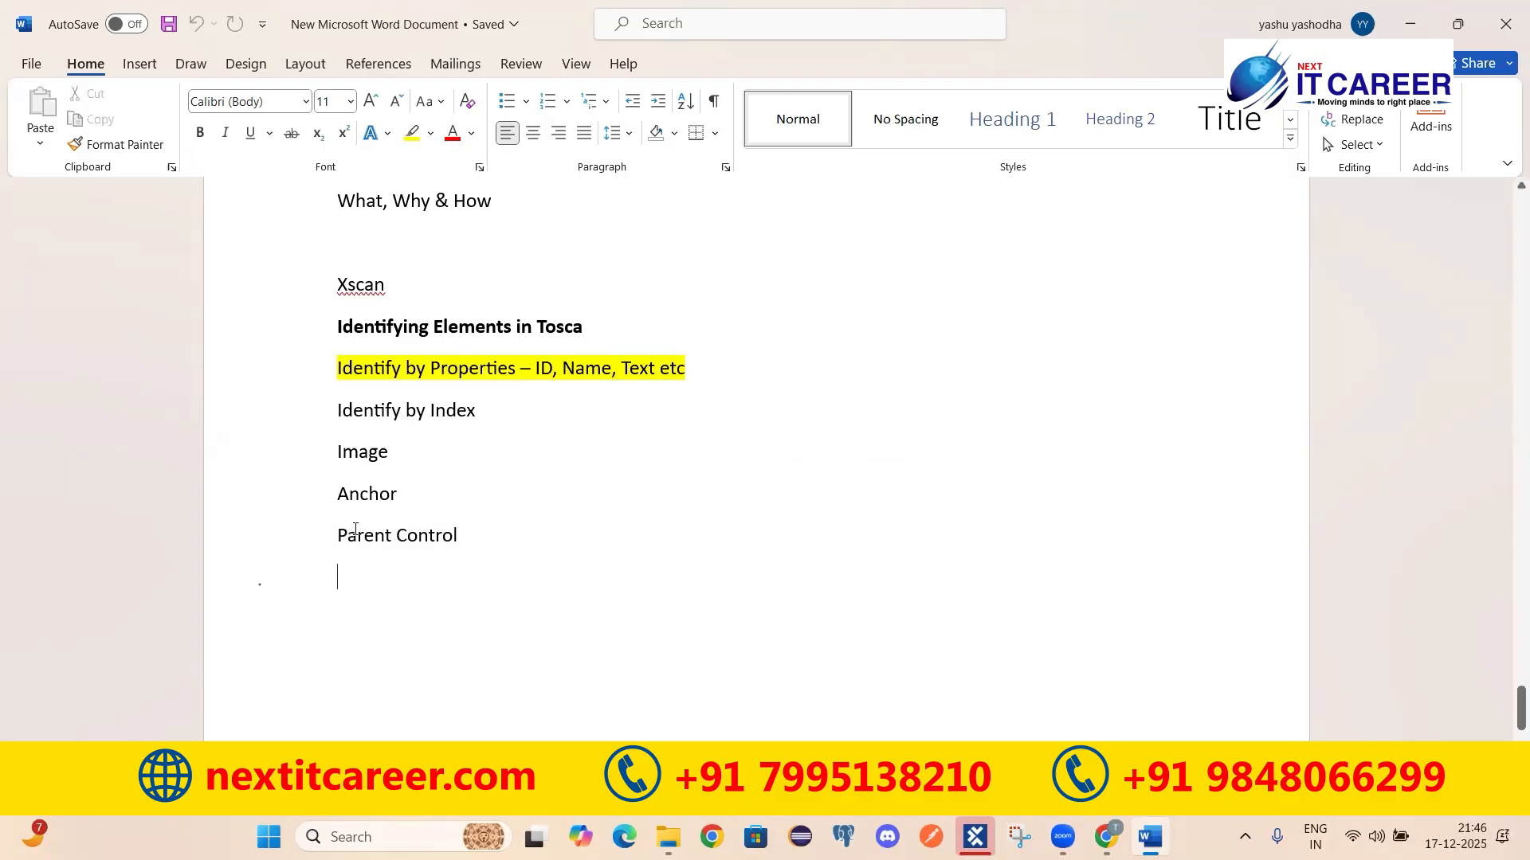
pyautogui.moveTo(338, 535); pyautogui.dragTo(426, 585)
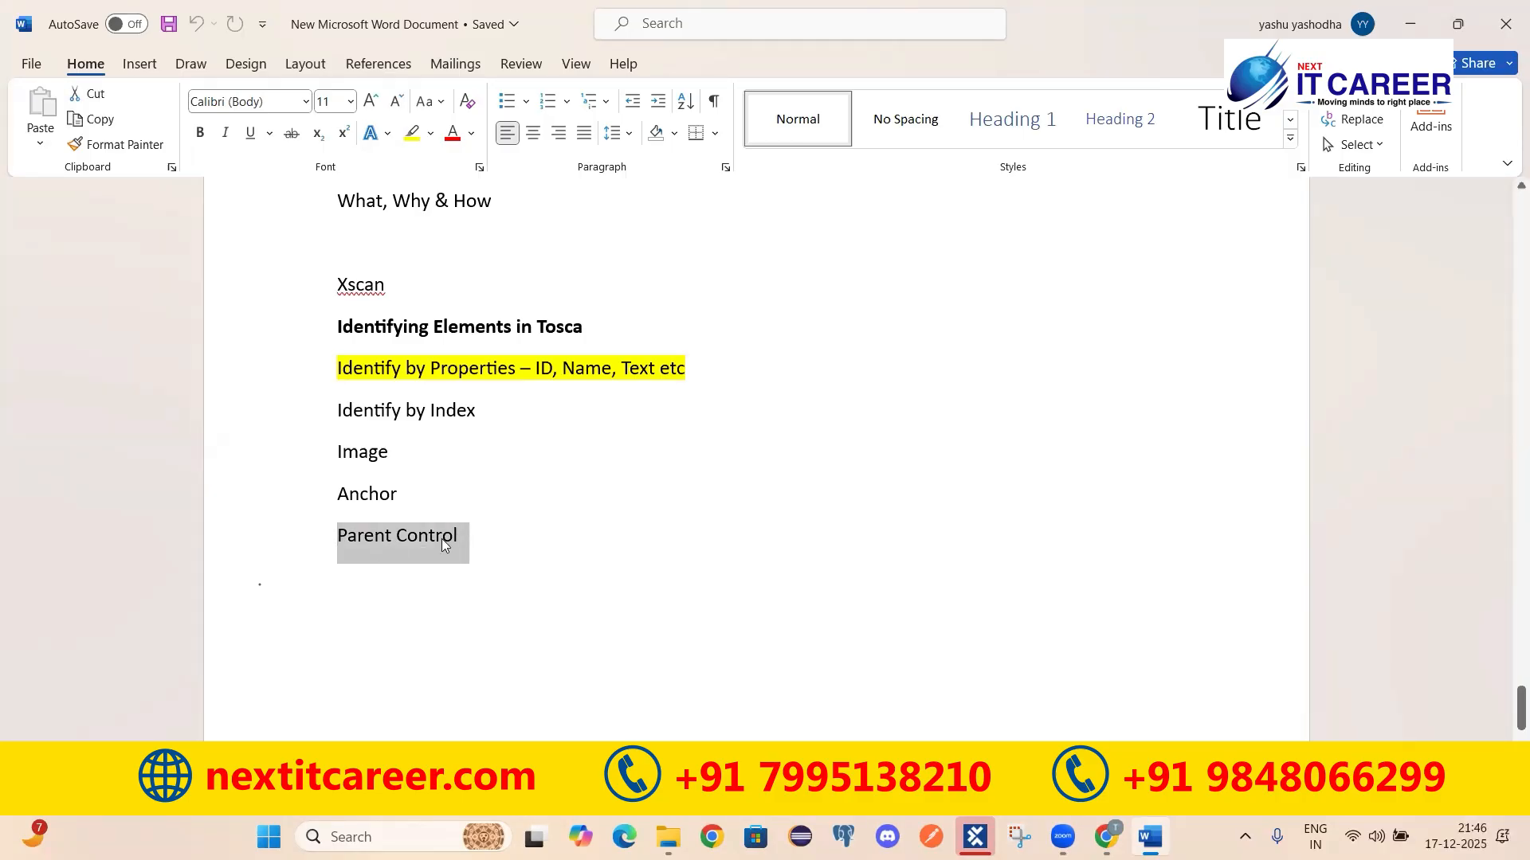
pyautogui.click(432, 494)
pyautogui.moveTo(423, 483); pyautogui.dragTo(472, 355)
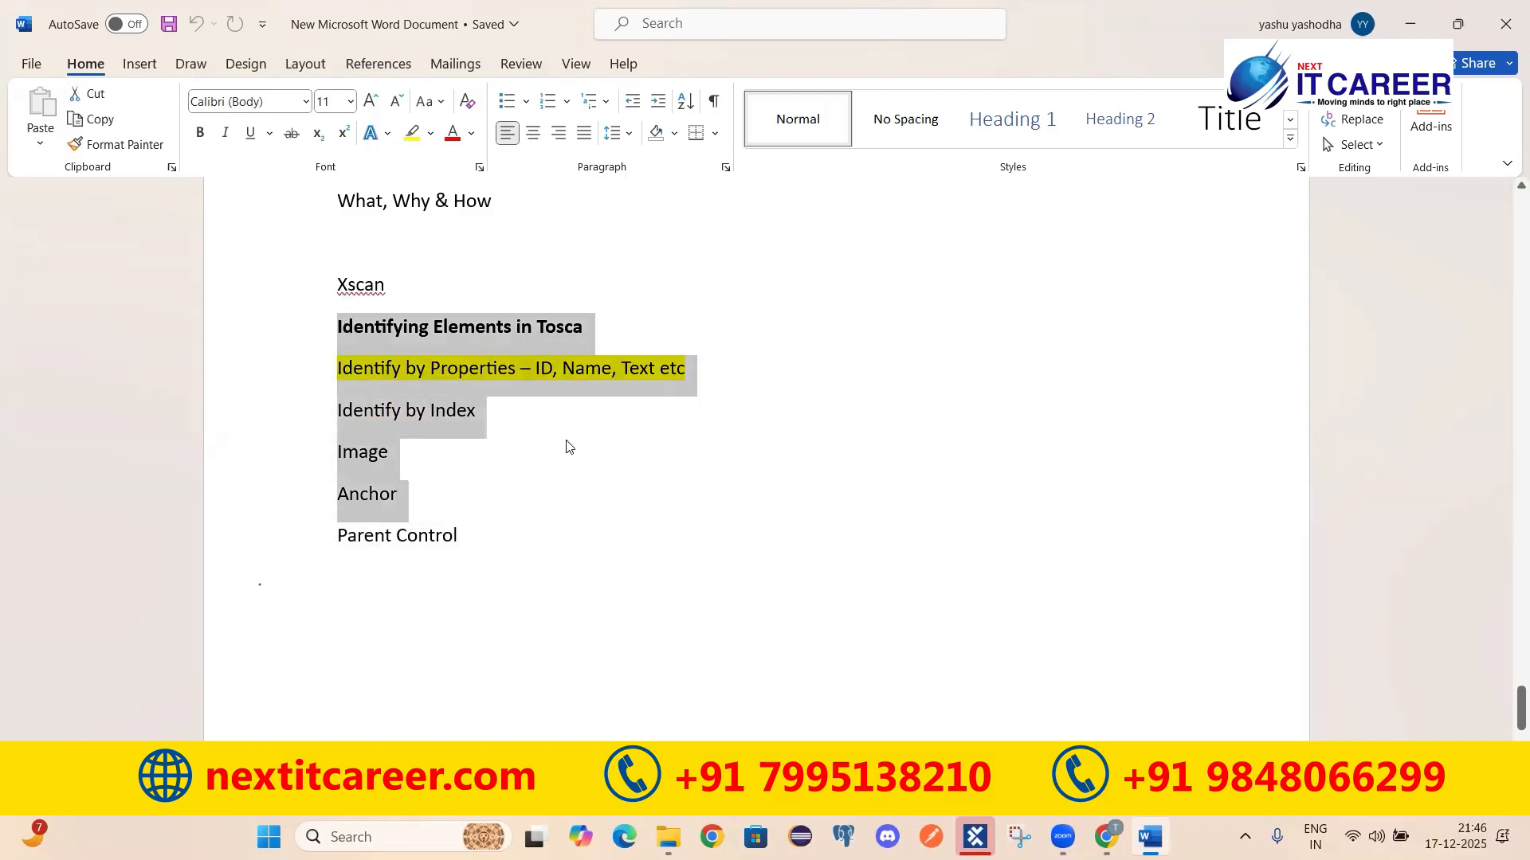
pyautogui.click(602, 456)
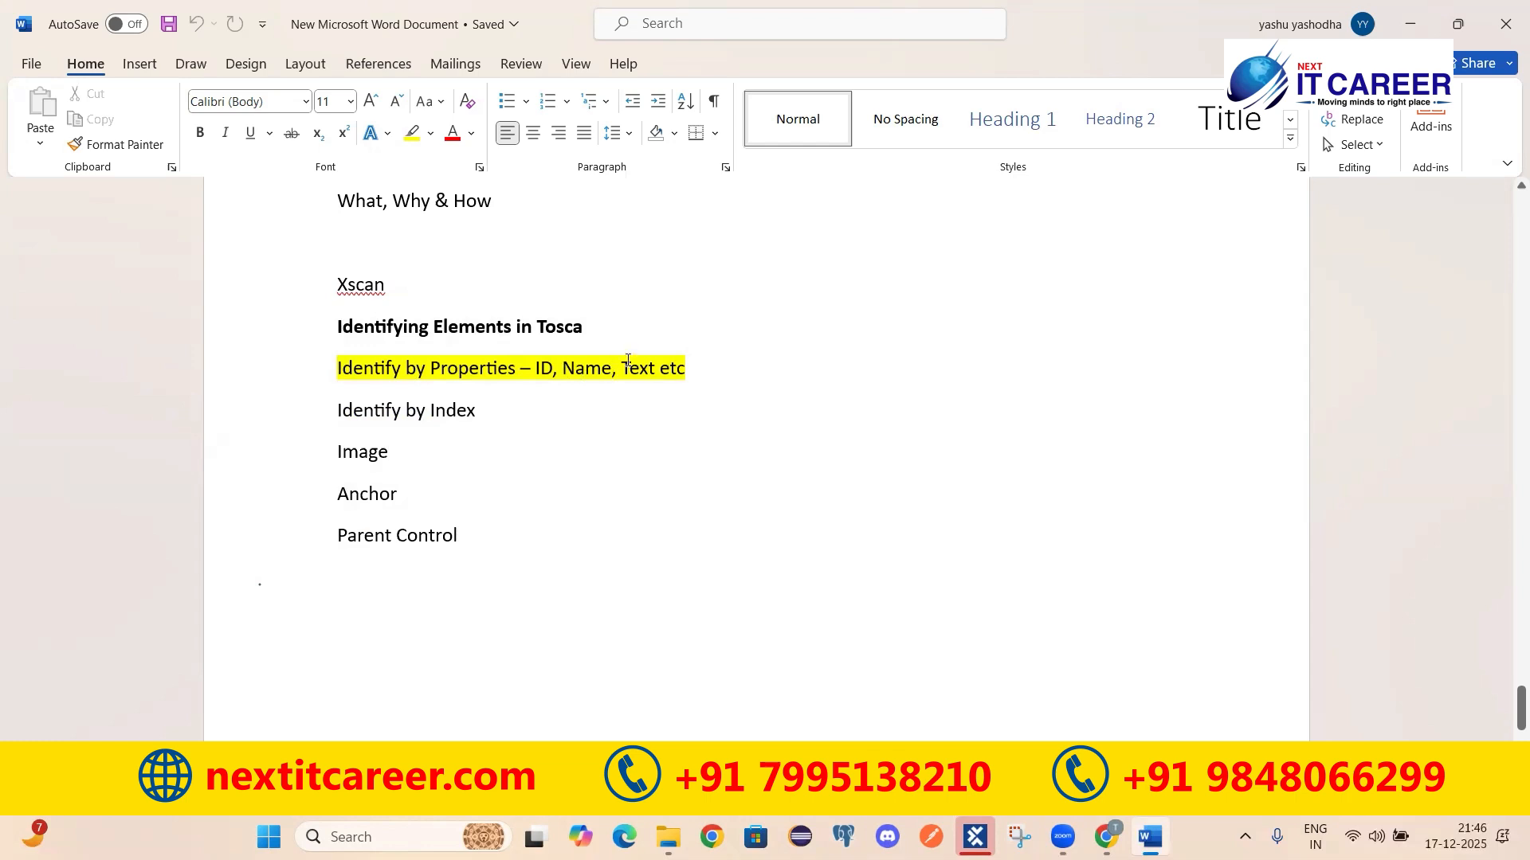
# Remove the yellow highlight from the line "Identify by Properties – ID, Name, Text etc" and save the document.
pyautogui.moveTo(717, 370); pyautogui.dragTo(331, 375)
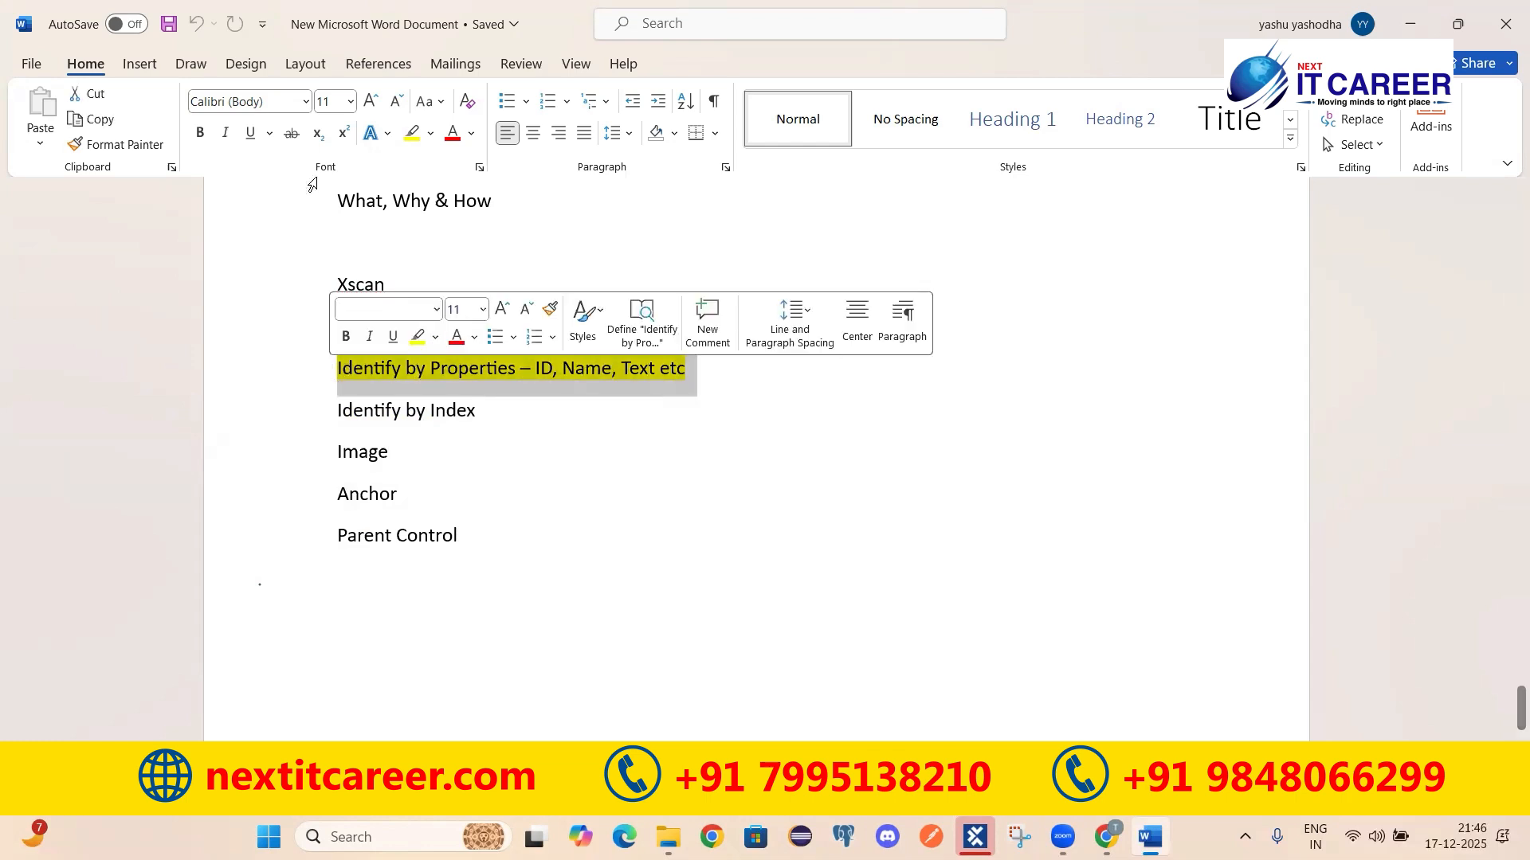
pyautogui.click(430, 138)
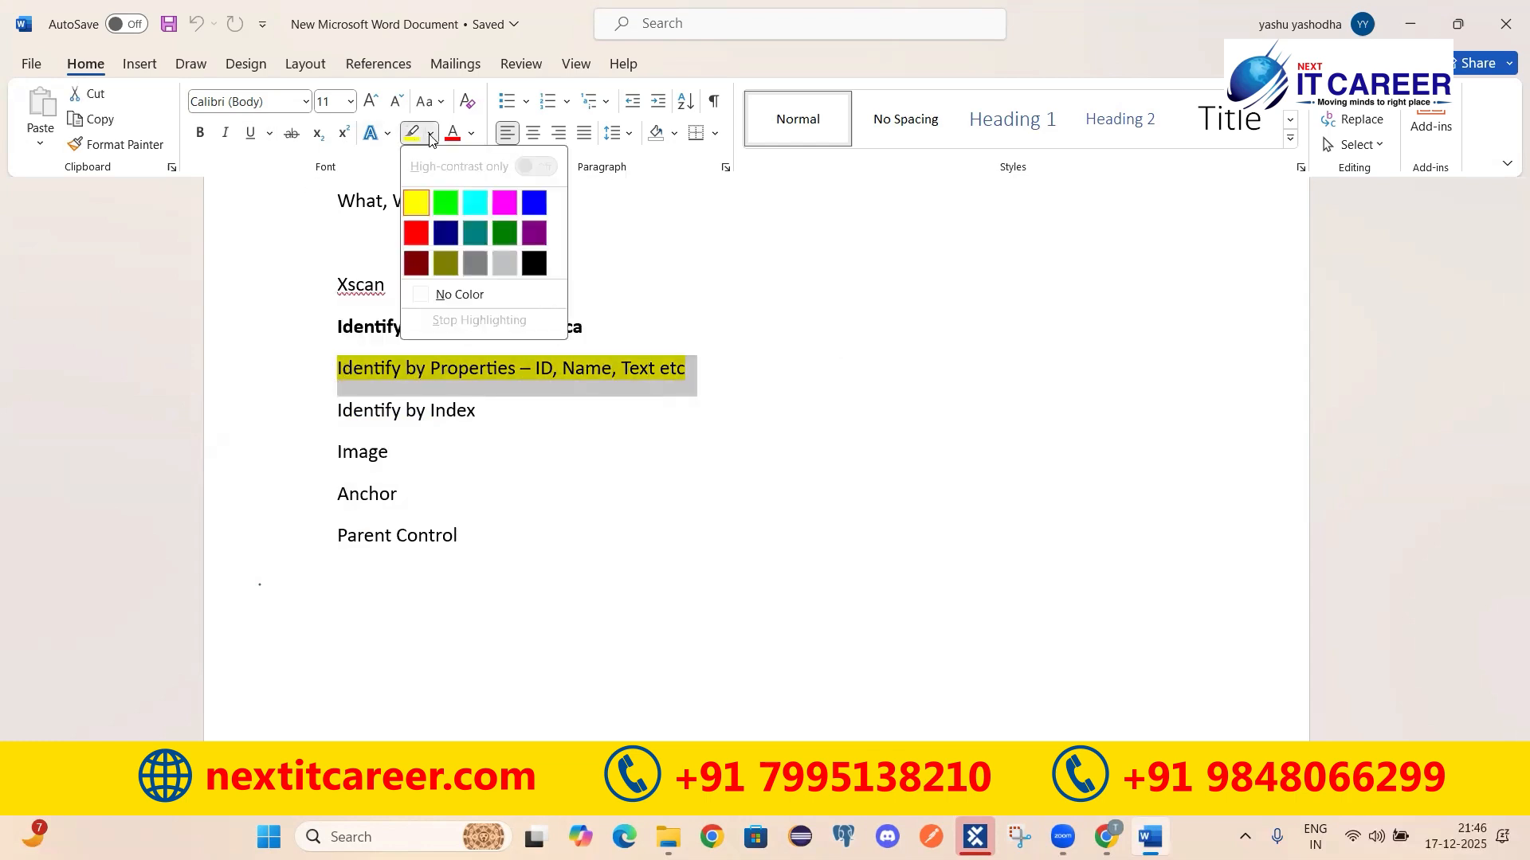
pyautogui.click(458, 296)
pyautogui.click(481, 397)
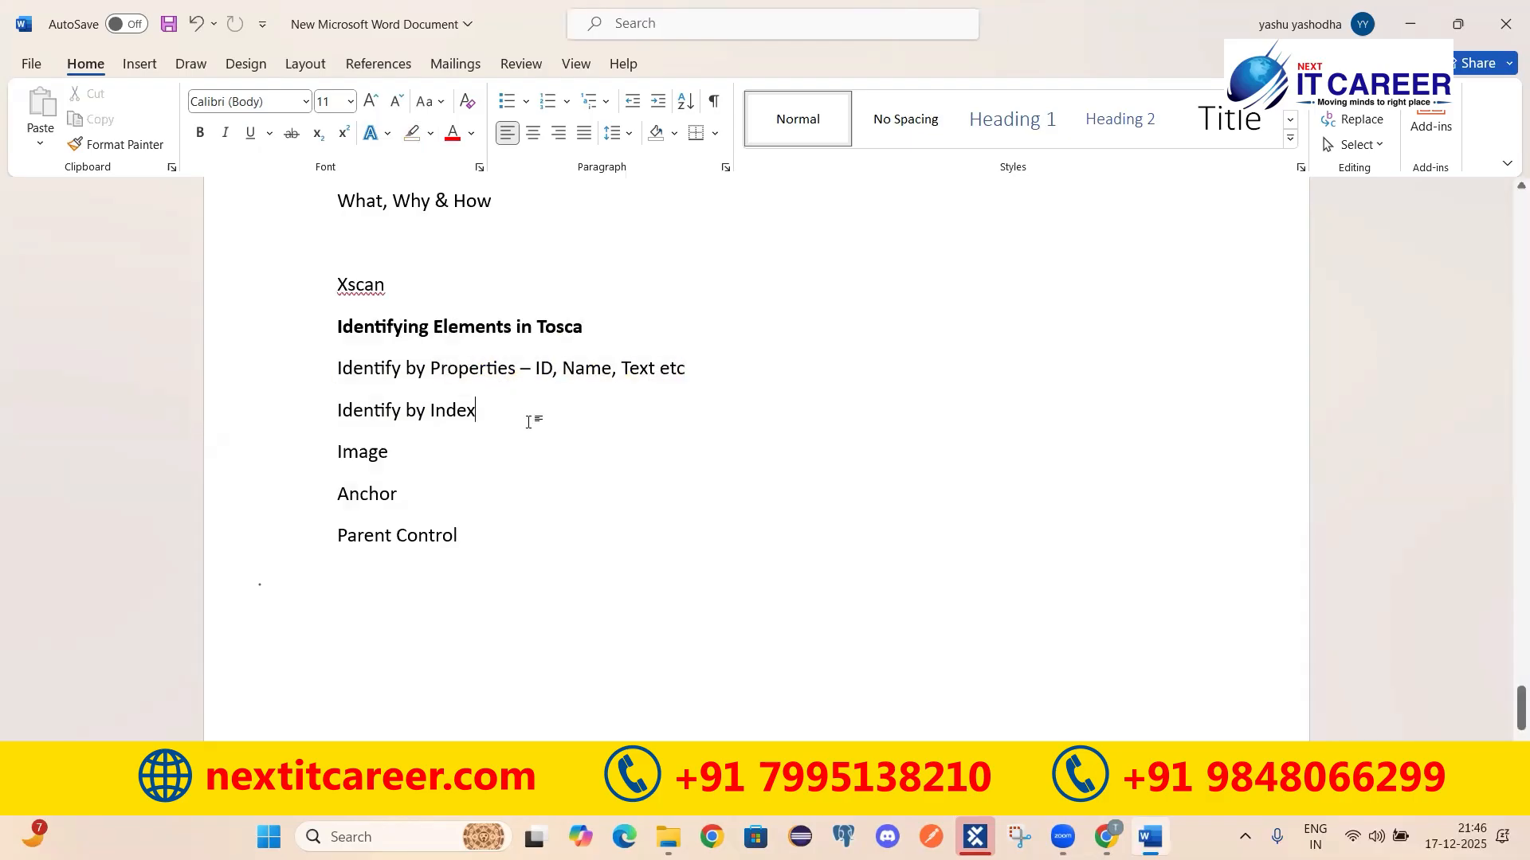
pyautogui.hotkey('ctrl', 's')
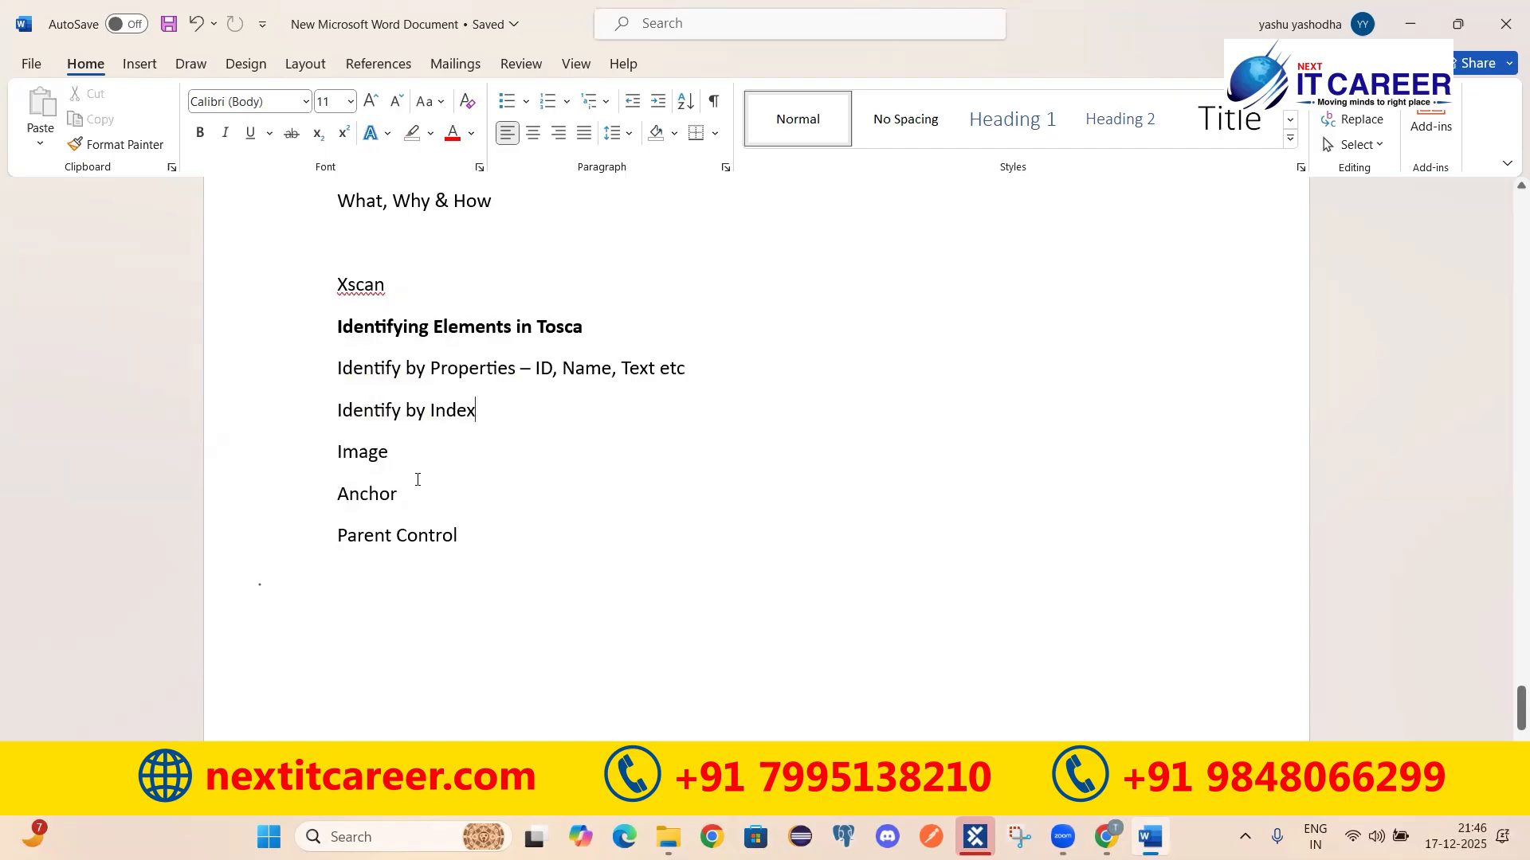
# Switch from the Word notes to Tosca Commander and save the Trainings2025 workspace.
pyautogui.click(328, 455)
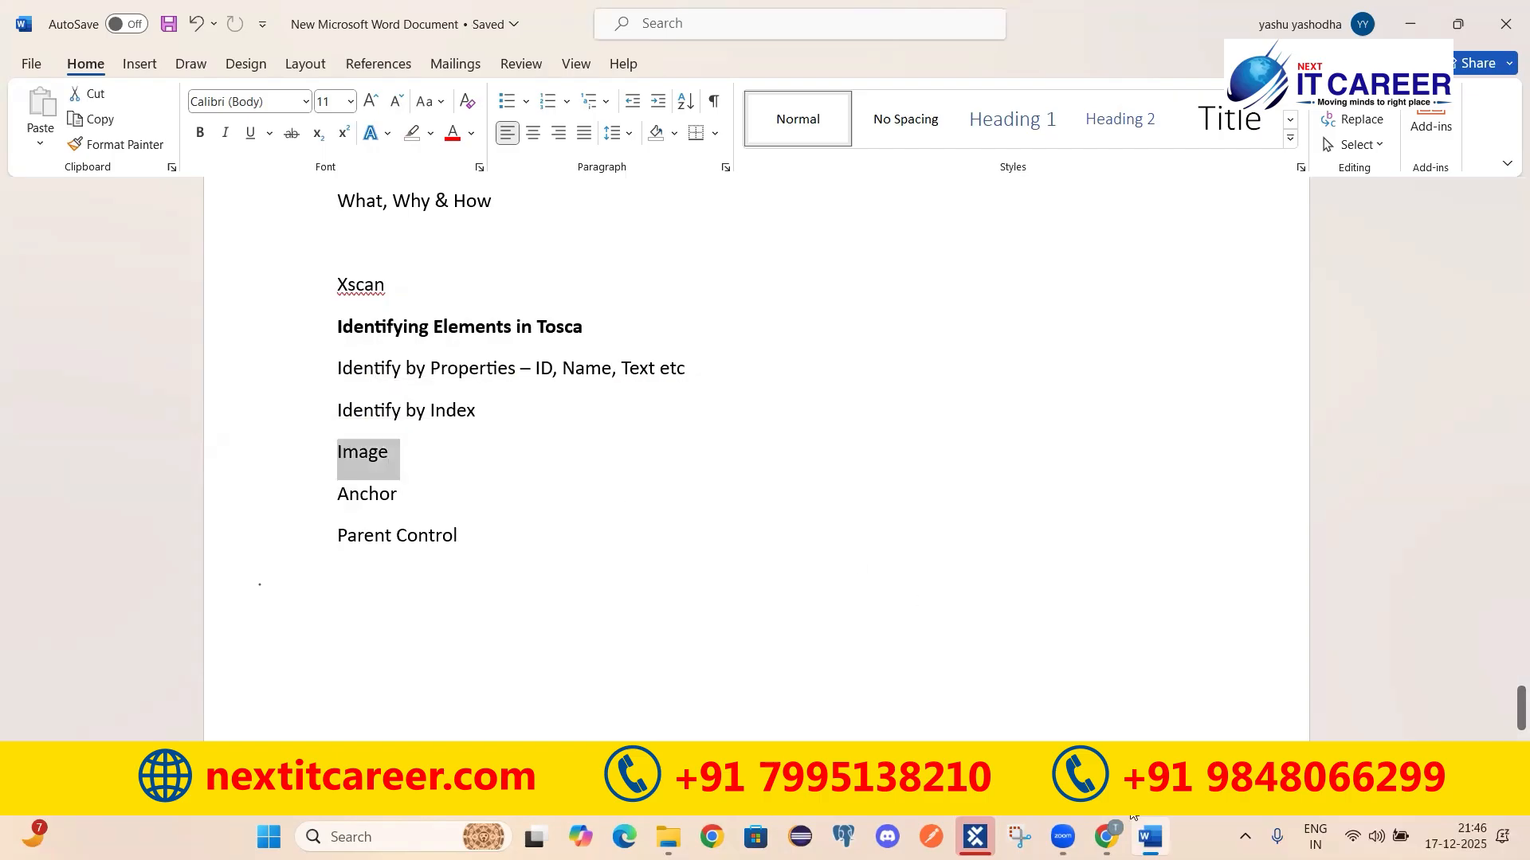
pyautogui.hotkey('alt', 'Tab')
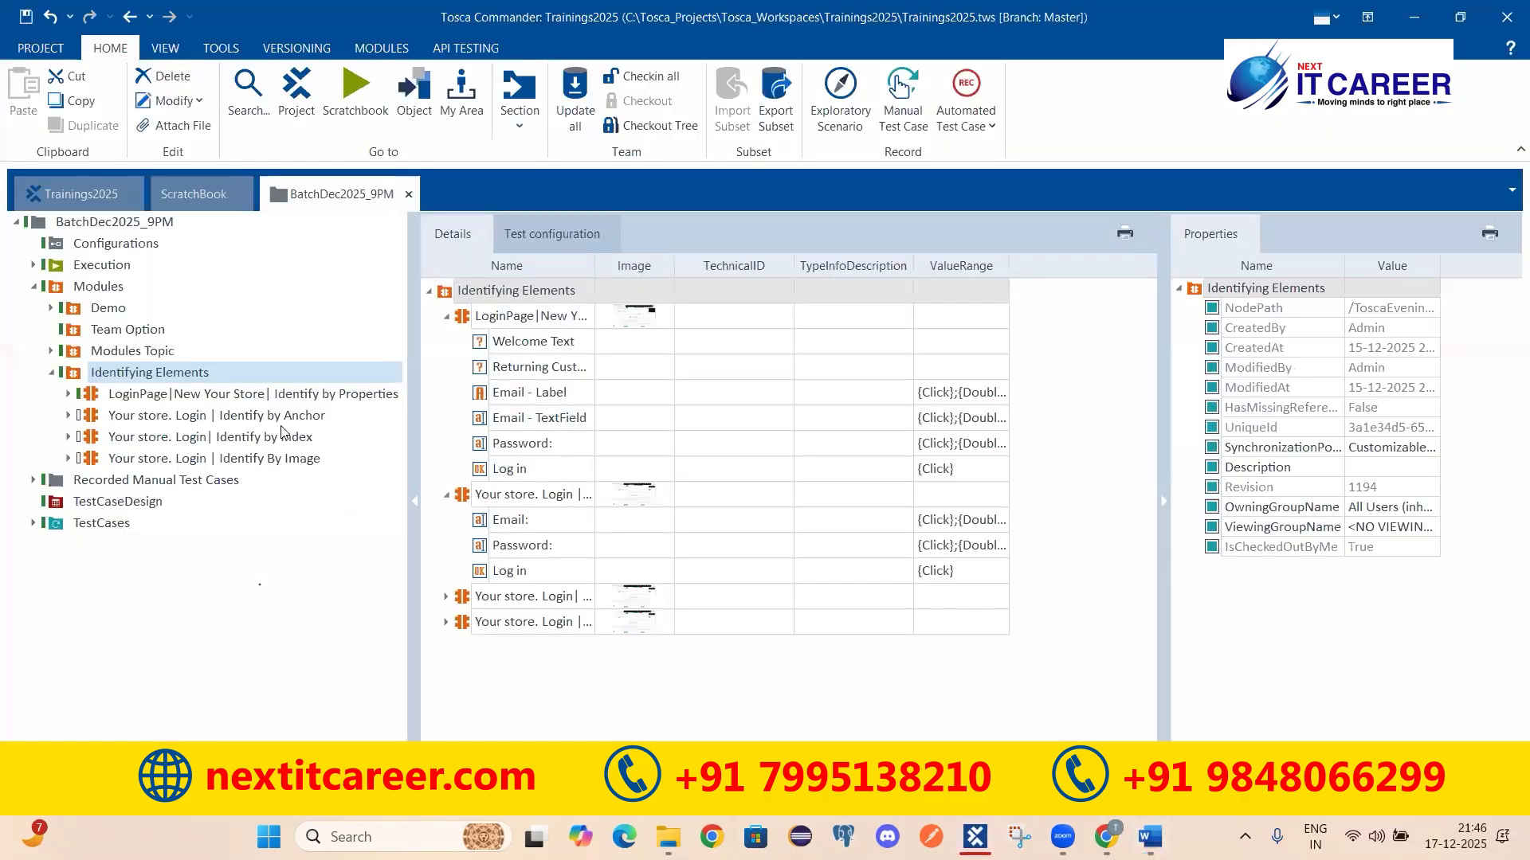
pyautogui.click(24, 15)
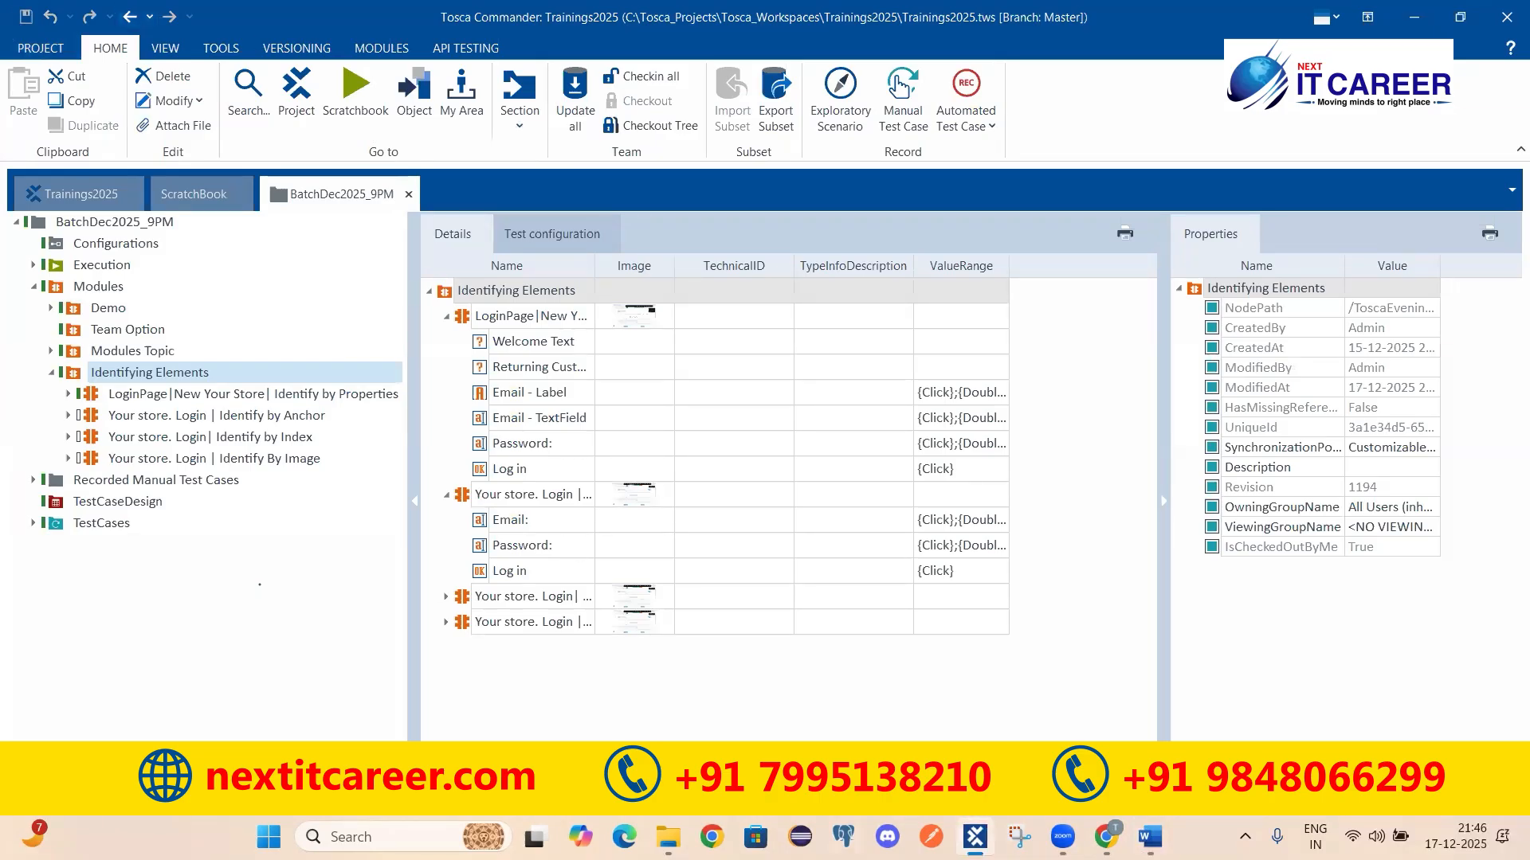
# Switch to Chrome and examine the "Welcome, Please Sign In!" heading on the store's login page.
pyautogui.click(1106, 836)
pyautogui.moveTo(587, 335); pyautogui.dragTo(937, 356)
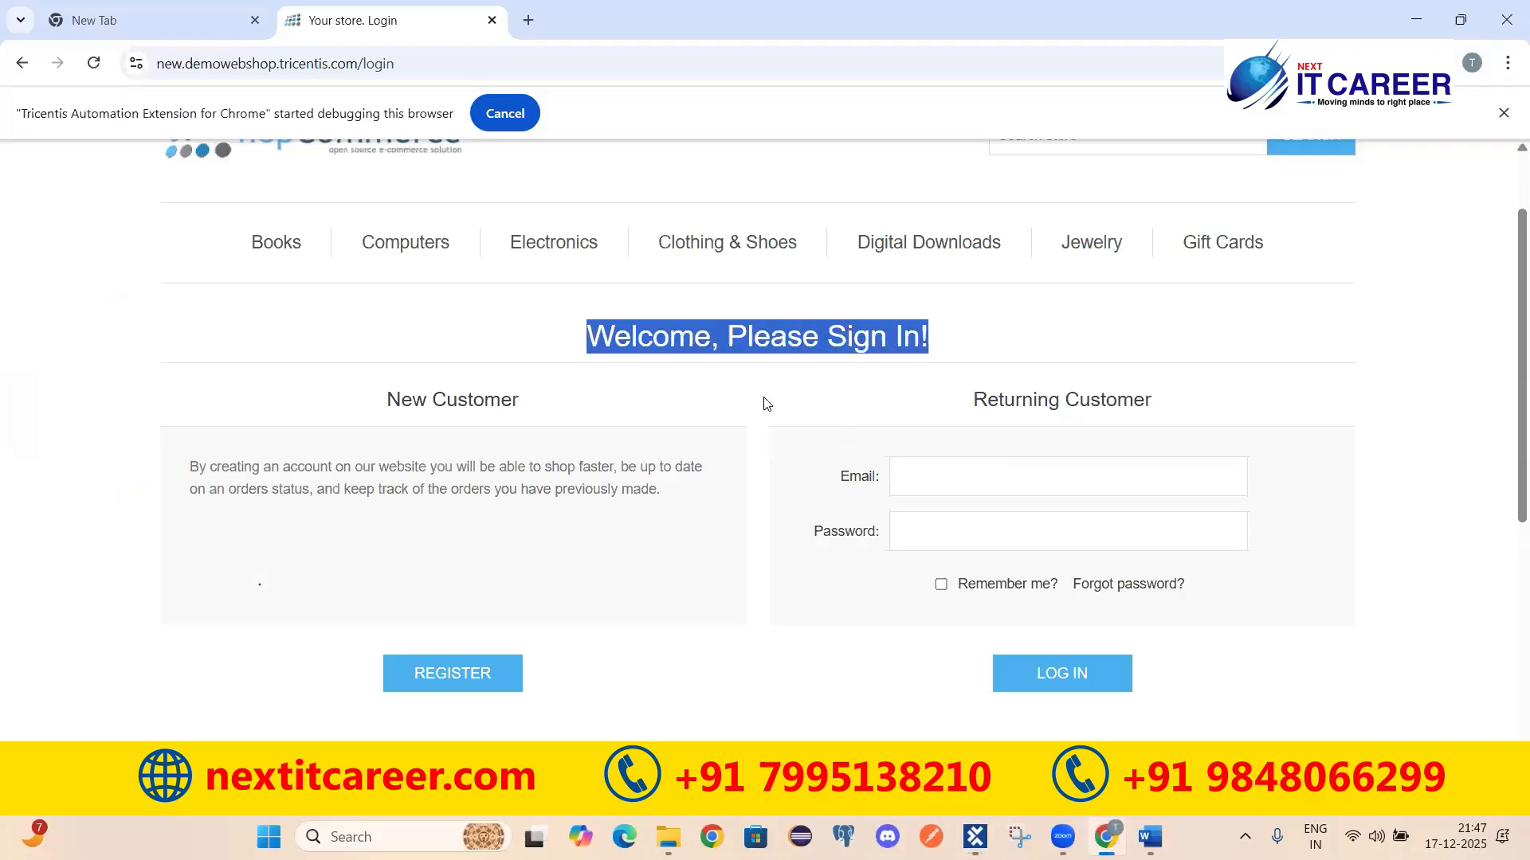
pyautogui.scroll(2, 763, 402)
pyautogui.moveTo(931, 444); pyautogui.dragTo(586, 450)
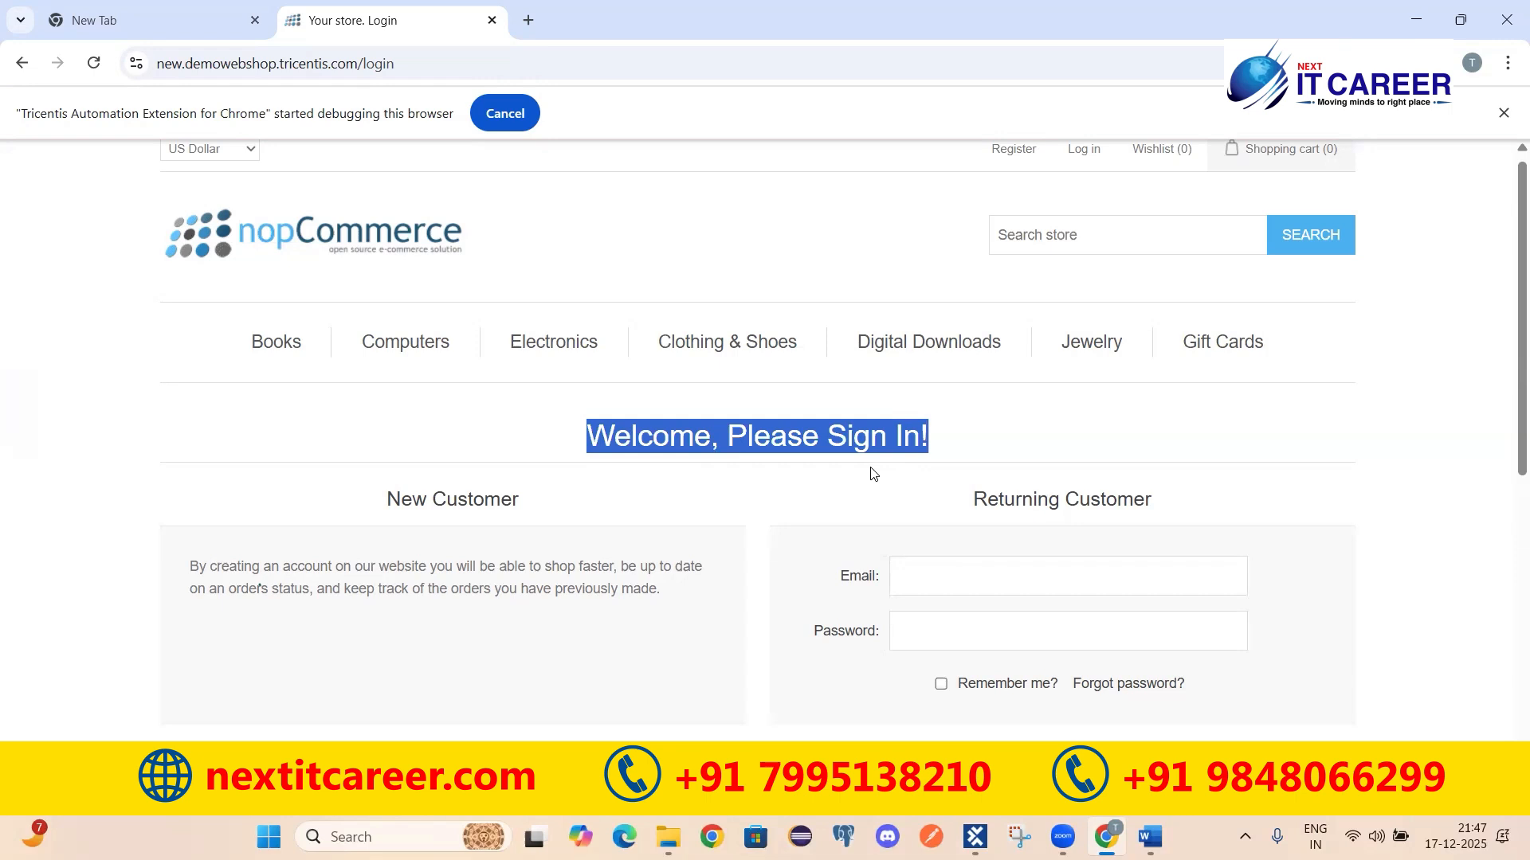
pyautogui.click(594, 446)
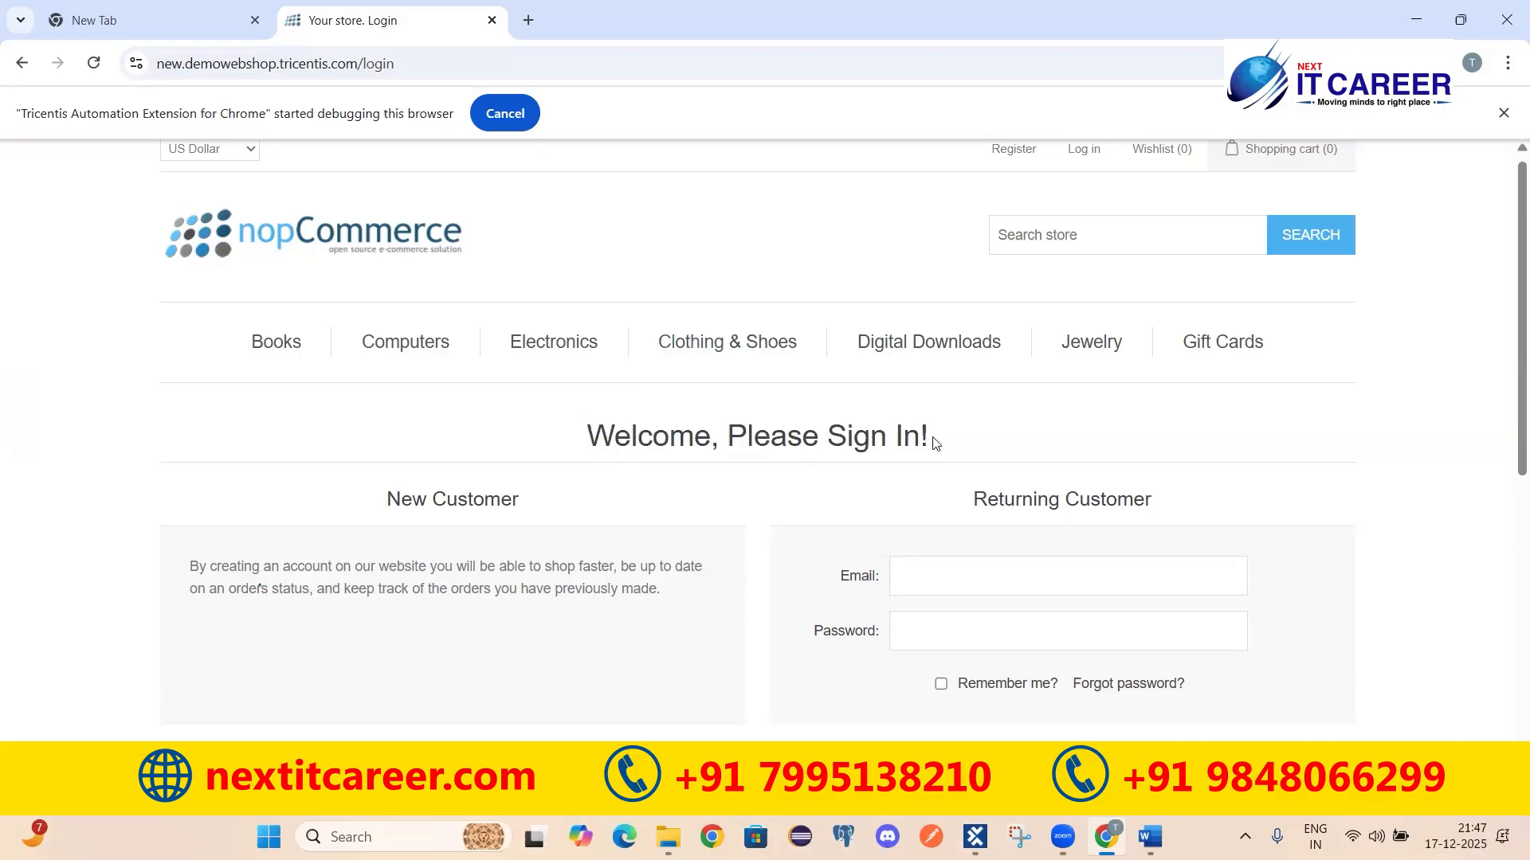
pyautogui.moveTo(589, 426); pyautogui.dragTo(943, 442)
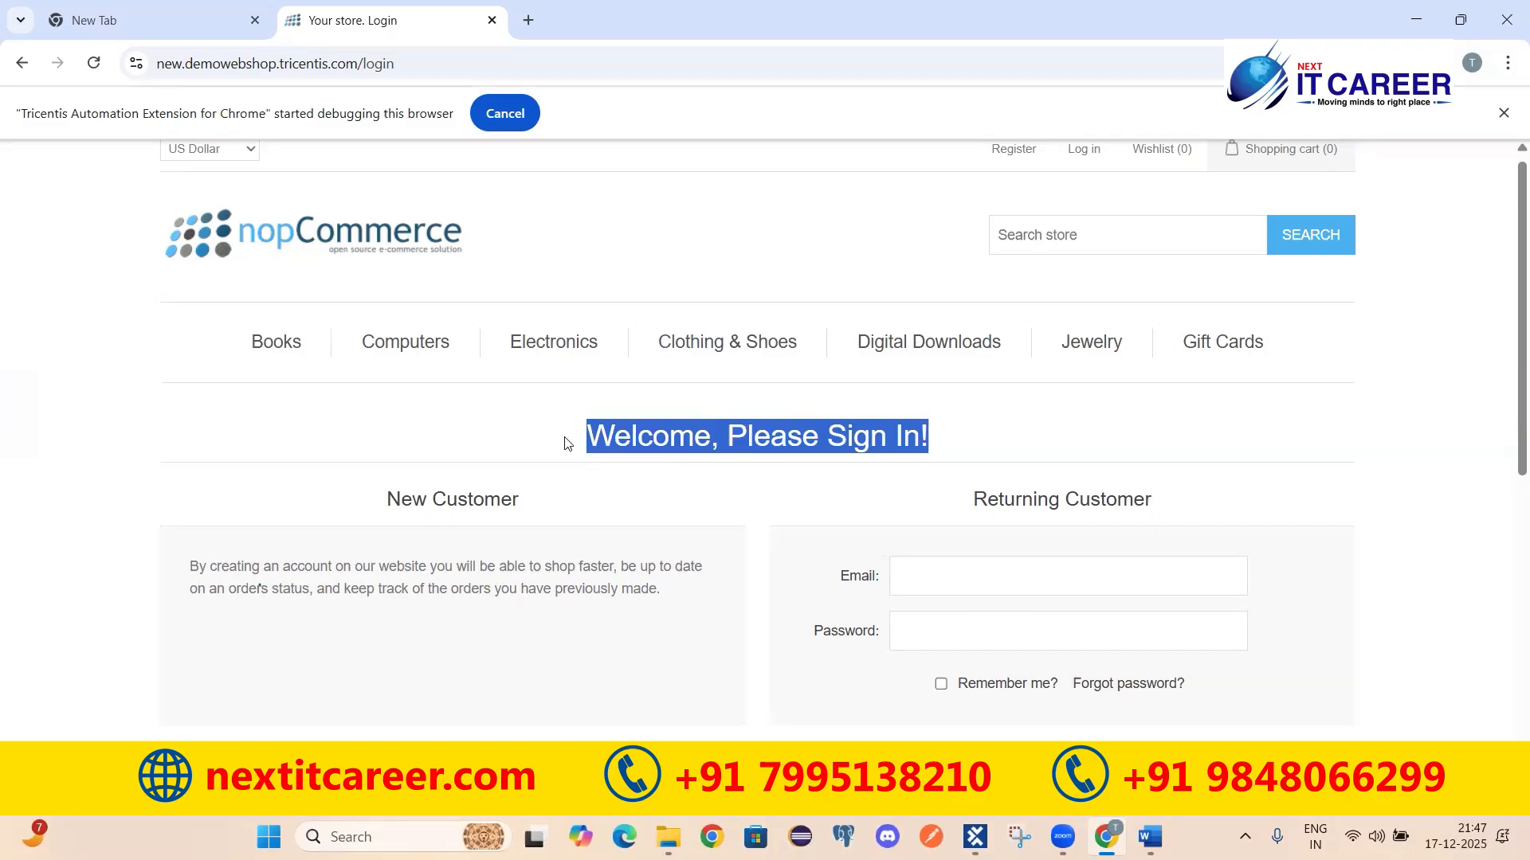
pyautogui.click(598, 431)
pyautogui.moveTo(599, 431); pyautogui.dragTo(940, 446)
pyautogui.click(690, 233)
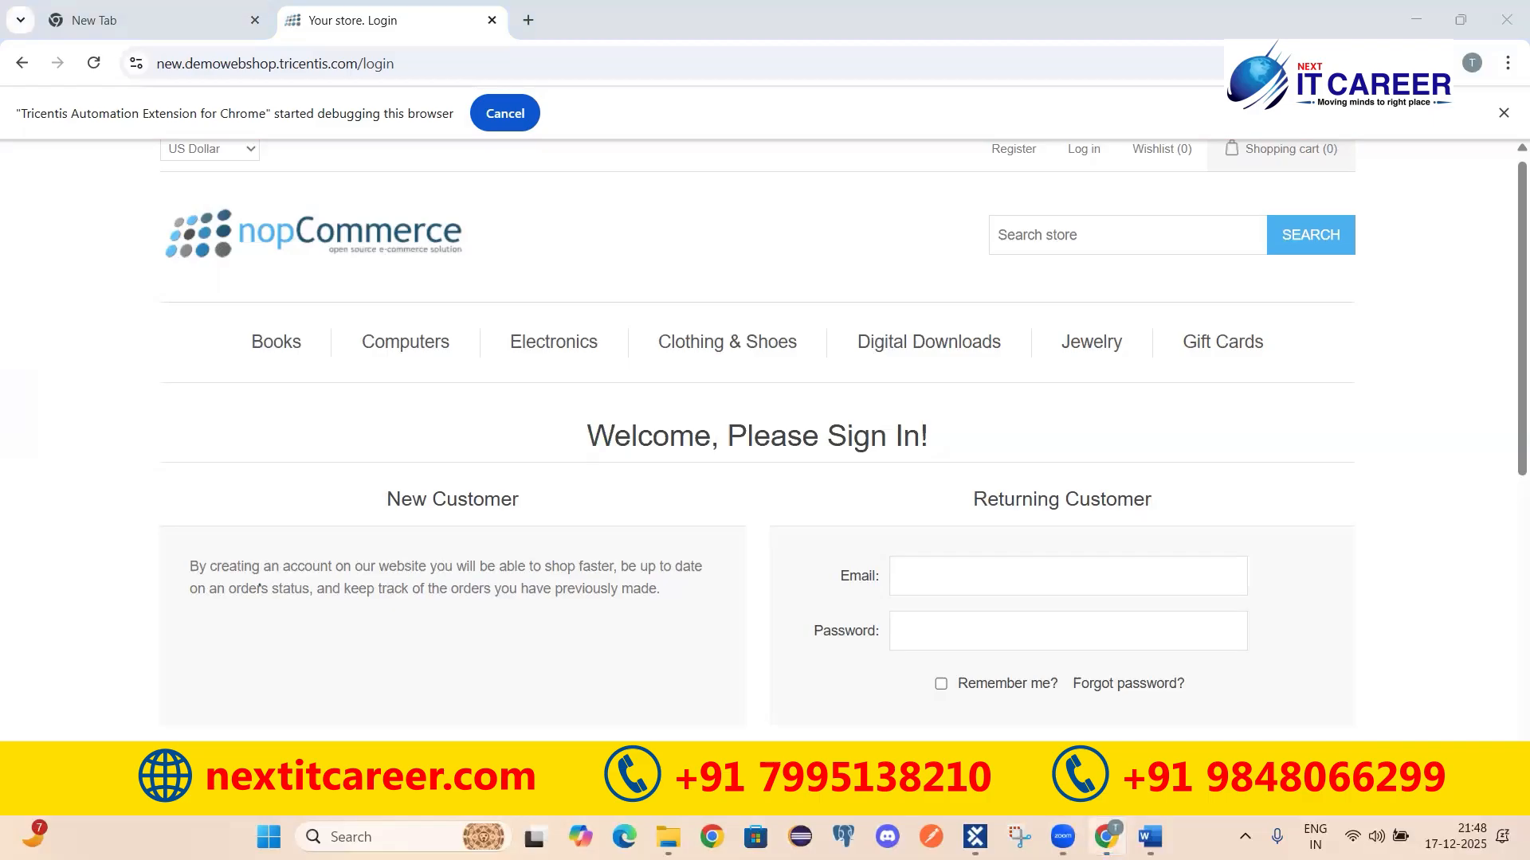
# Switch back to Tosca Commander, where the Identifying Elements folder is selected.
pyautogui.click(1109, 835)
pyautogui.click(976, 833)
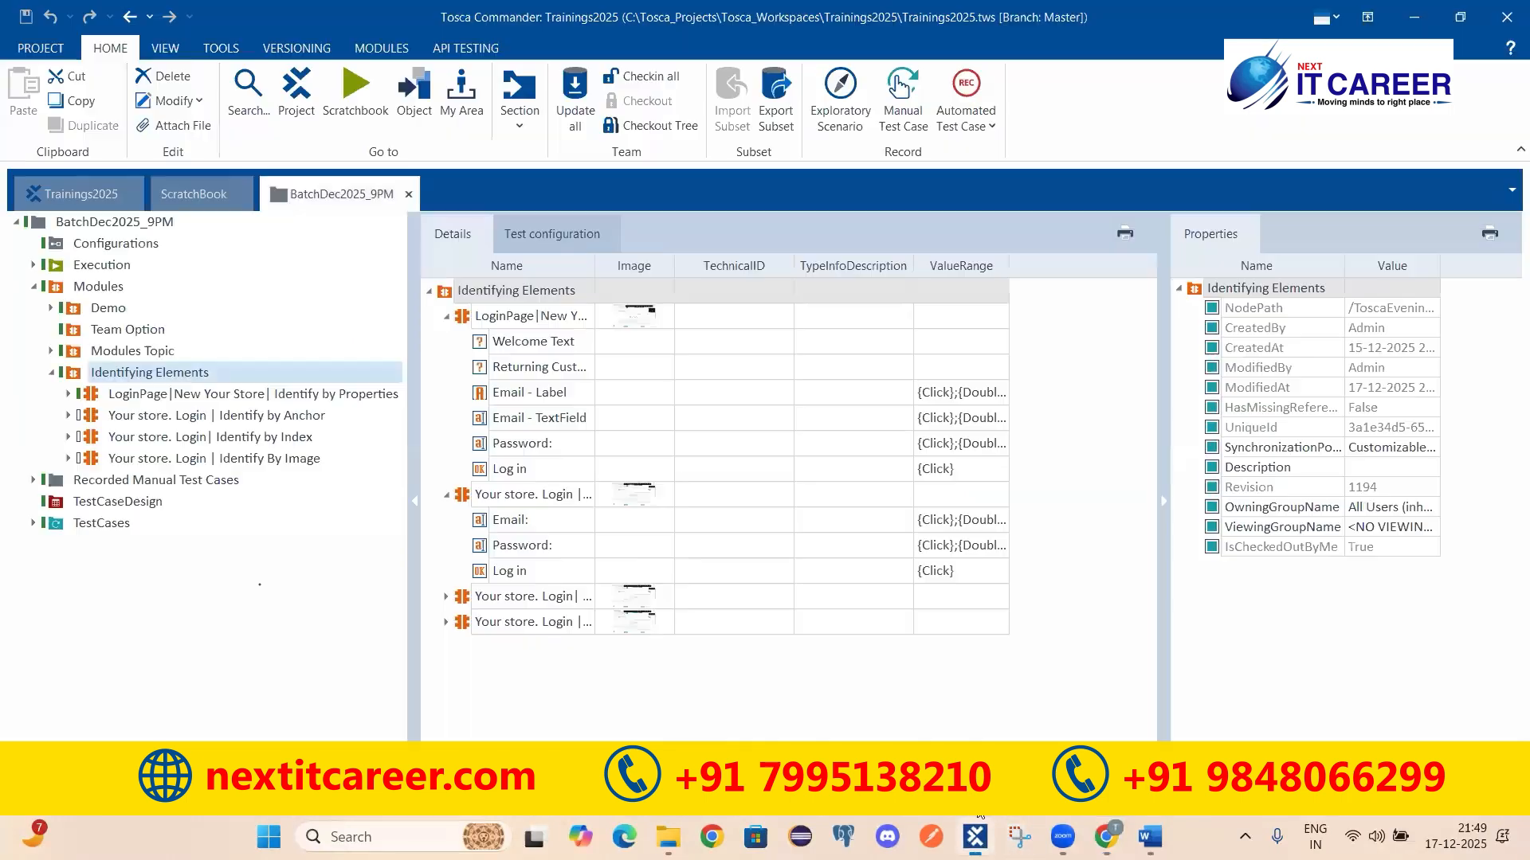
# Review the controls stored in the Identify by Properties, Identify by Anchor and Identify by Index login modules.
pyautogui.click(231, 398)
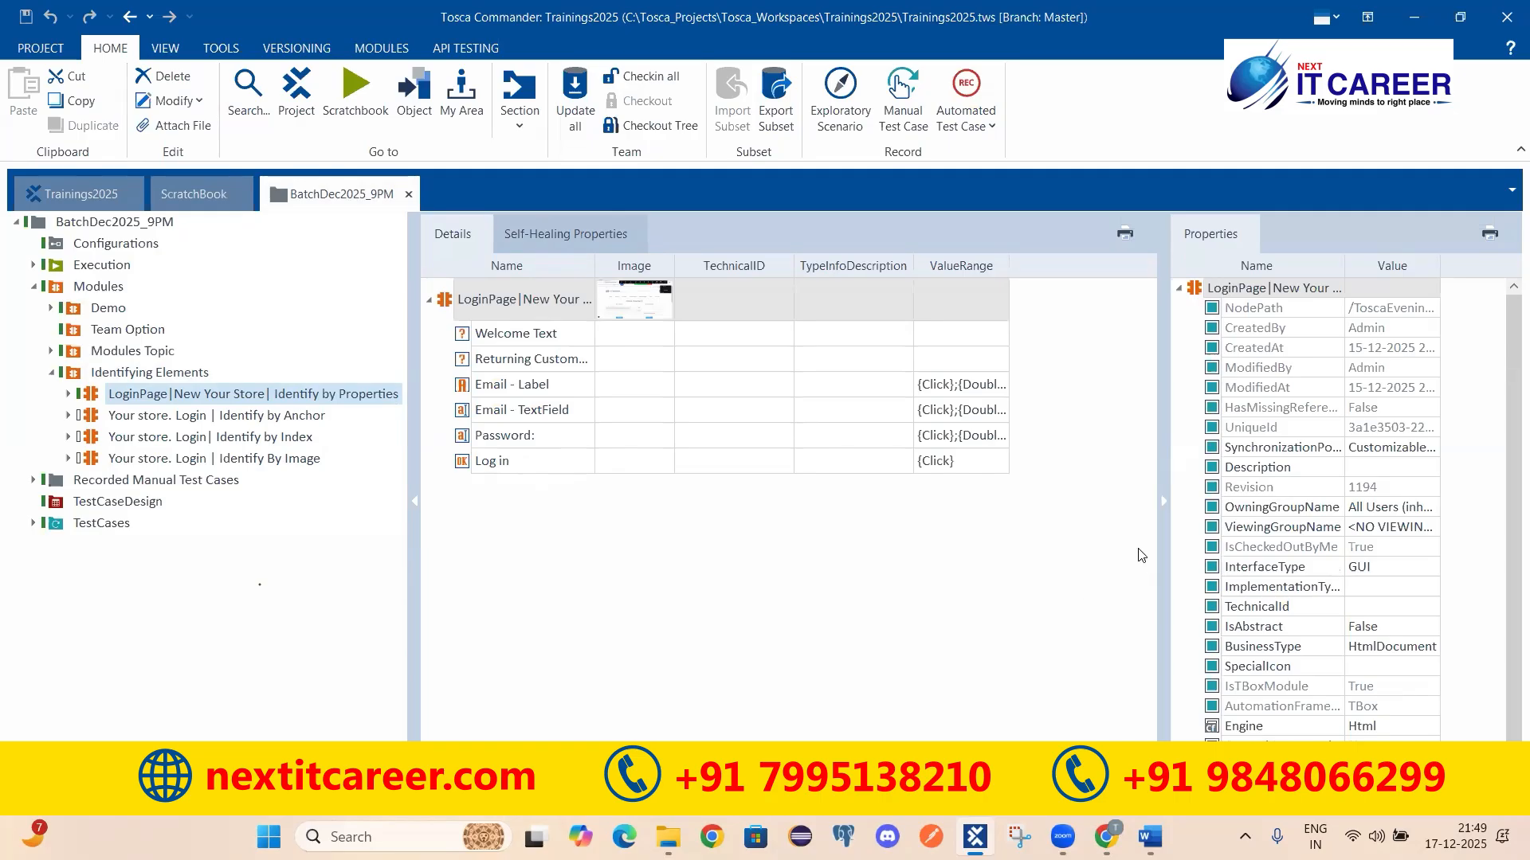
pyautogui.click(200, 441)
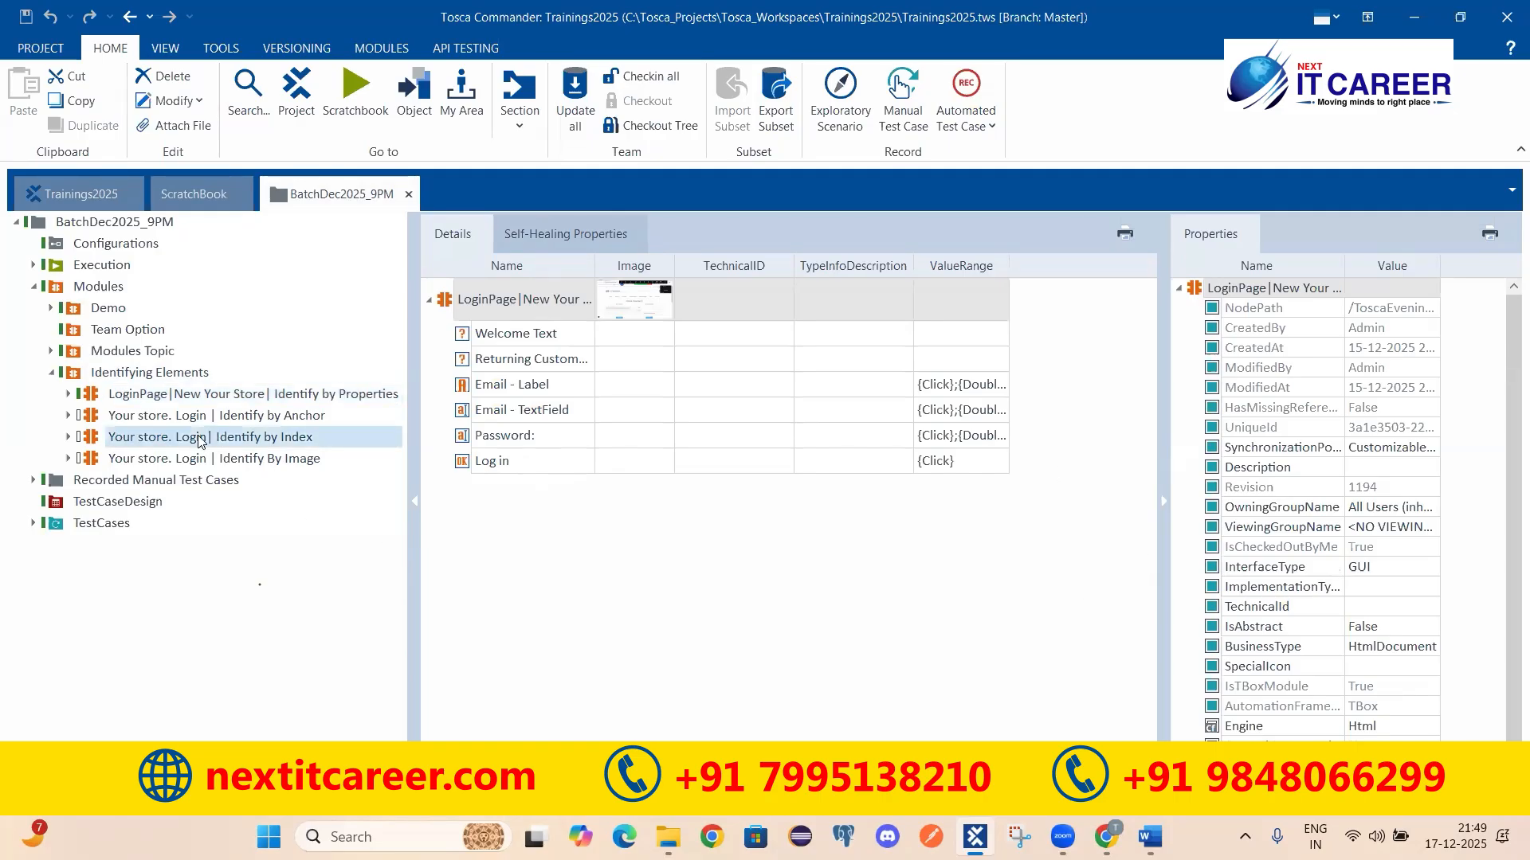
pyautogui.click(246, 417)
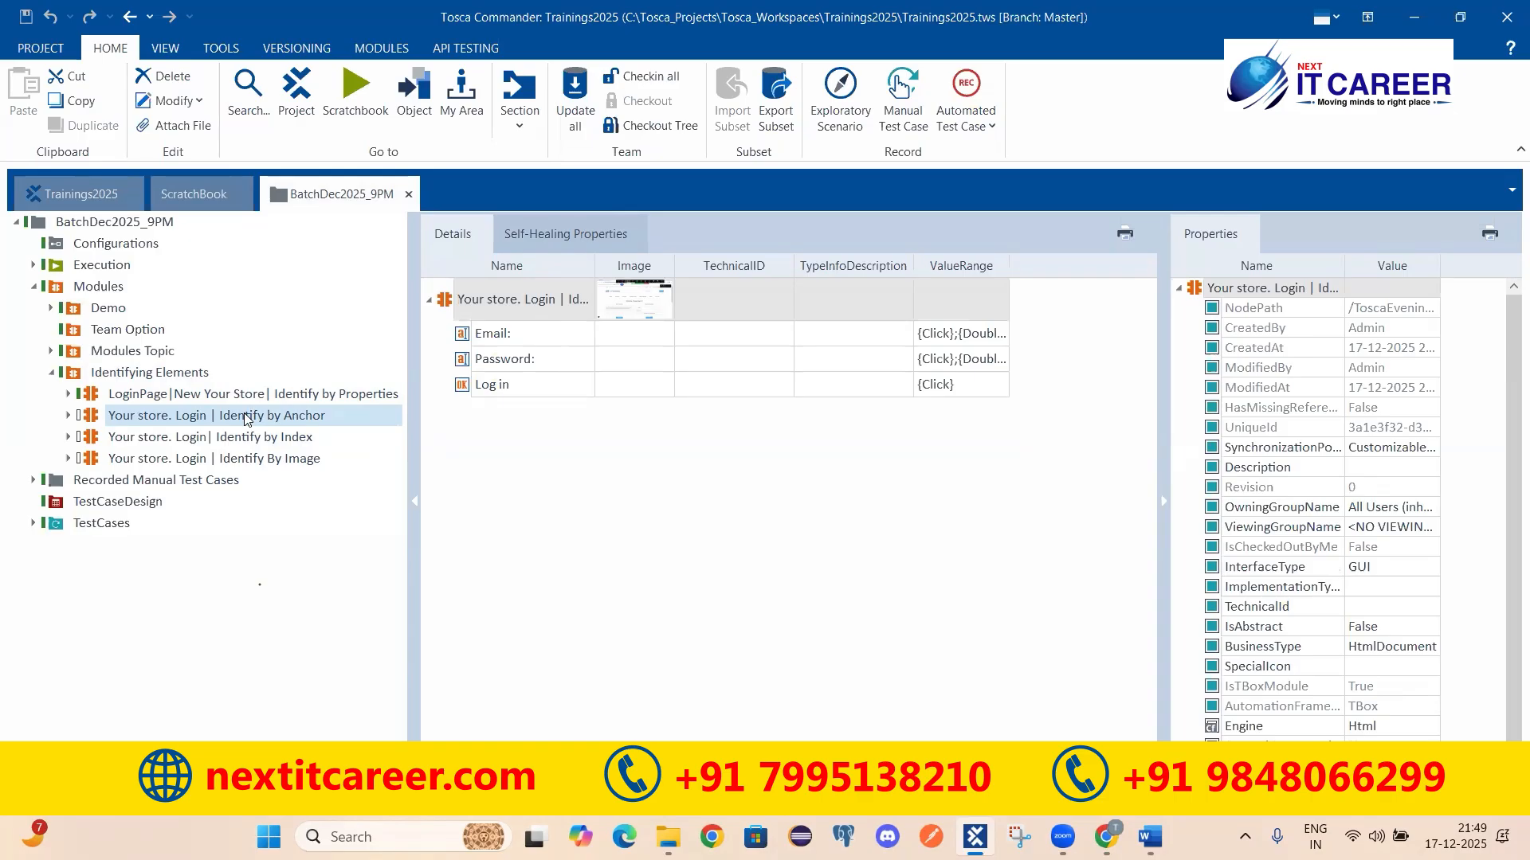
pyautogui.click(255, 438)
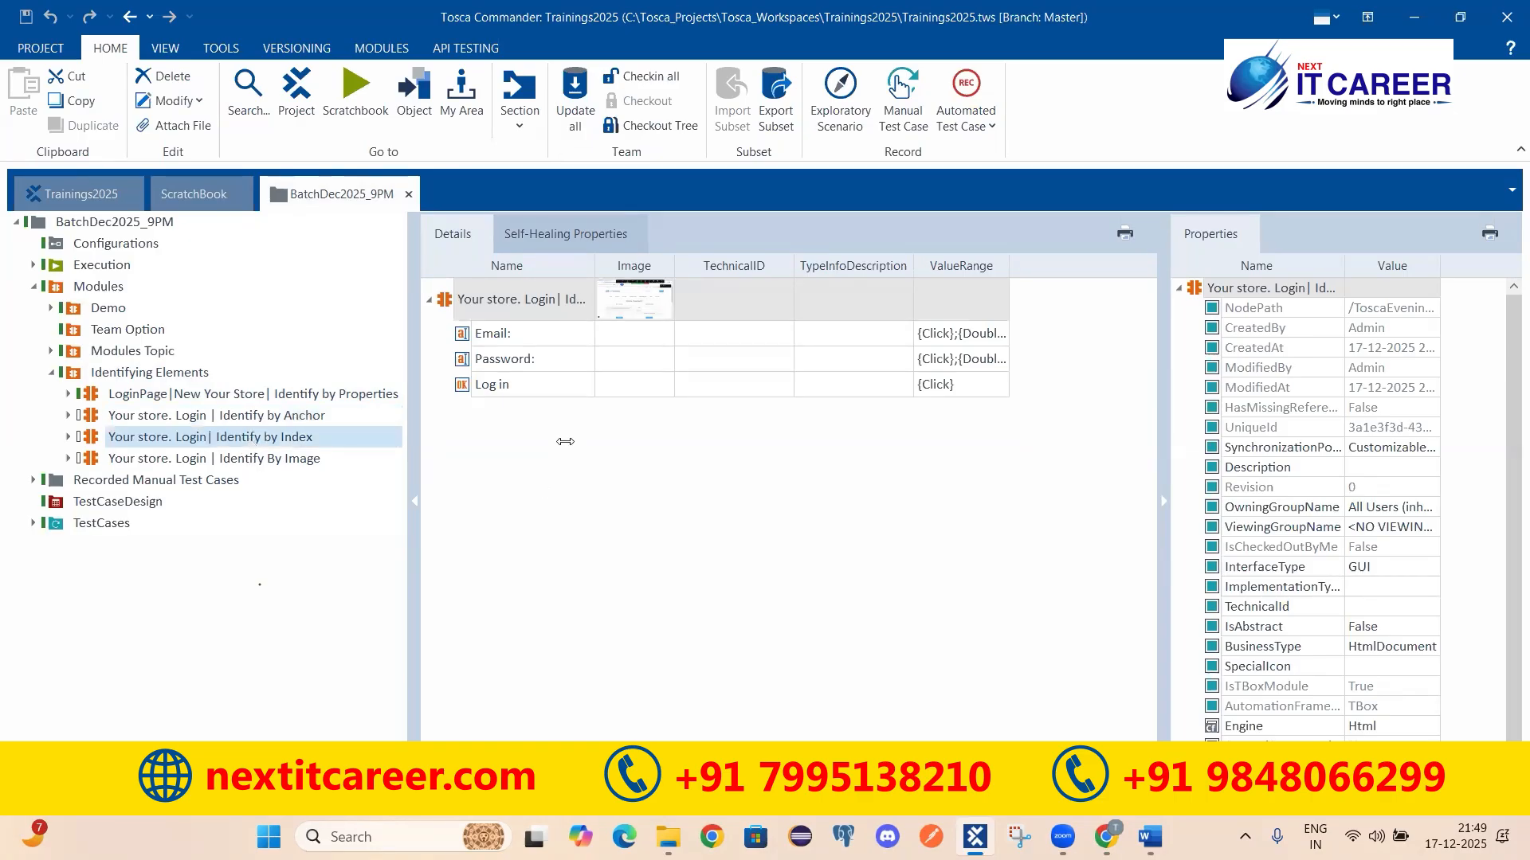
# Set the ConstraintIndex of the Email control in the Identify by Index module to 1.
pyautogui.click(495, 335)
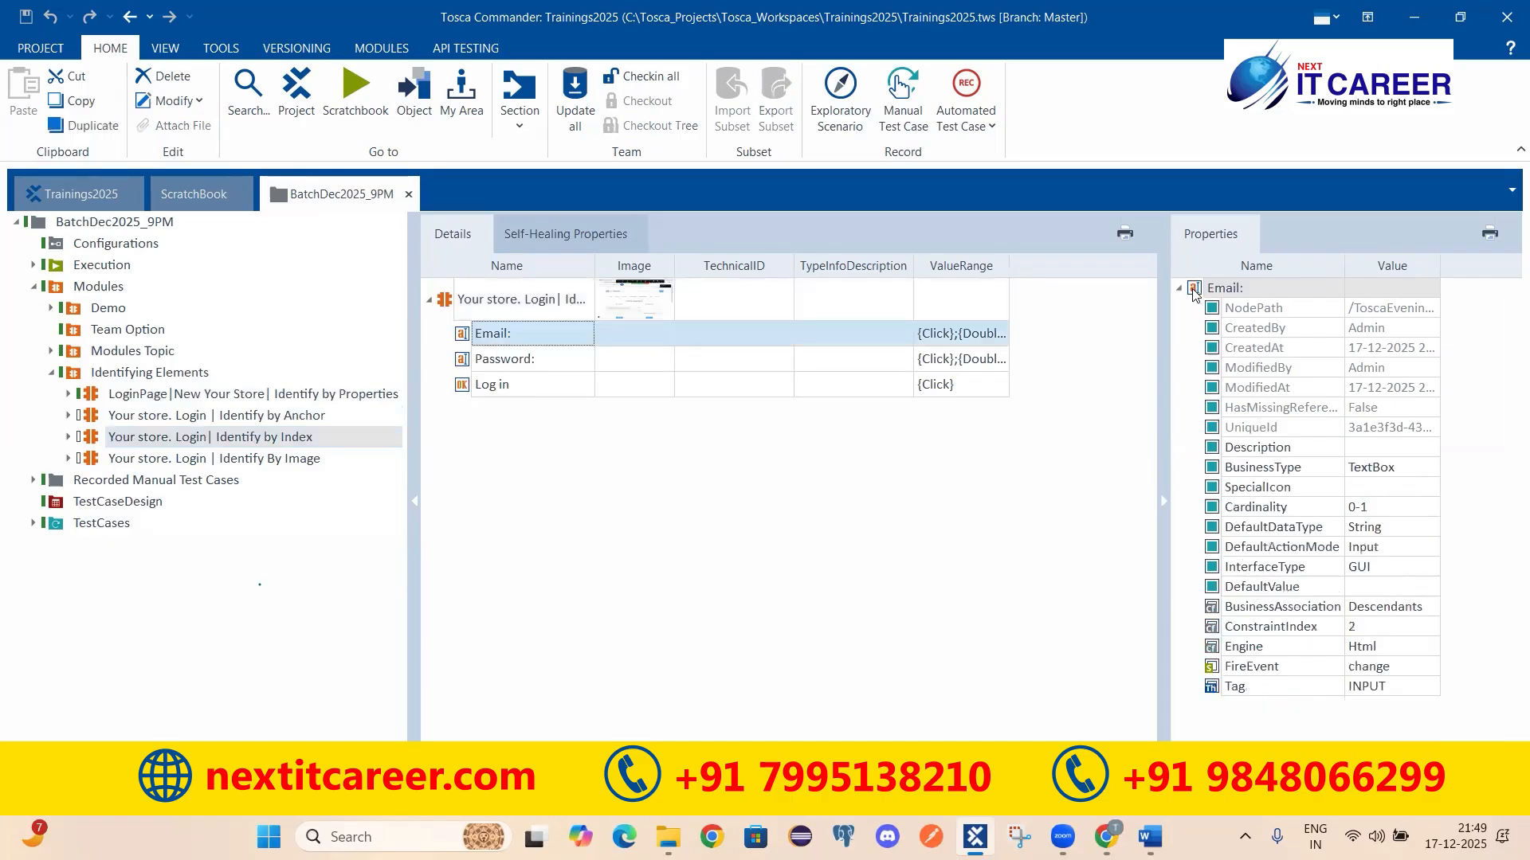
pyautogui.click(1226, 628)
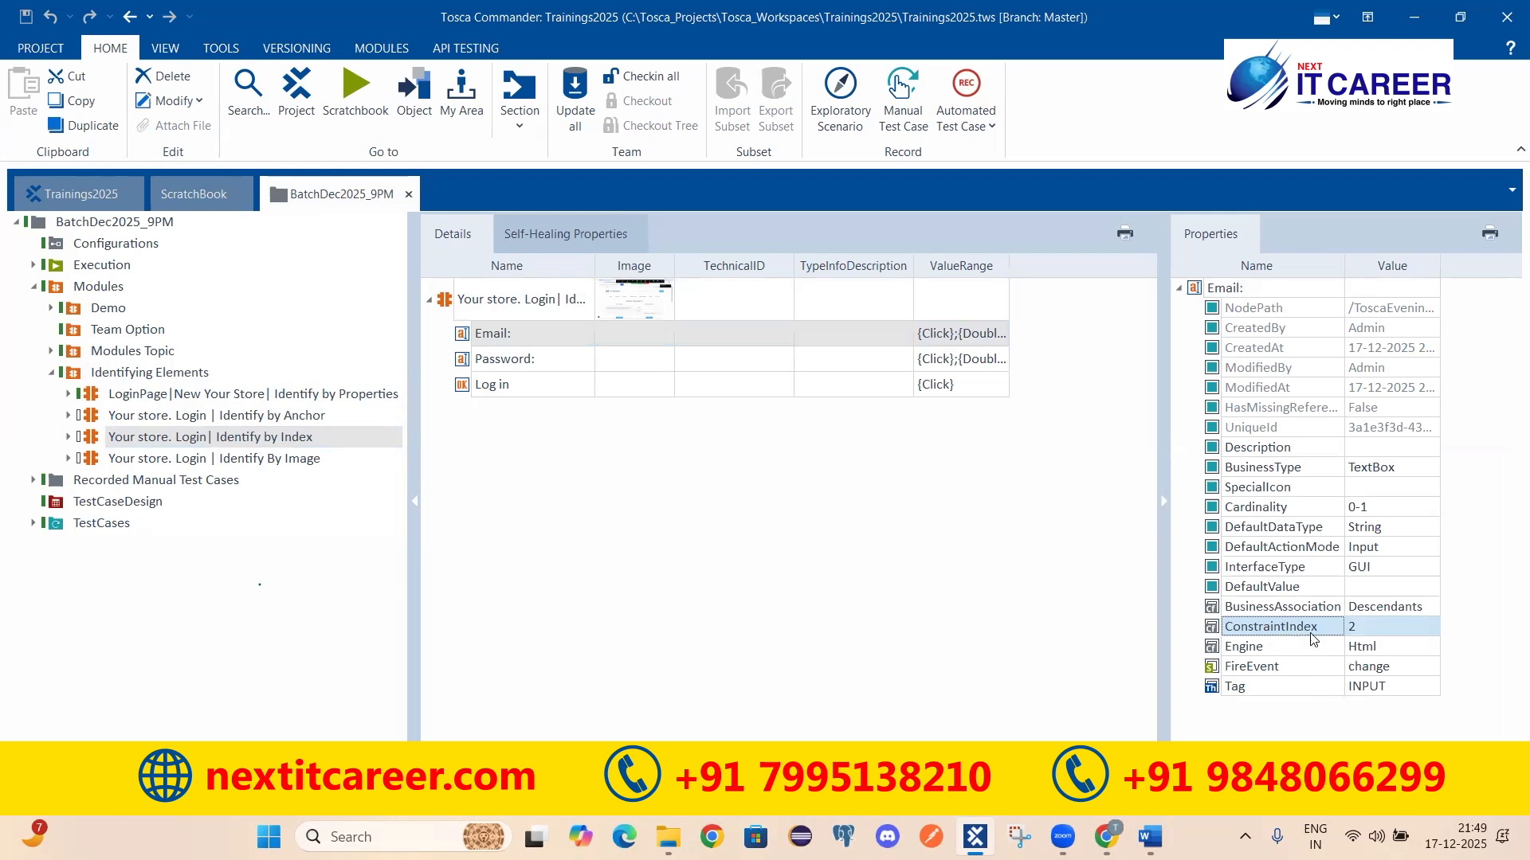
pyautogui.click(1352, 625)
pyautogui.moveTo(1386, 630); pyautogui.dragTo(1339, 629)
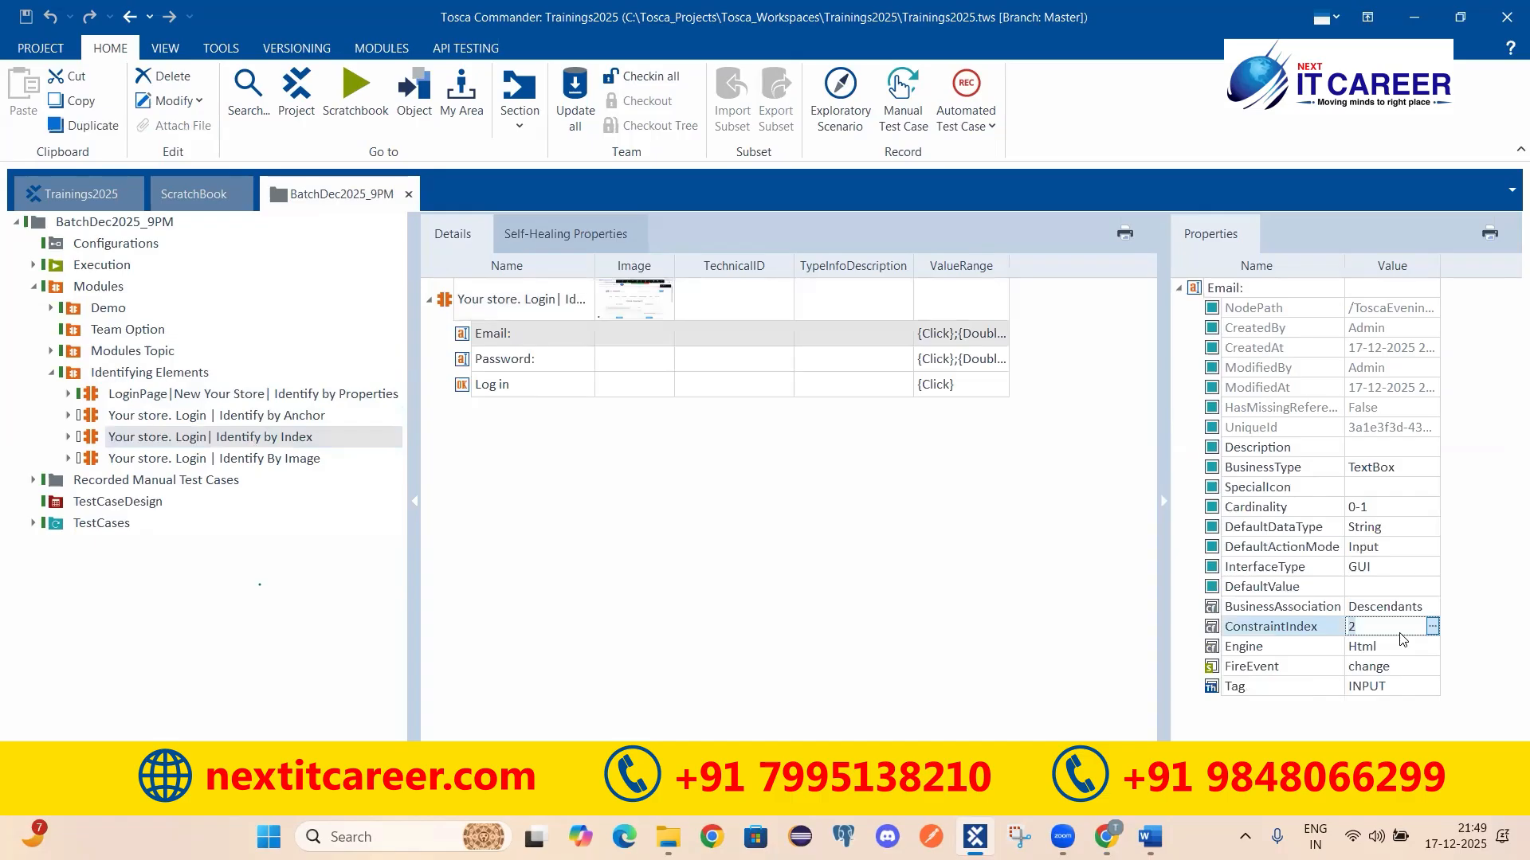
pyautogui.write('1')
pyautogui.press('Return')
# Change the Email control's ConstraintIndex to 3 in the Identify by Index module.
pyautogui.doubleClick(1366, 627)
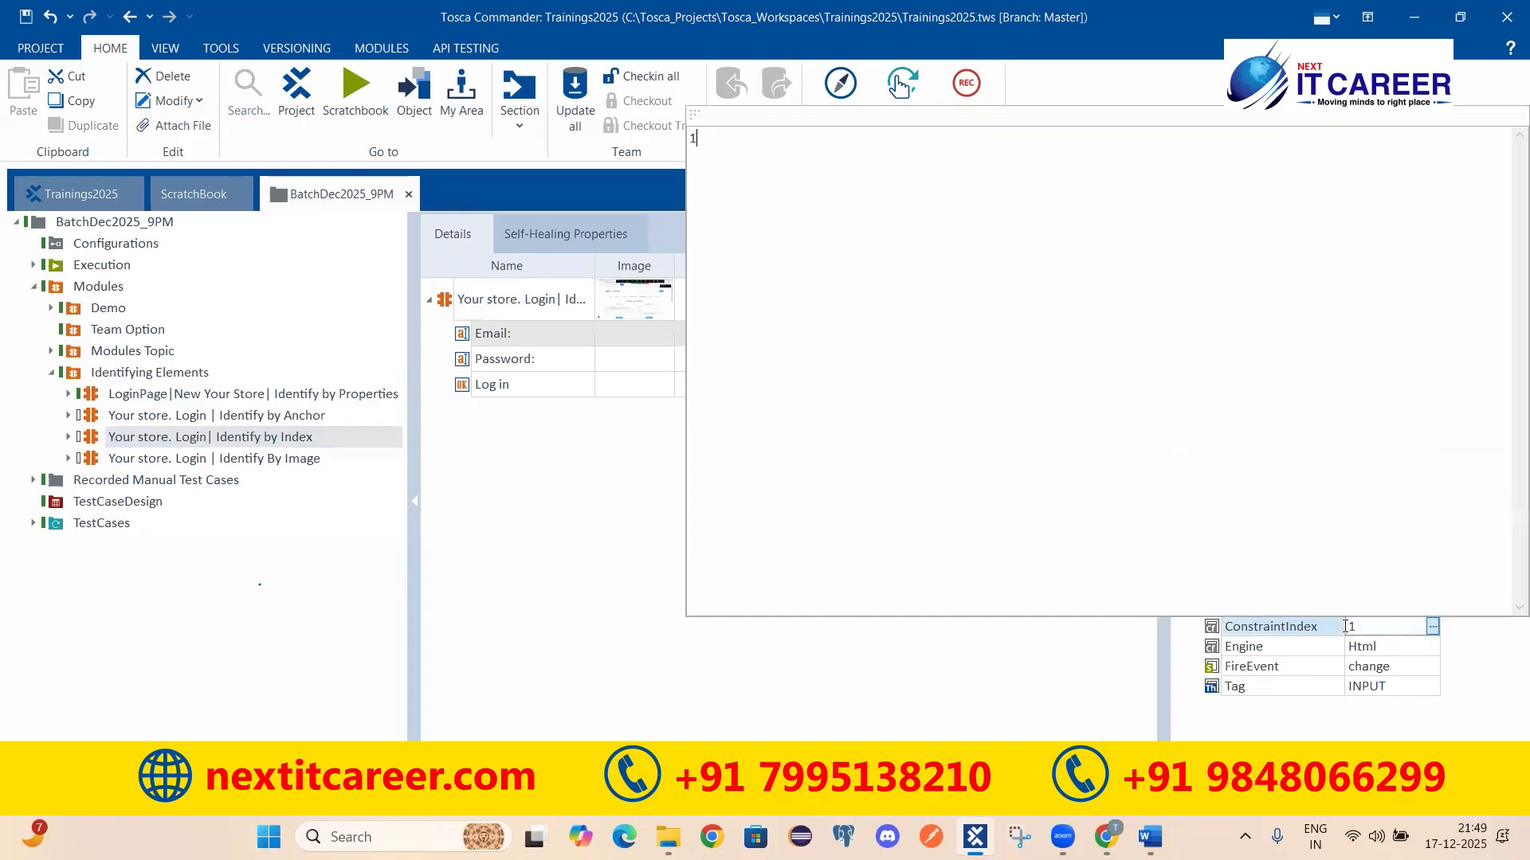
pyautogui.click(1350, 629)
pyautogui.press('BackSpace')
pyautogui.write('3')
pyautogui.press('Return')
# Set the Email control's ConstraintIndex back to 2.
pyautogui.click(1383, 633)
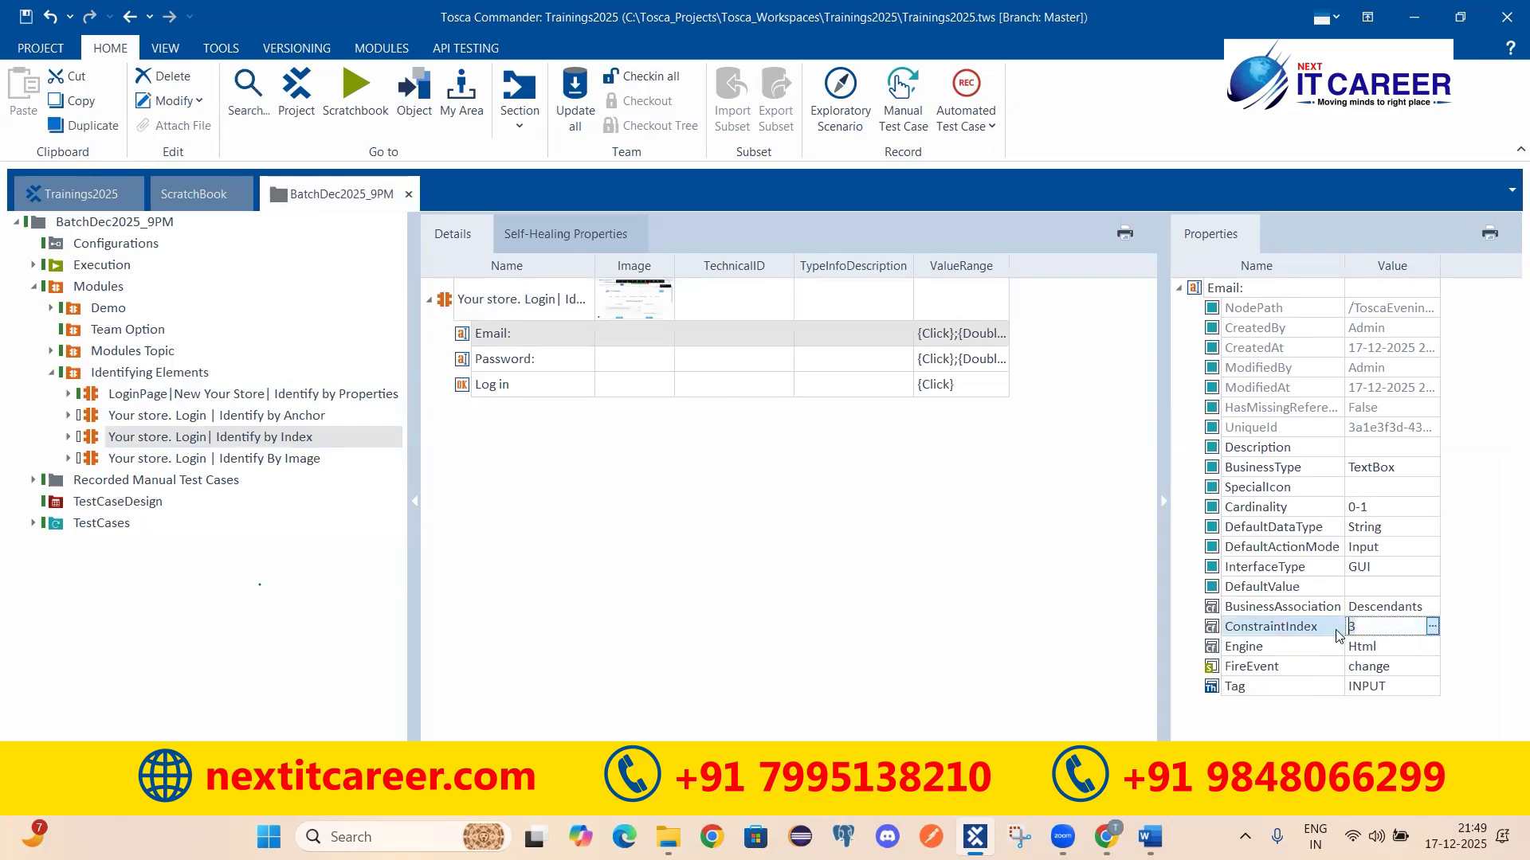
pyautogui.press('BackSpace')
pyautogui.write('2')
pyautogui.press('Return')
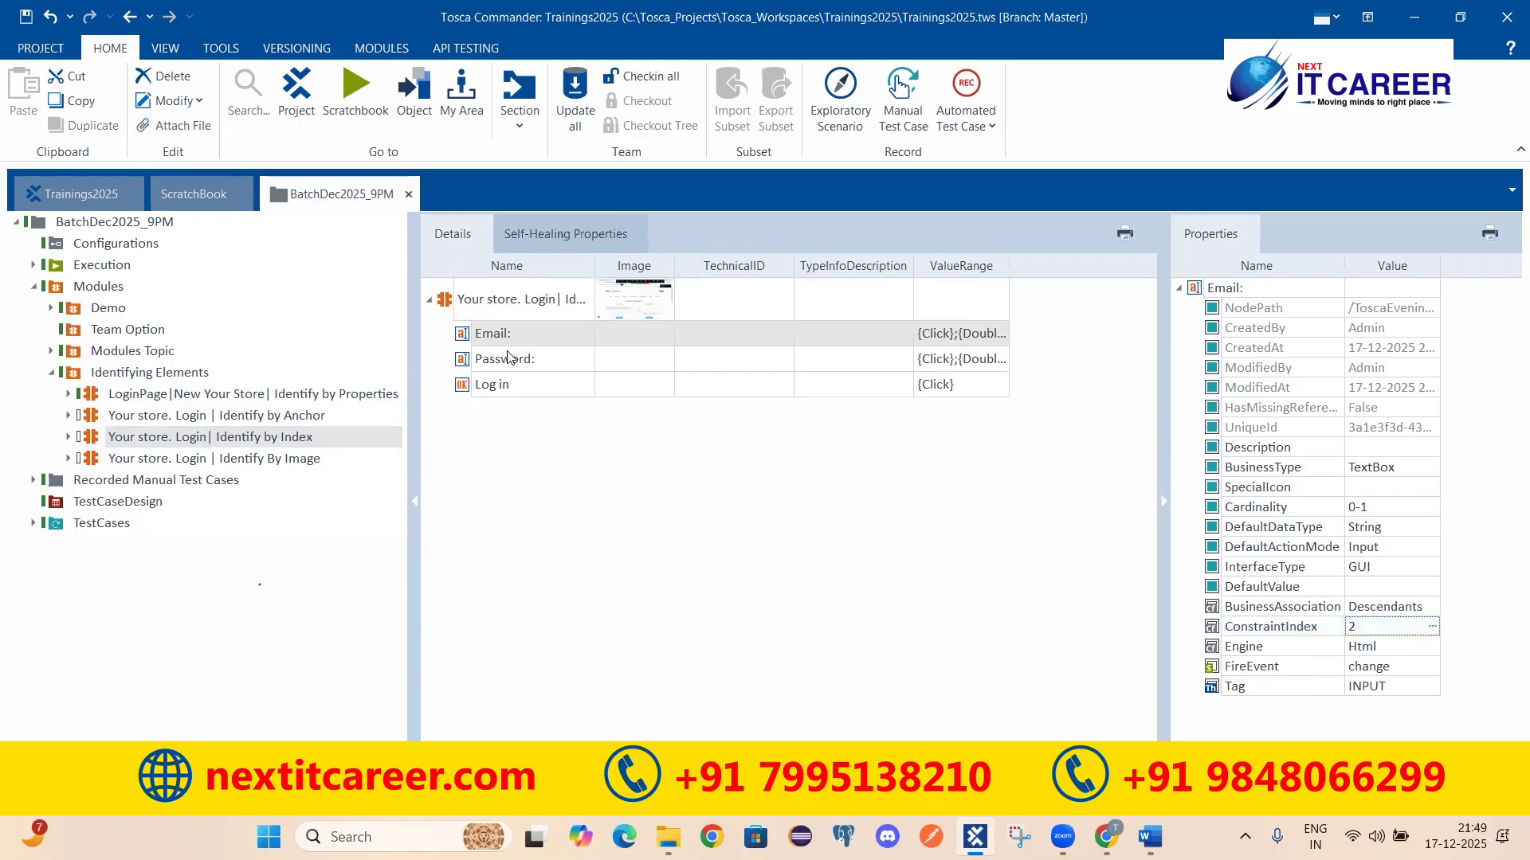
# Examine the index module's Password control properties and the enlarged image stored for Email in the Identify By Image module.
pyautogui.click(508, 367)
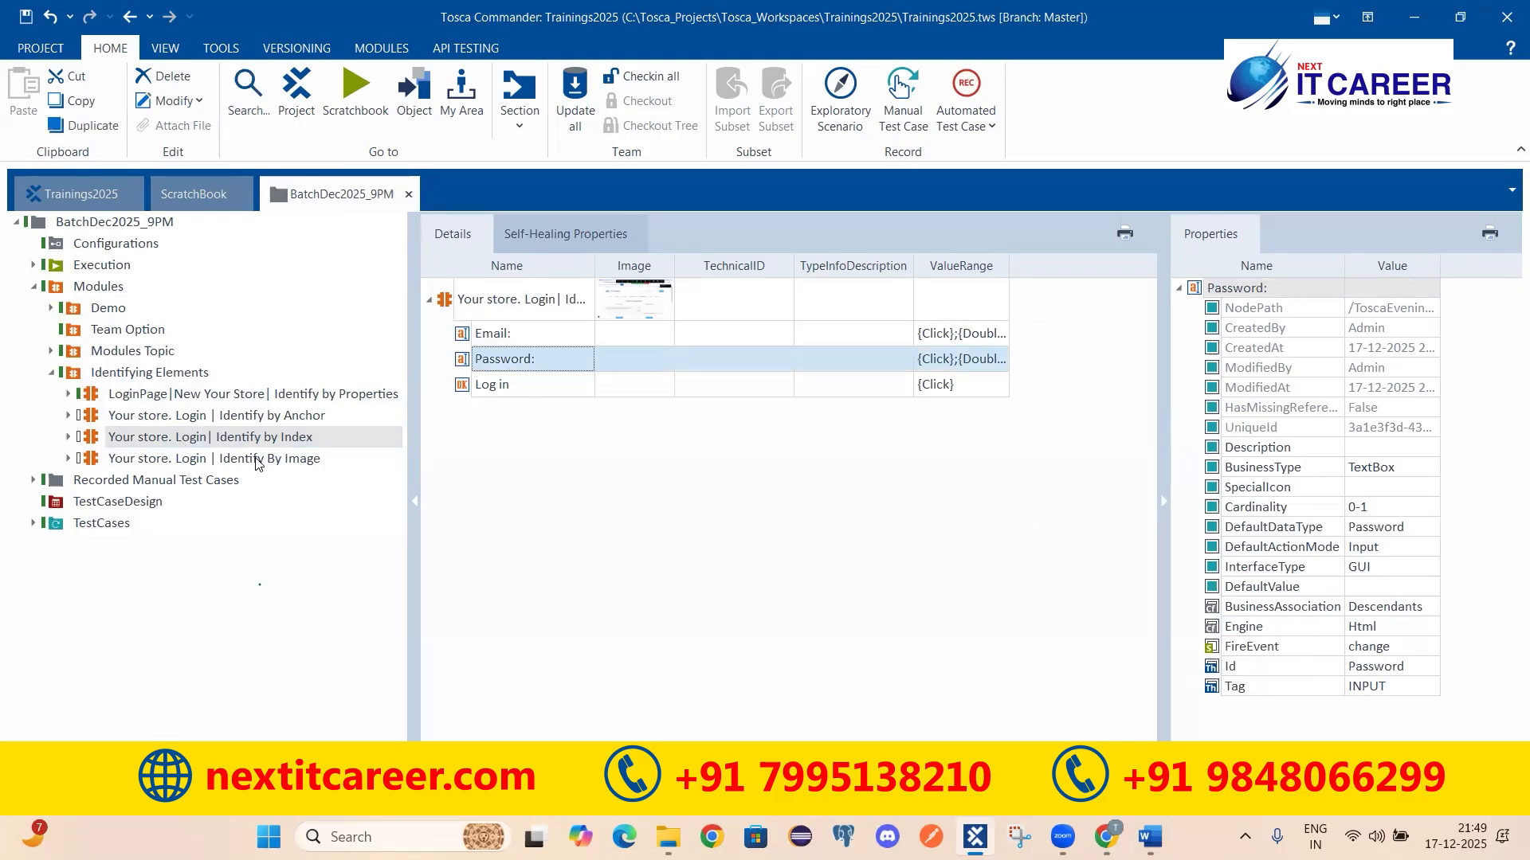
pyautogui.click(257, 459)
pyautogui.click(508, 341)
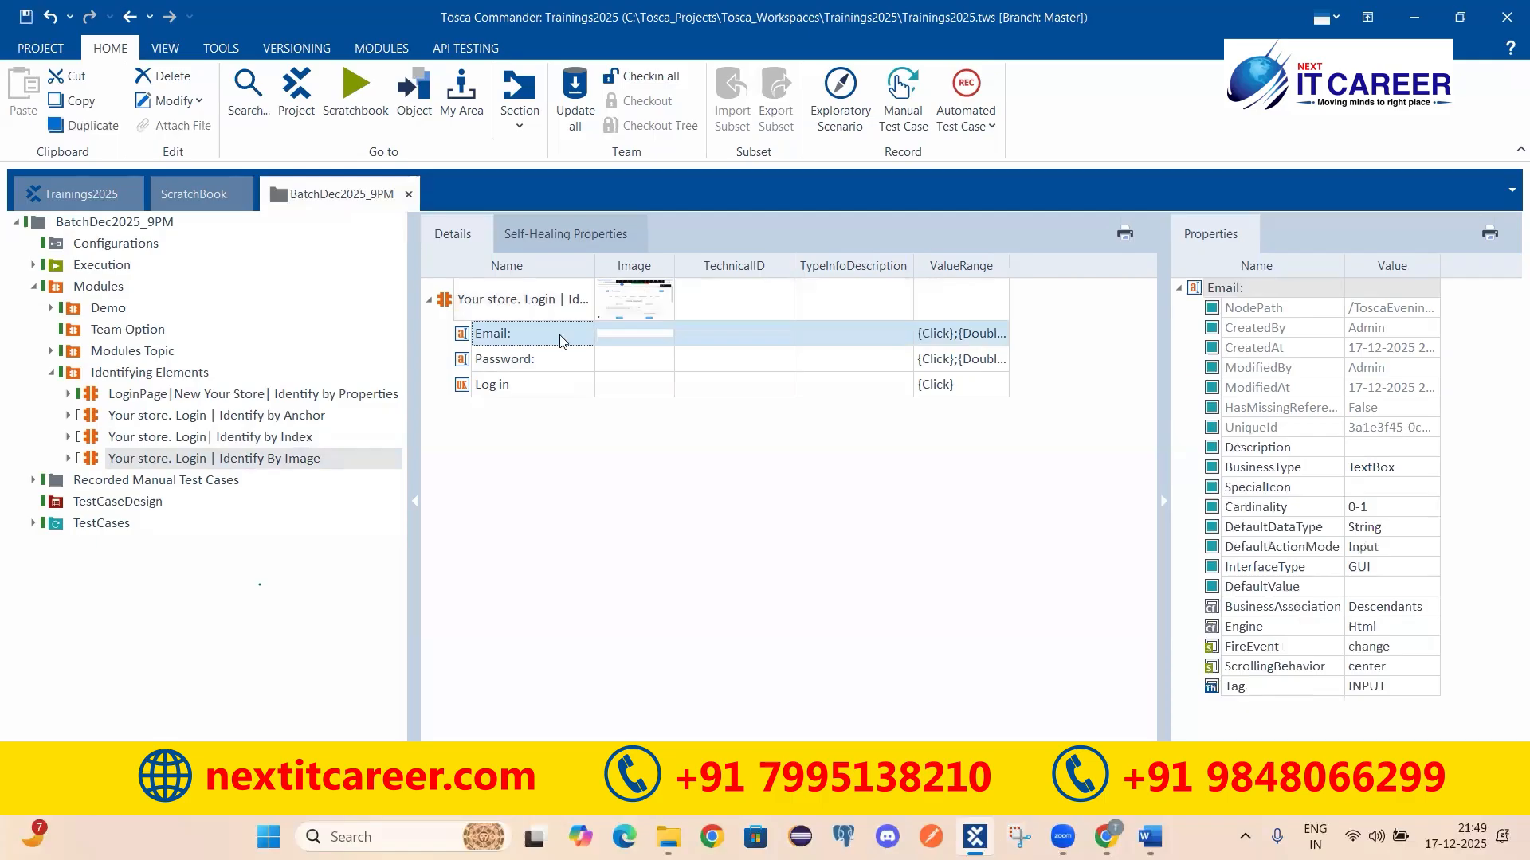
pyautogui.click(654, 340)
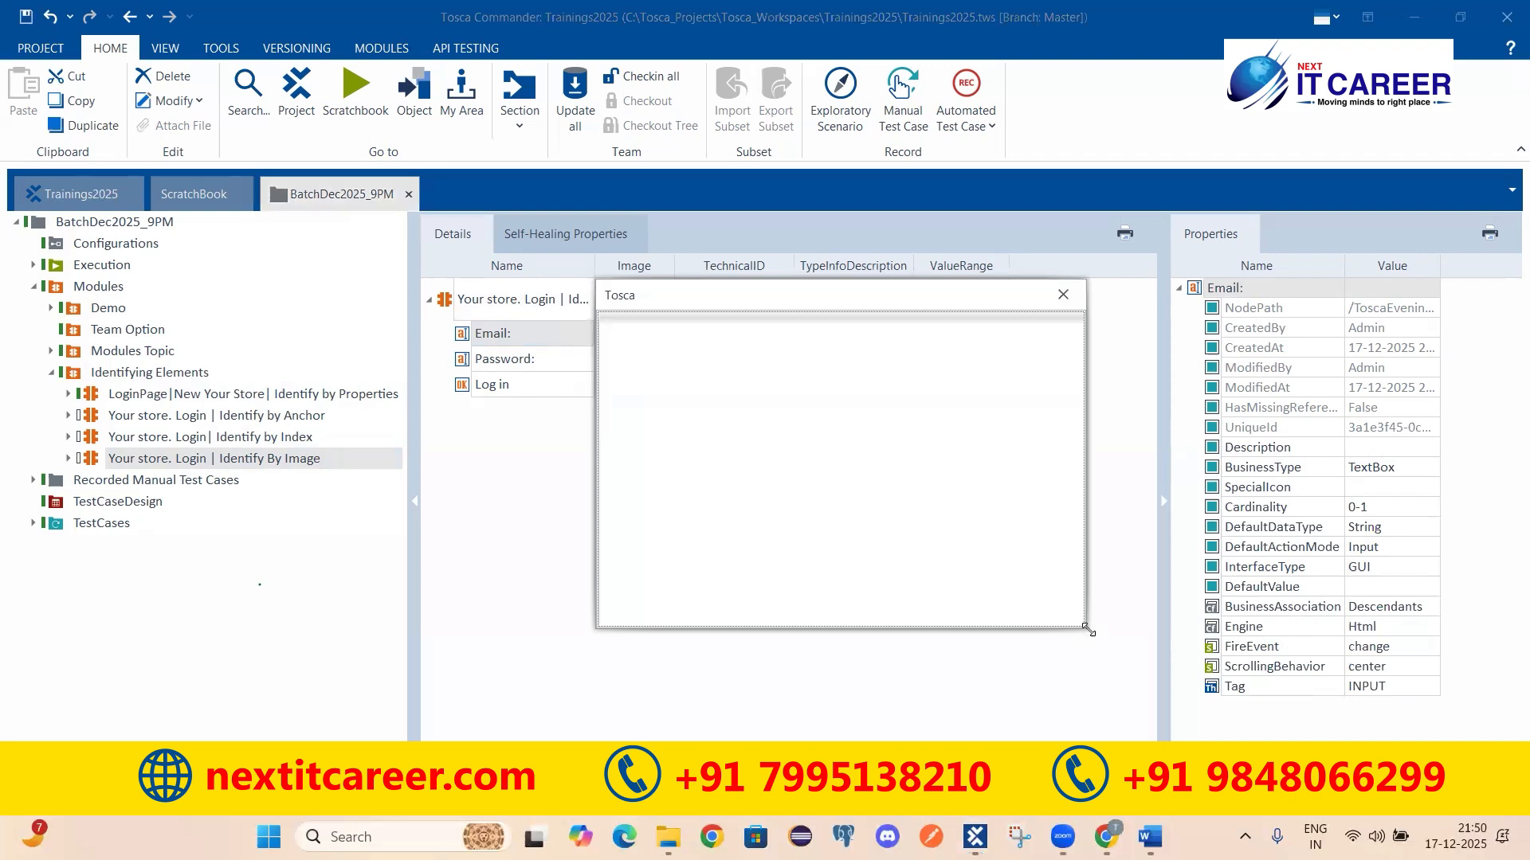
pyautogui.moveTo(1088, 630); pyautogui.dragTo(1289, 323)
pyautogui.click(1267, 295)
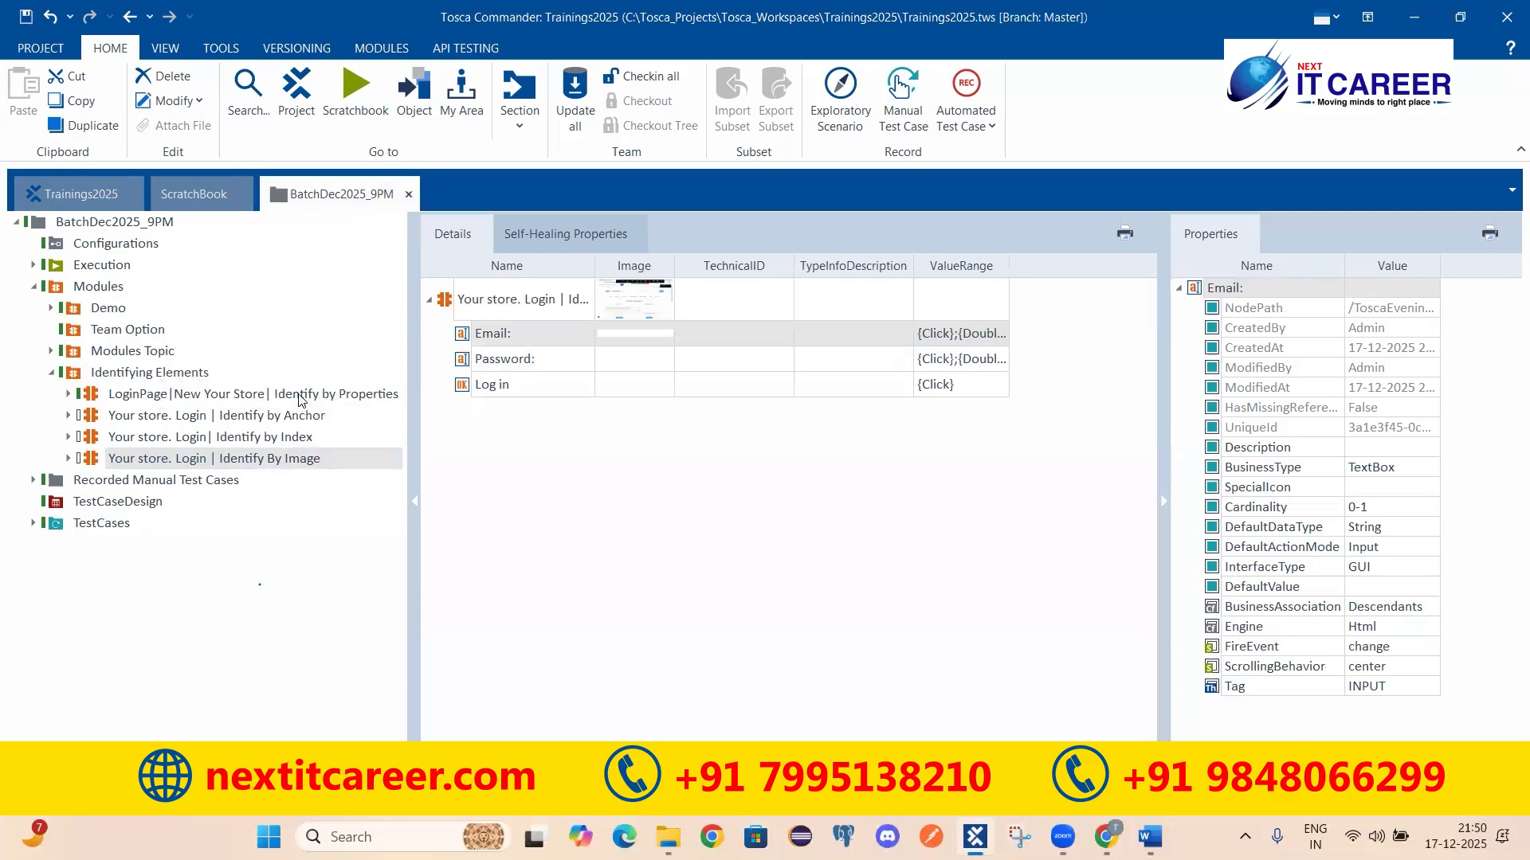
# Compare the Email control's properties in the Identify by Index module with the store's login page in Chrome, returning to Tosca Commander.
pyautogui.click(262, 438)
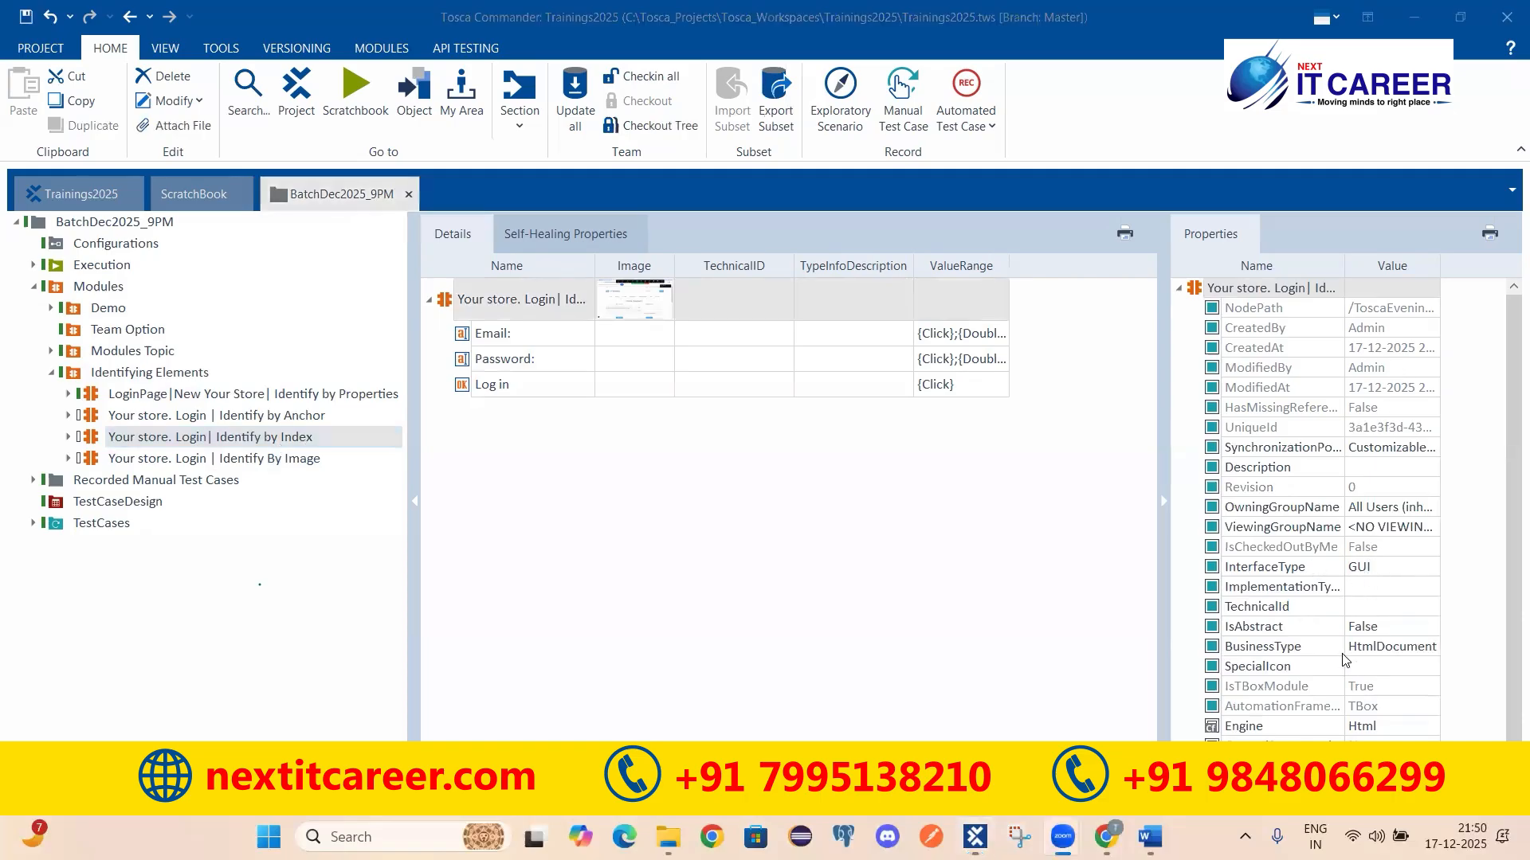
pyautogui.scroll(-1, 1346, 654)
pyautogui.click(508, 341)
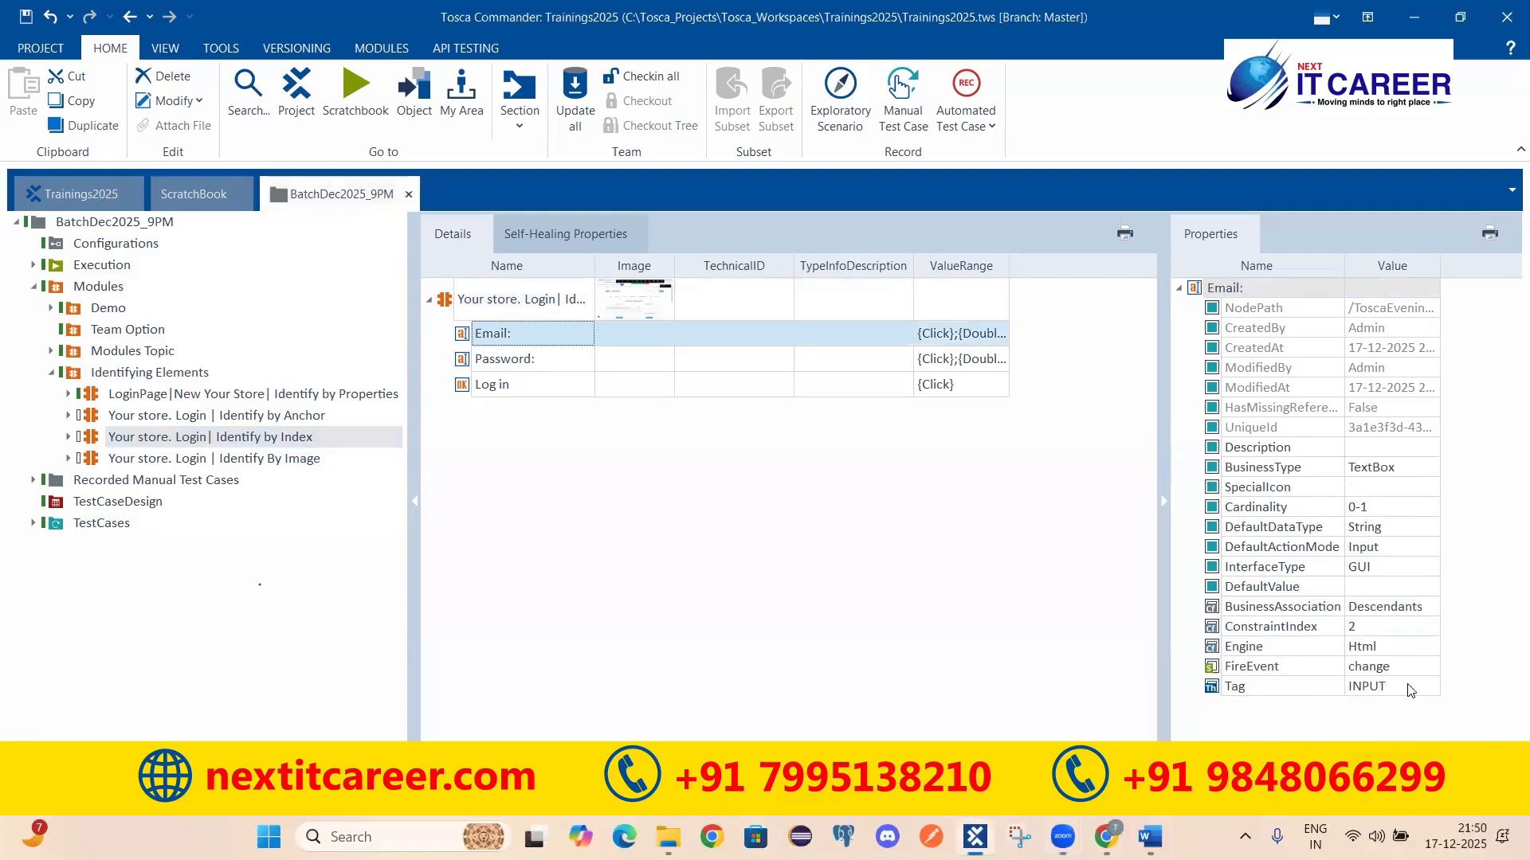
pyautogui.moveTo(1105, 836)
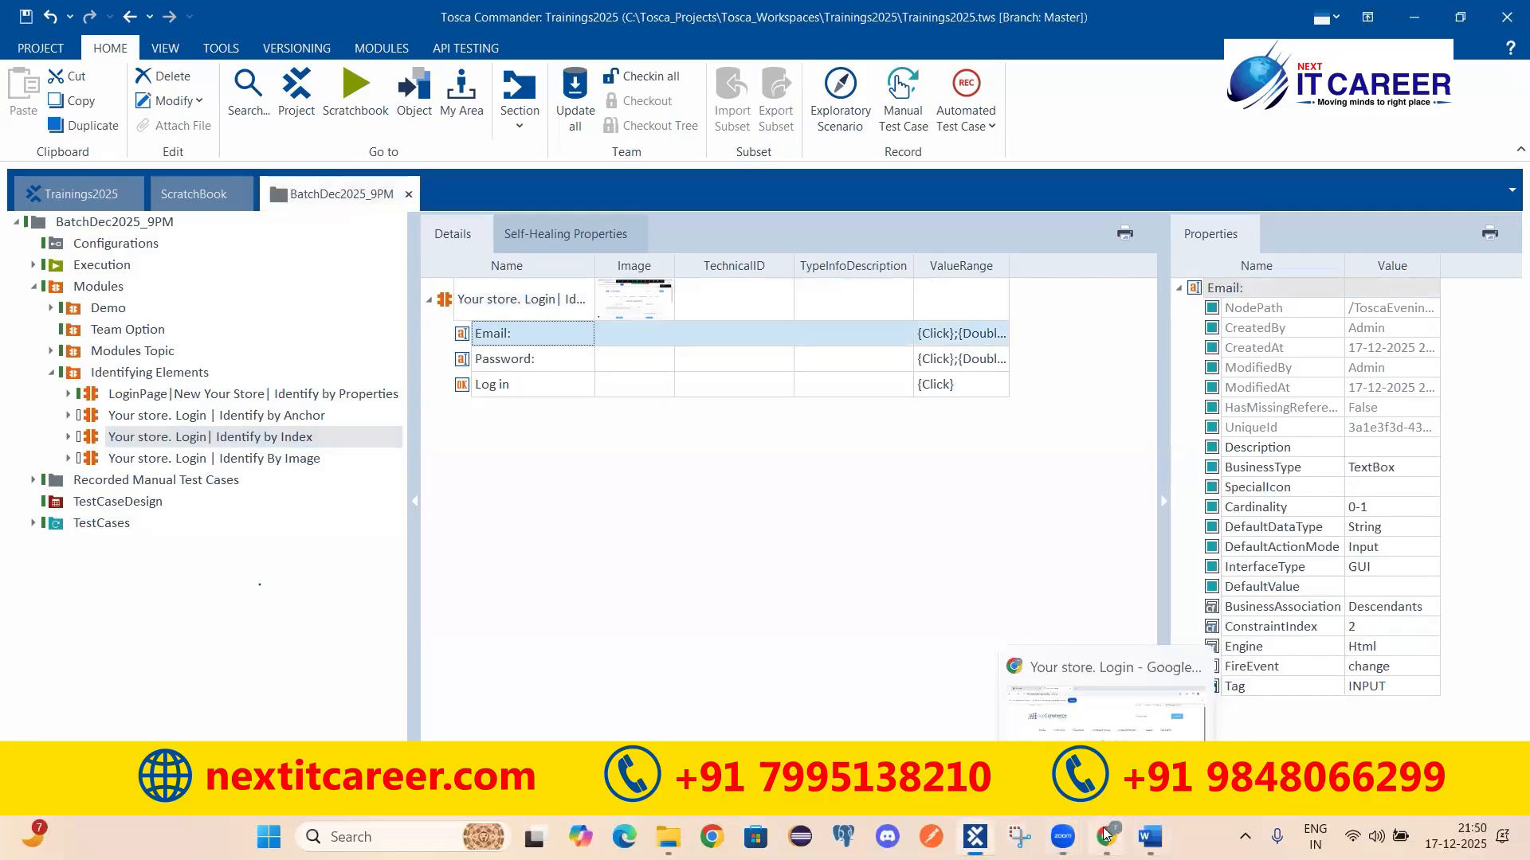
pyautogui.click(1147, 705)
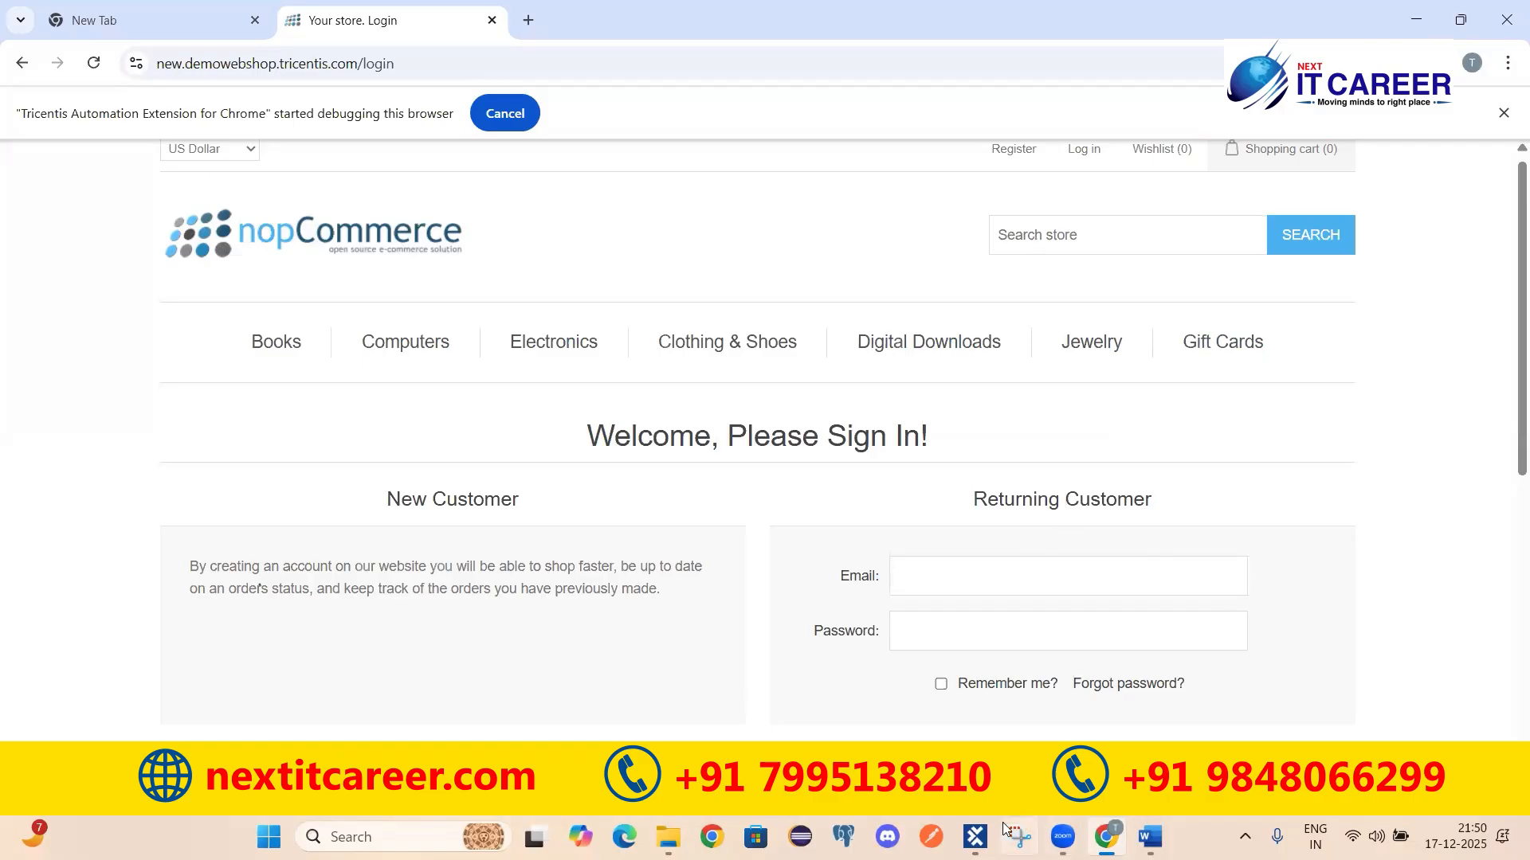
pyautogui.click(975, 836)
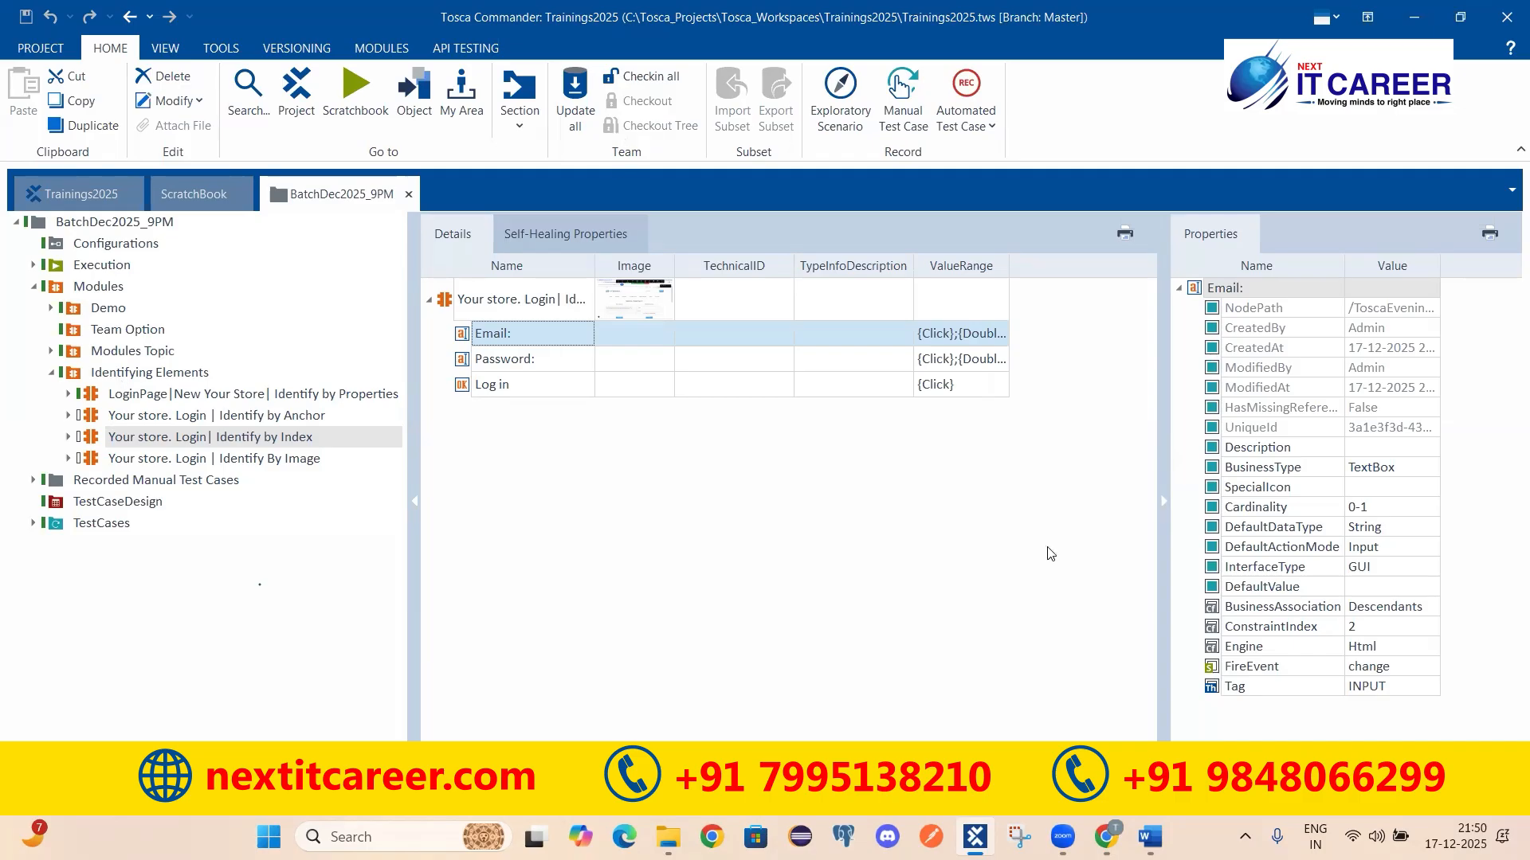
pyautogui.hotkey('alt', 'Tab')
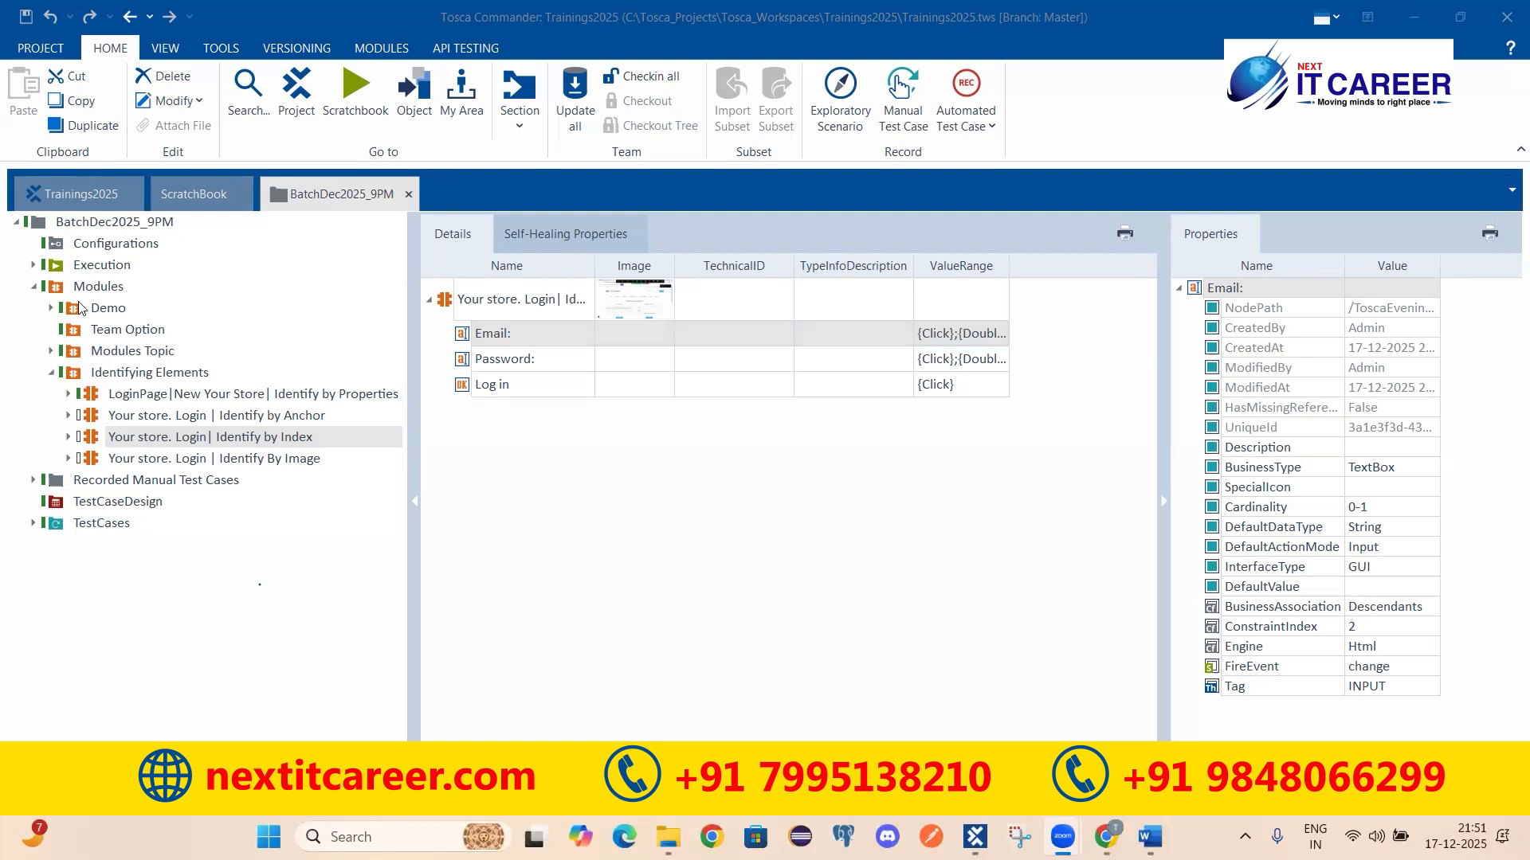
# Collapse the Modules folder and expand the TestCases folder of BatchDec2025_9PM.
pyautogui.click(33, 287)
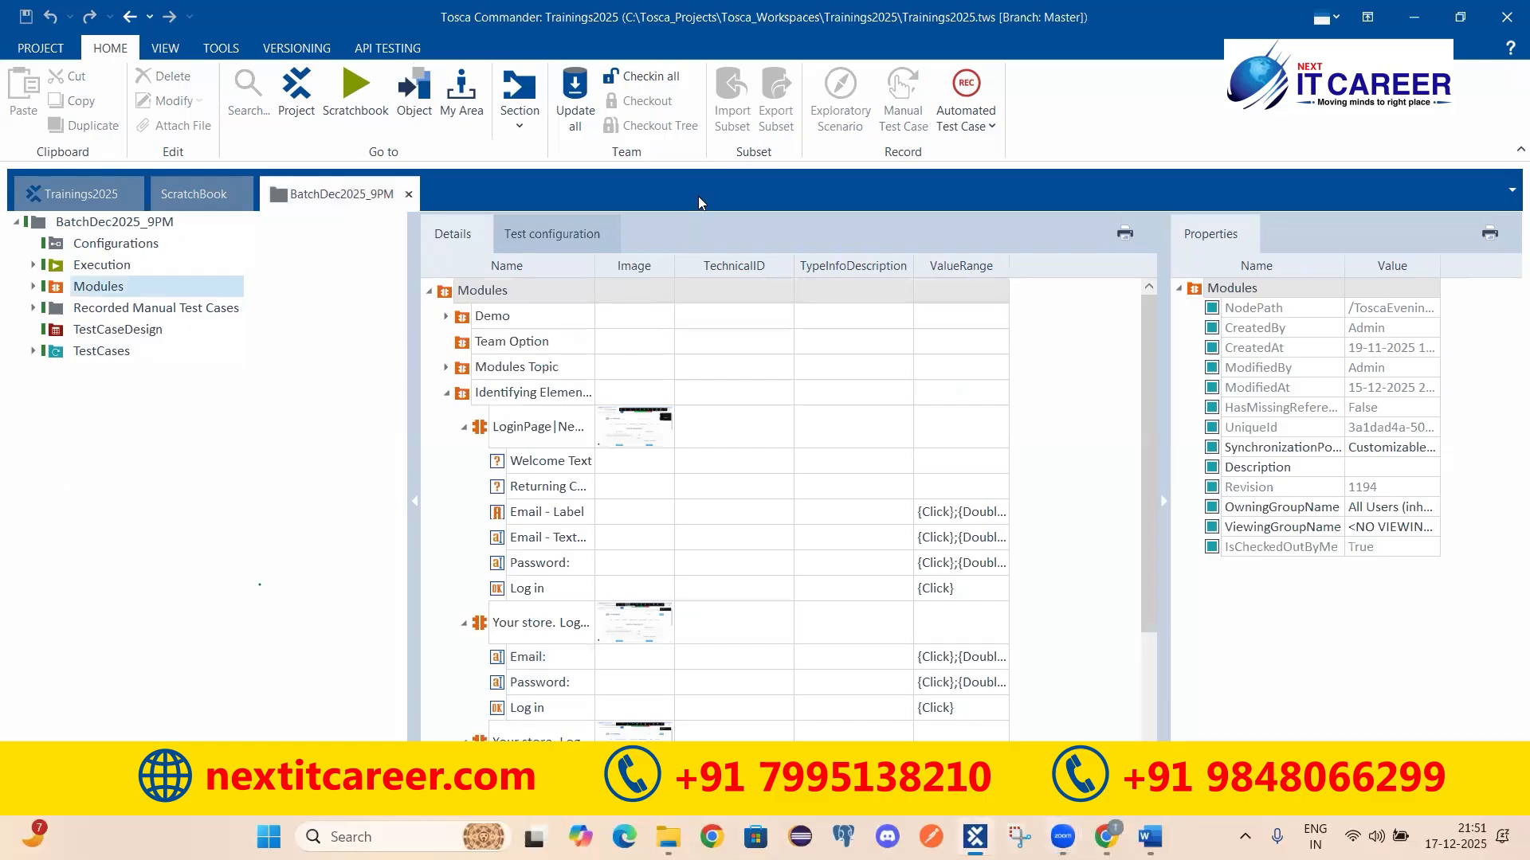
pyautogui.click(33, 351)
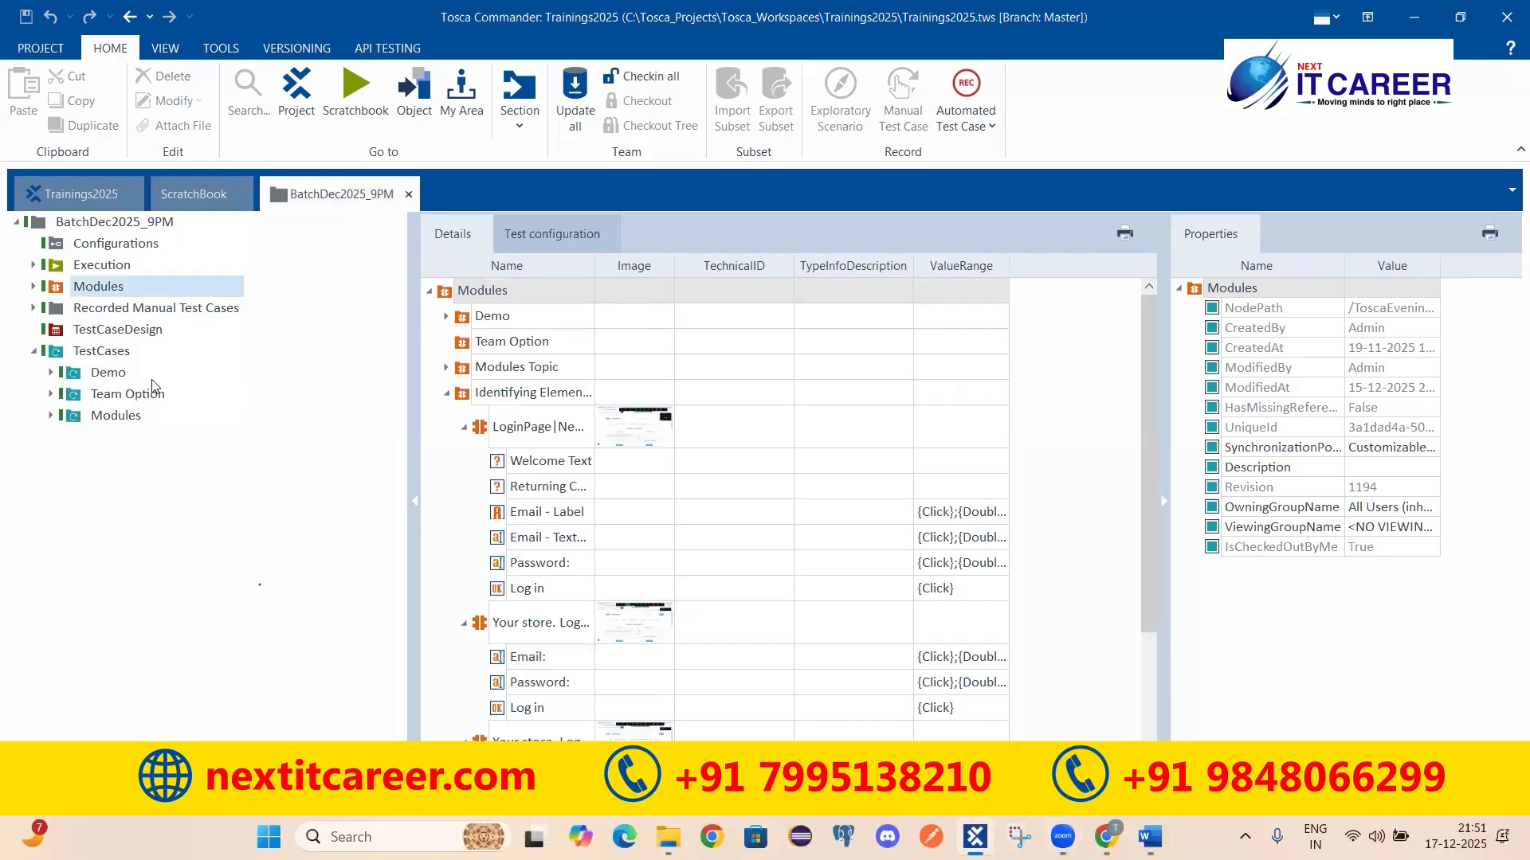
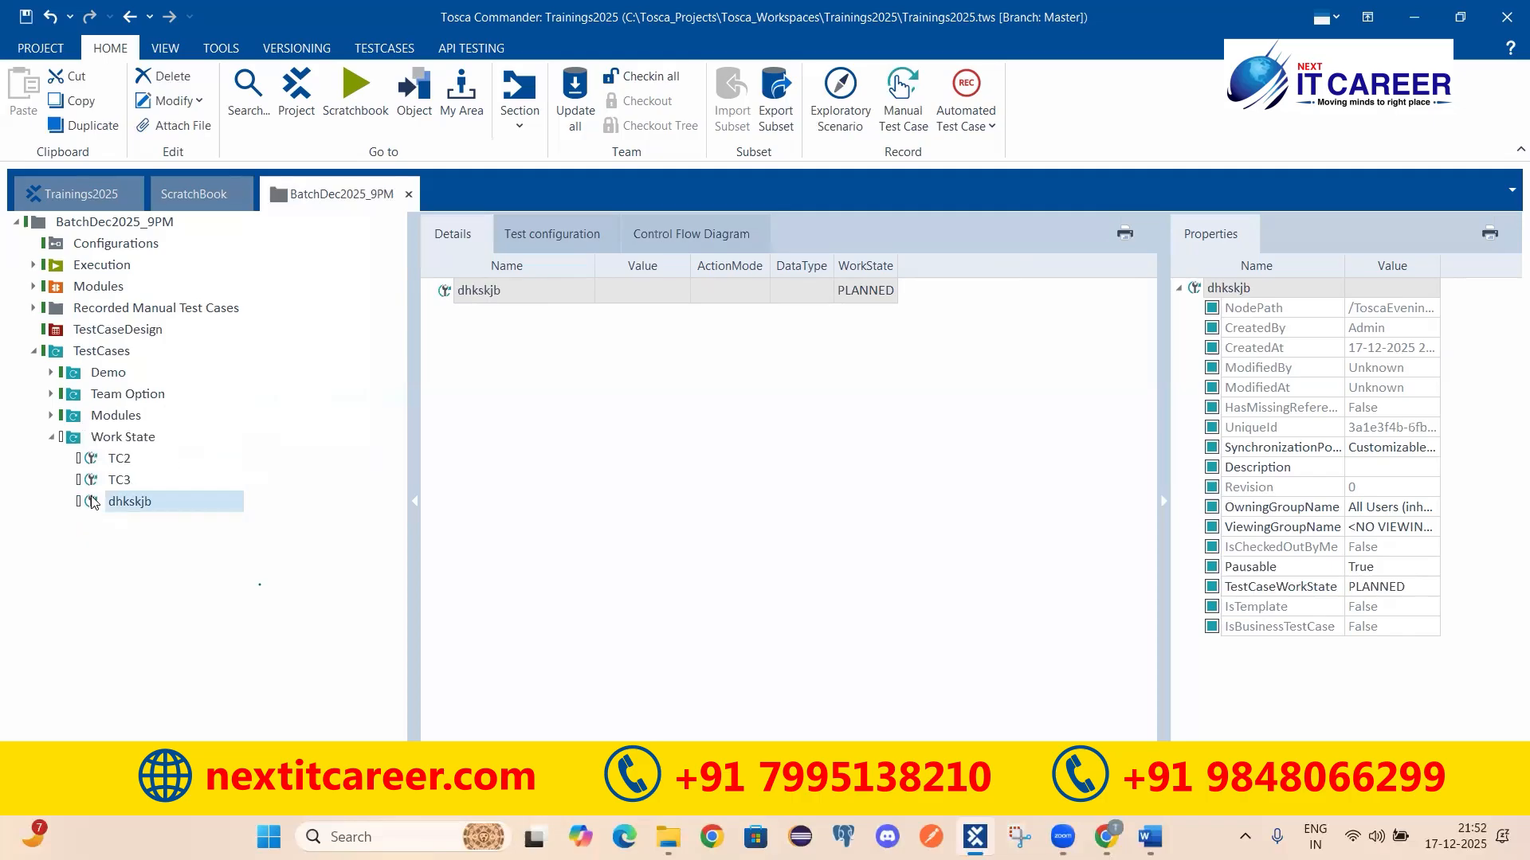
# Move the test case dhkskjb above TC2 in the Work State folder and rename it TC1.
pyautogui.moveTo(92, 503); pyautogui.dragTo(151, 459)
pyautogui.click(155, 460)
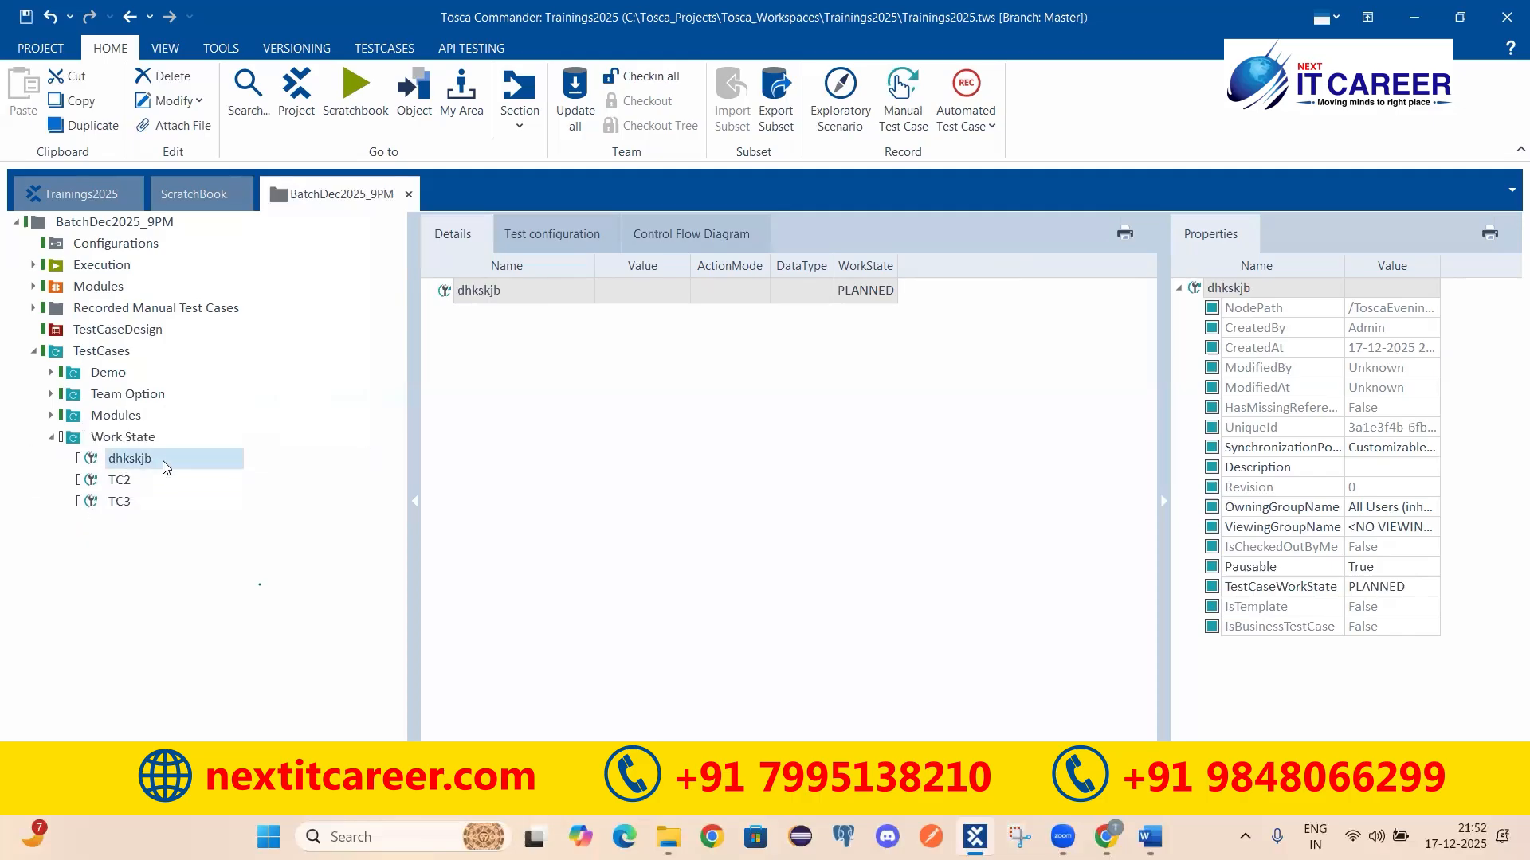
pyautogui.write('TC')
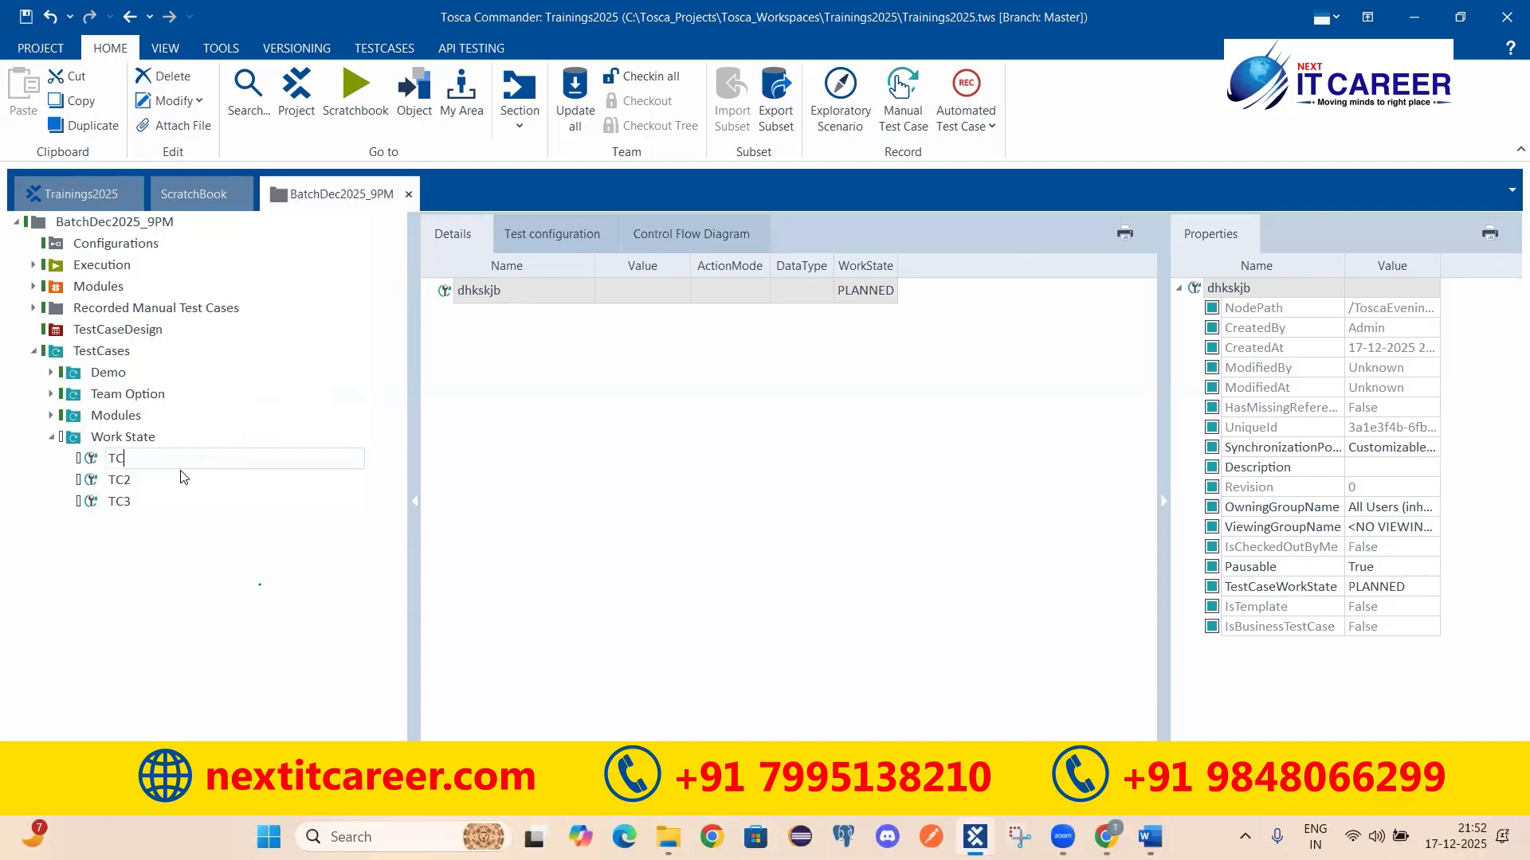
pyautogui.write('1')
pyautogui.press('Return')
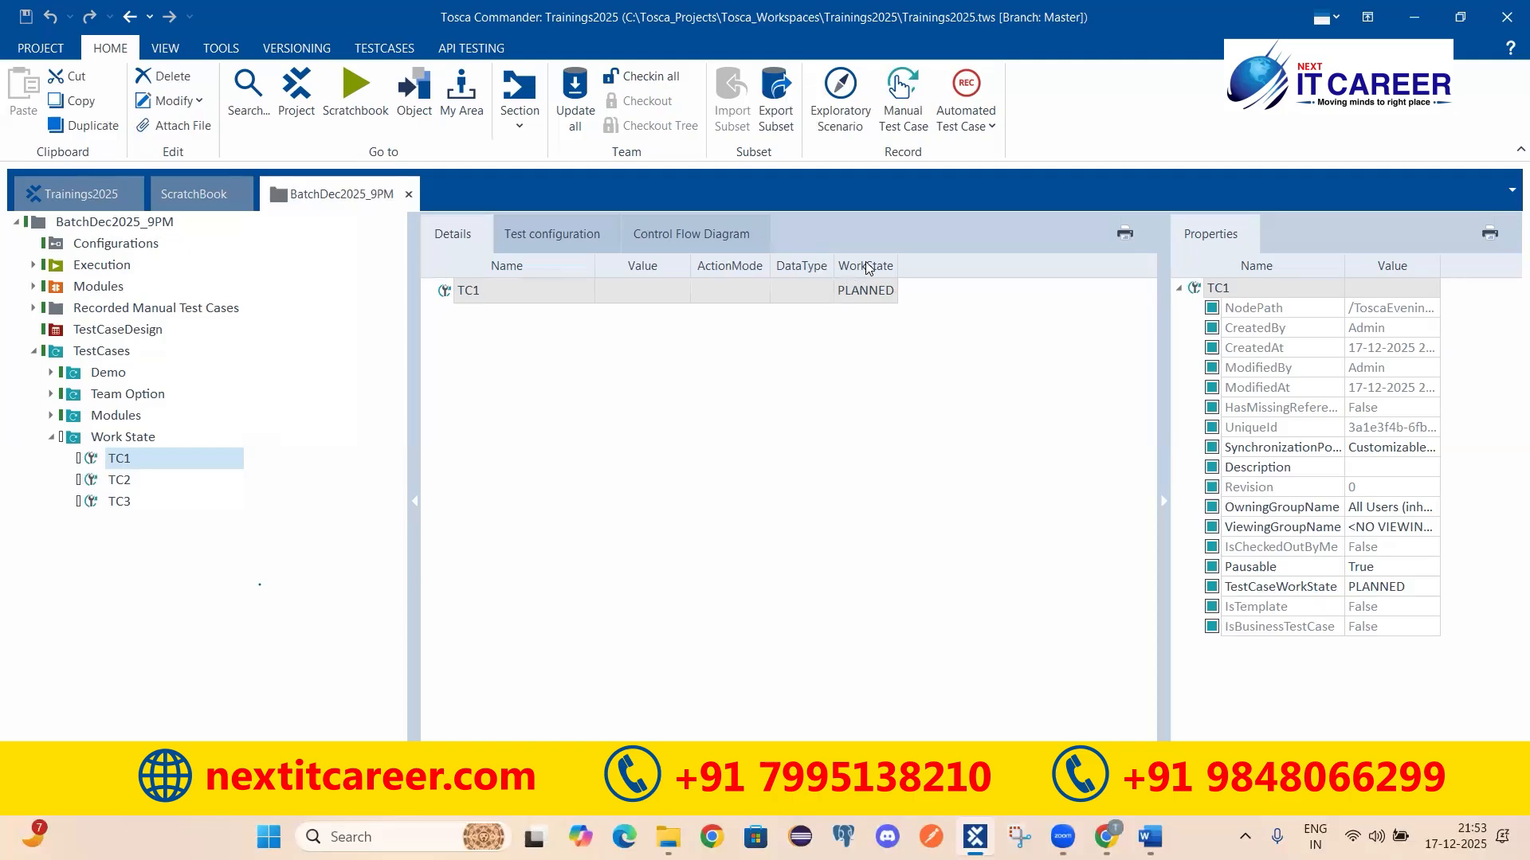
# Widen the WorkState column slightly and display the Work State folder's test cases in the details list.
pyautogui.moveTo(897, 262); pyautogui.dragTo(941, 263)
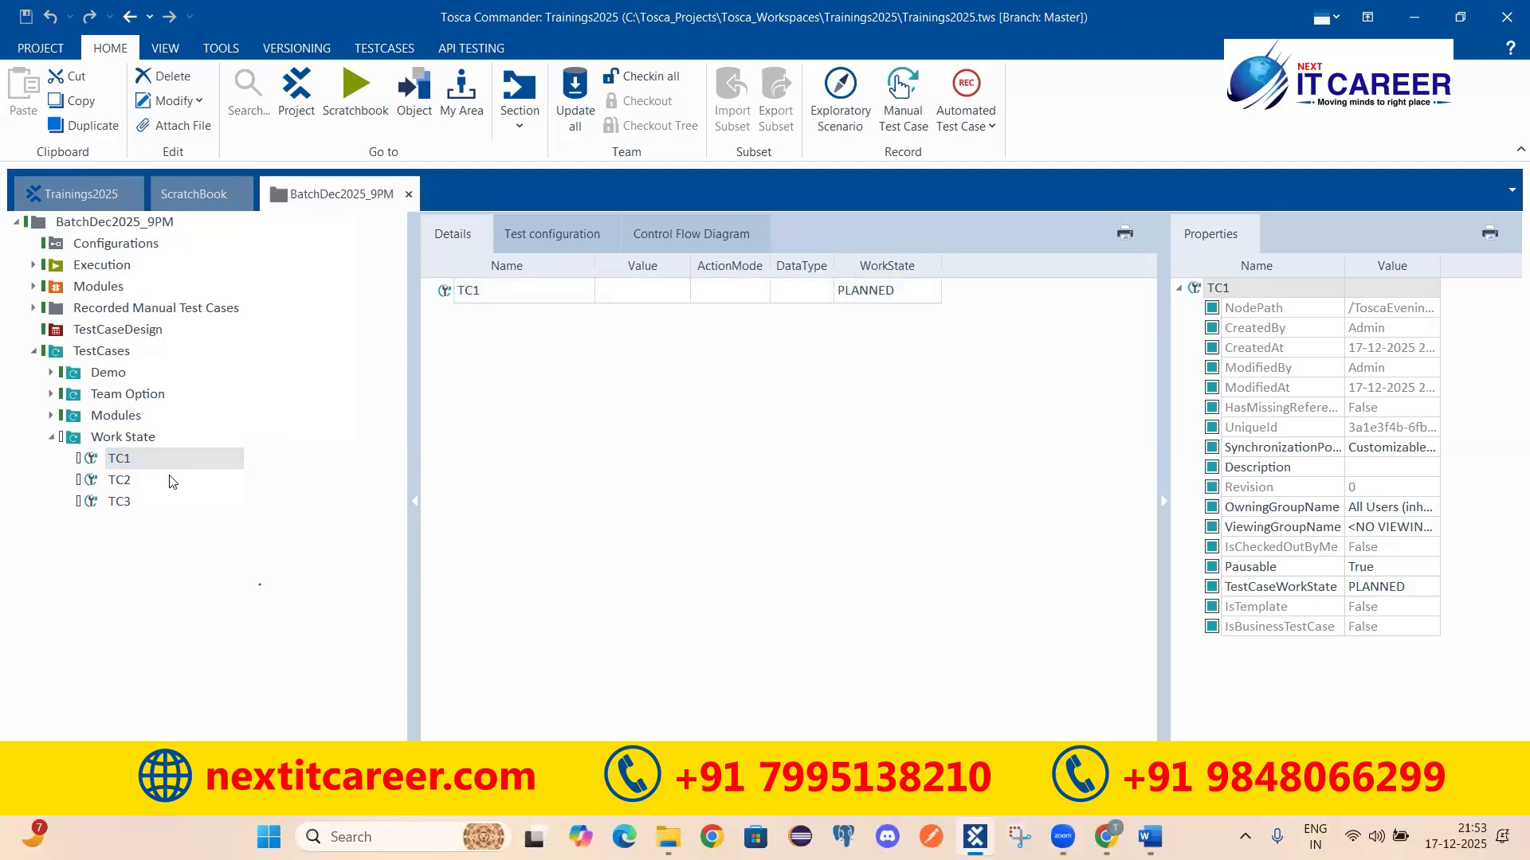
pyautogui.click(122, 479)
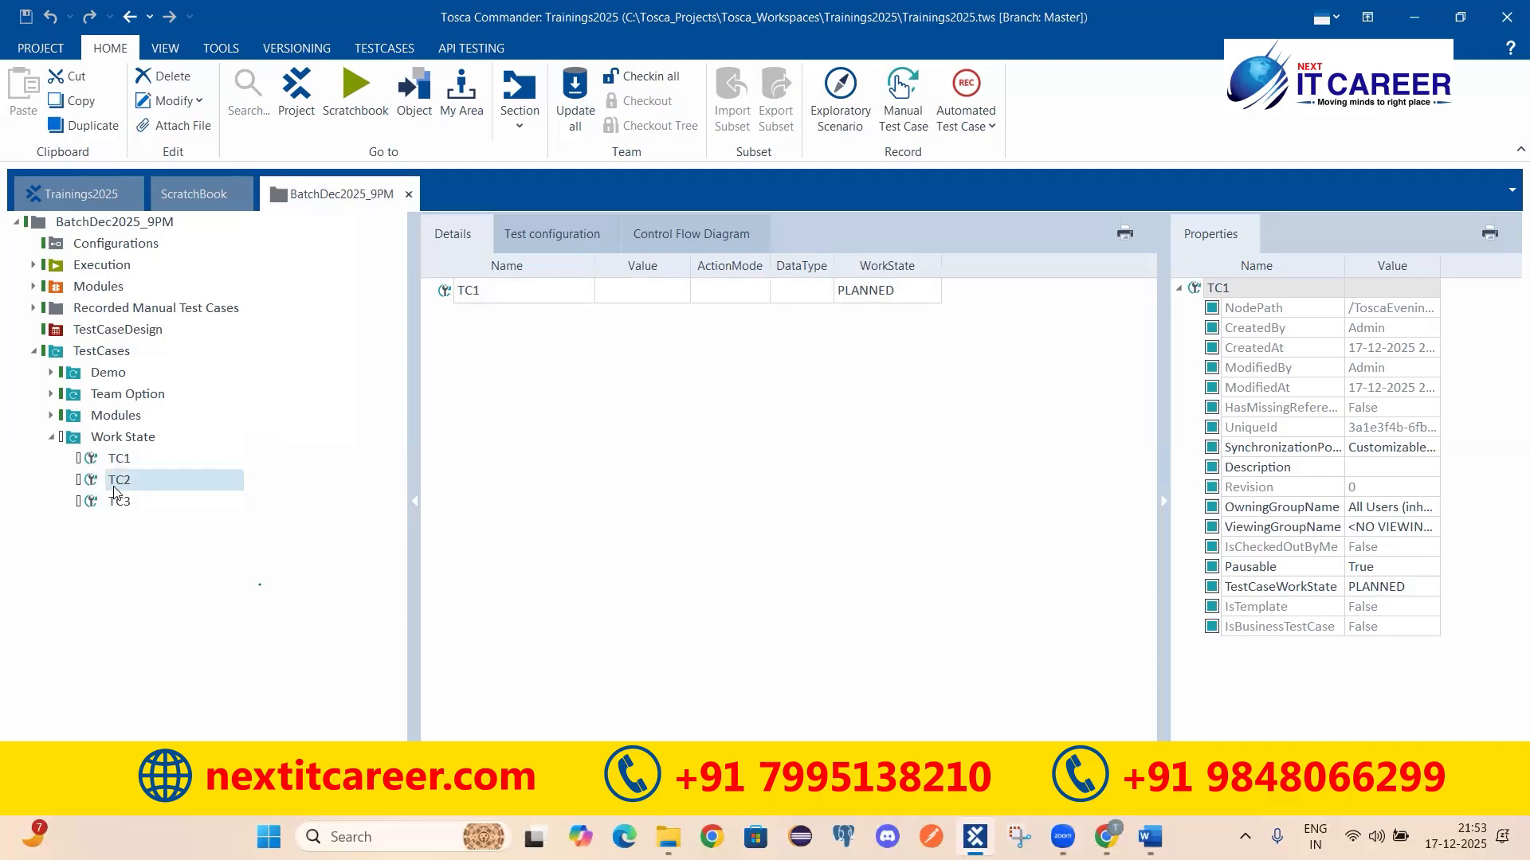
pyautogui.click(117, 500)
pyautogui.click(120, 458)
pyautogui.click(123, 438)
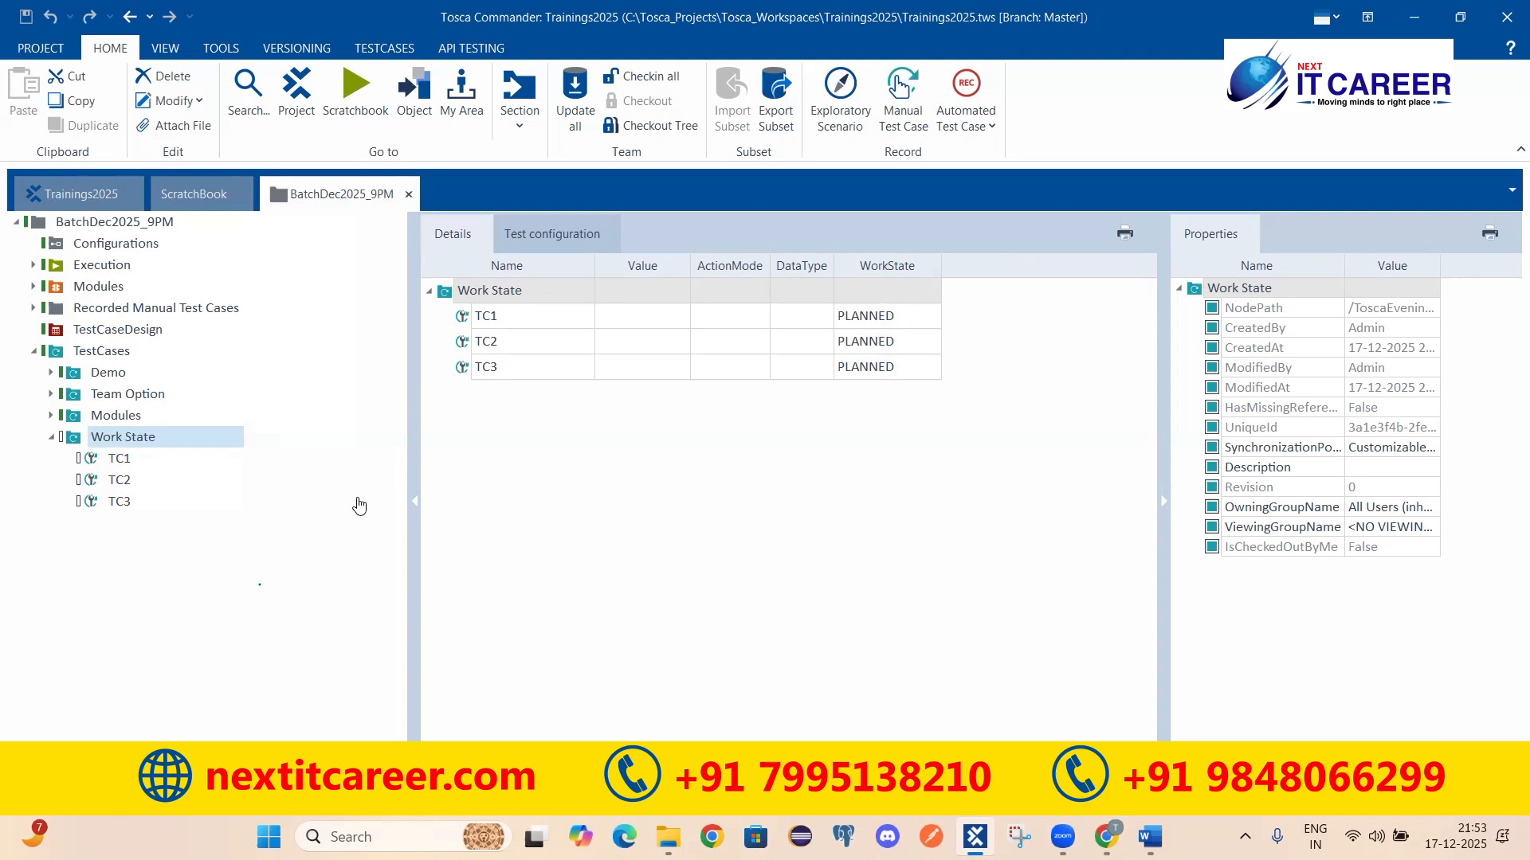
pyautogui.click(672, 112)
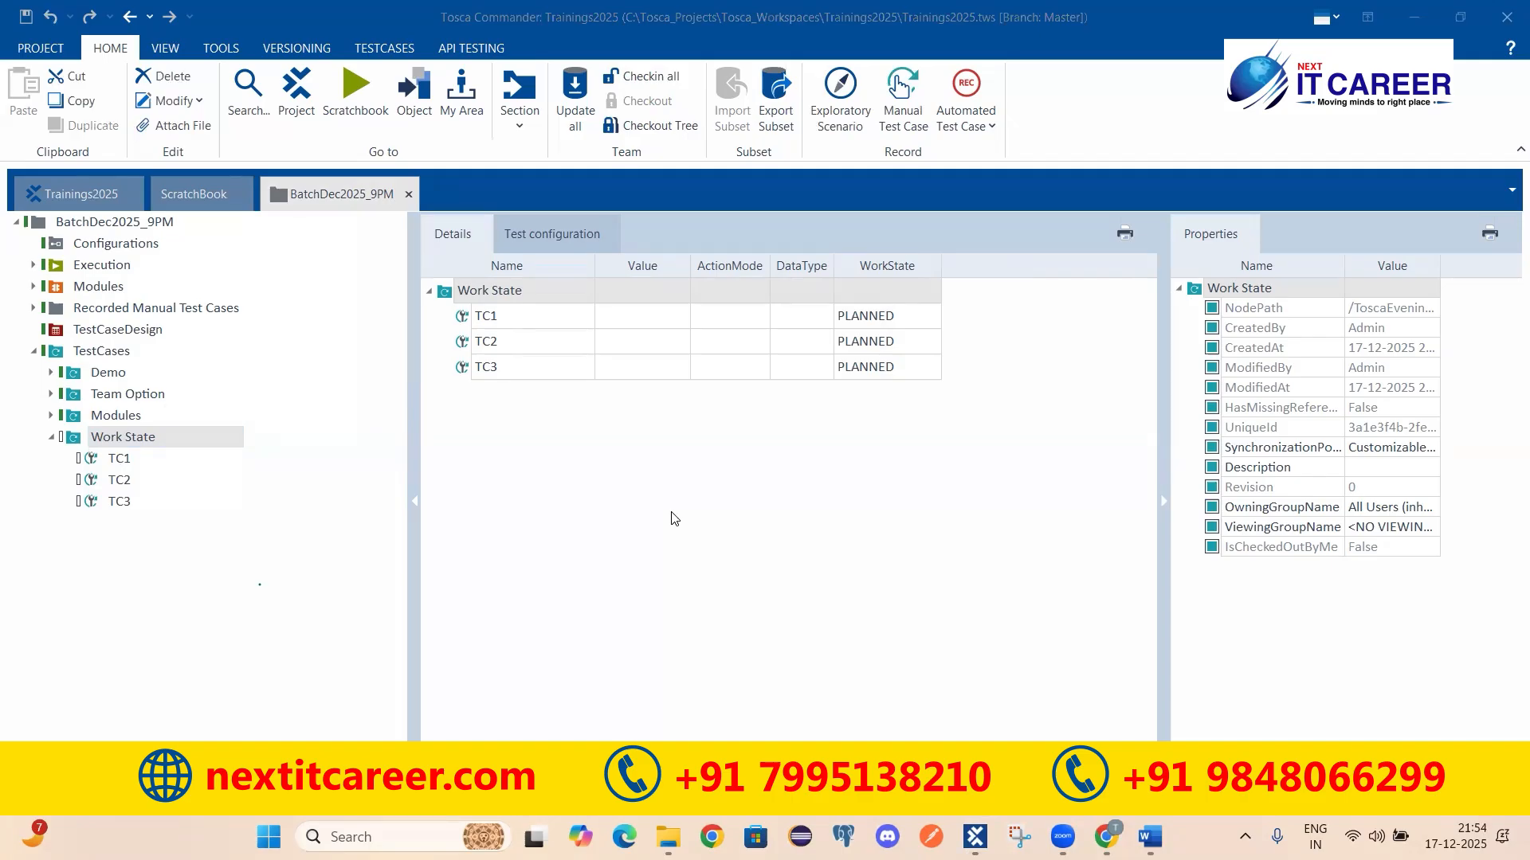
# Set the WorkState of test case TC2 to IN_WORK.
pyautogui.click(494, 324)
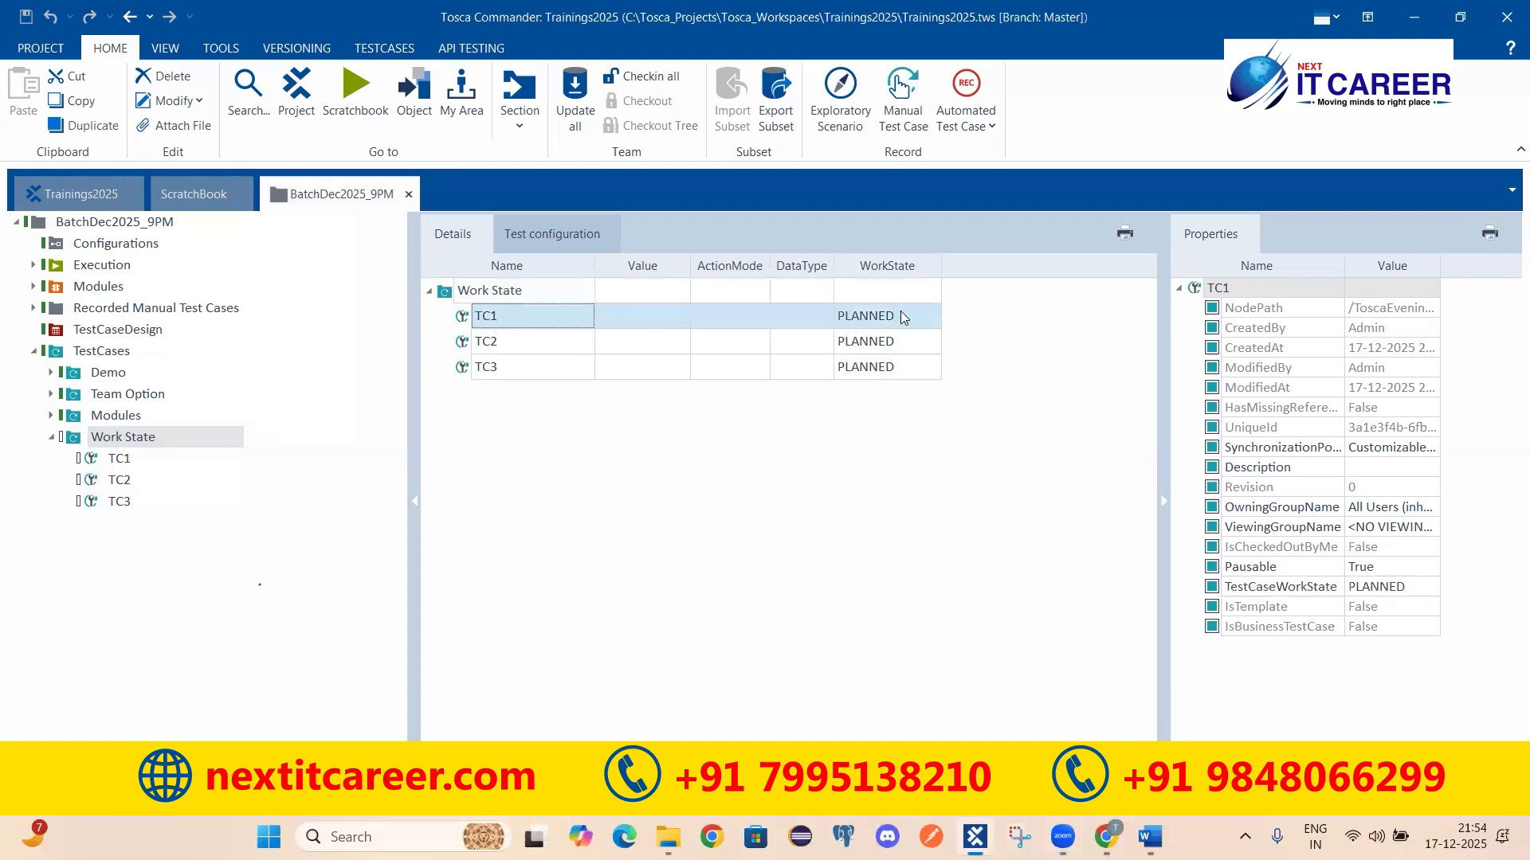
pyautogui.click(507, 344)
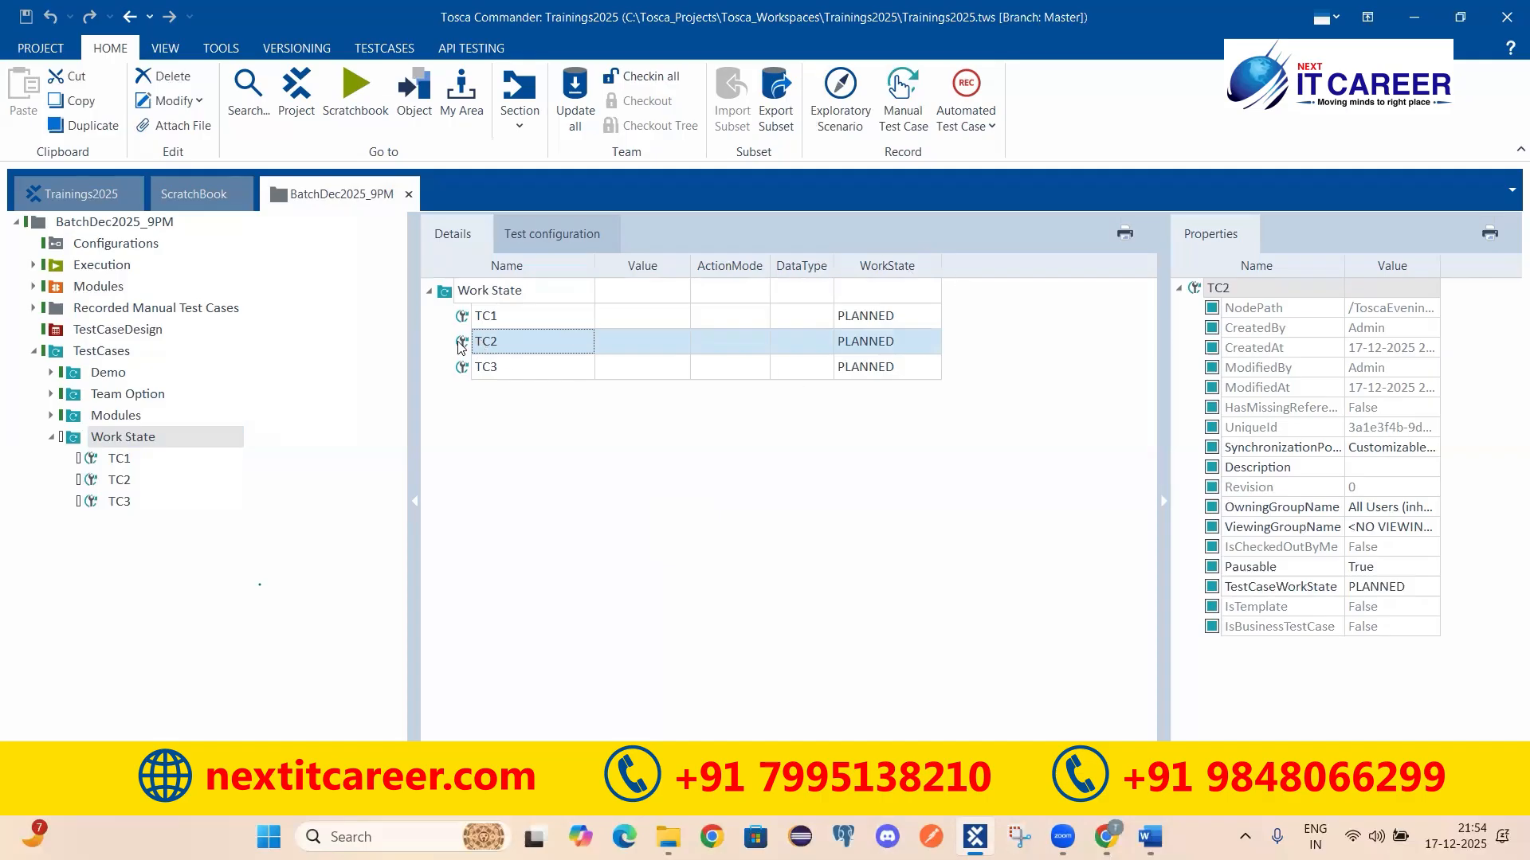
pyautogui.click(889, 343)
pyautogui.click(932, 342)
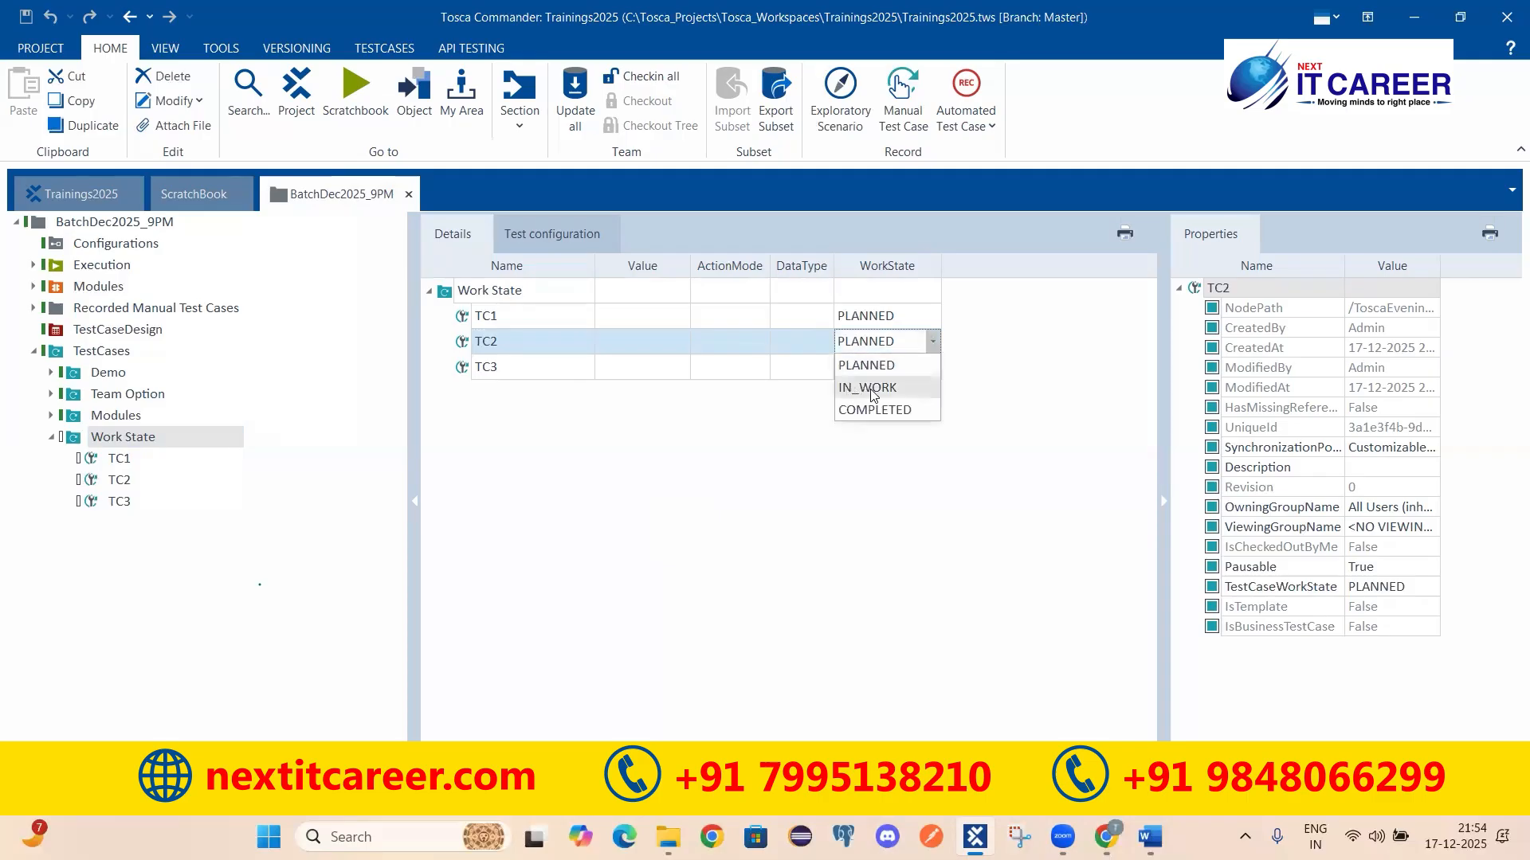
pyautogui.click(874, 390)
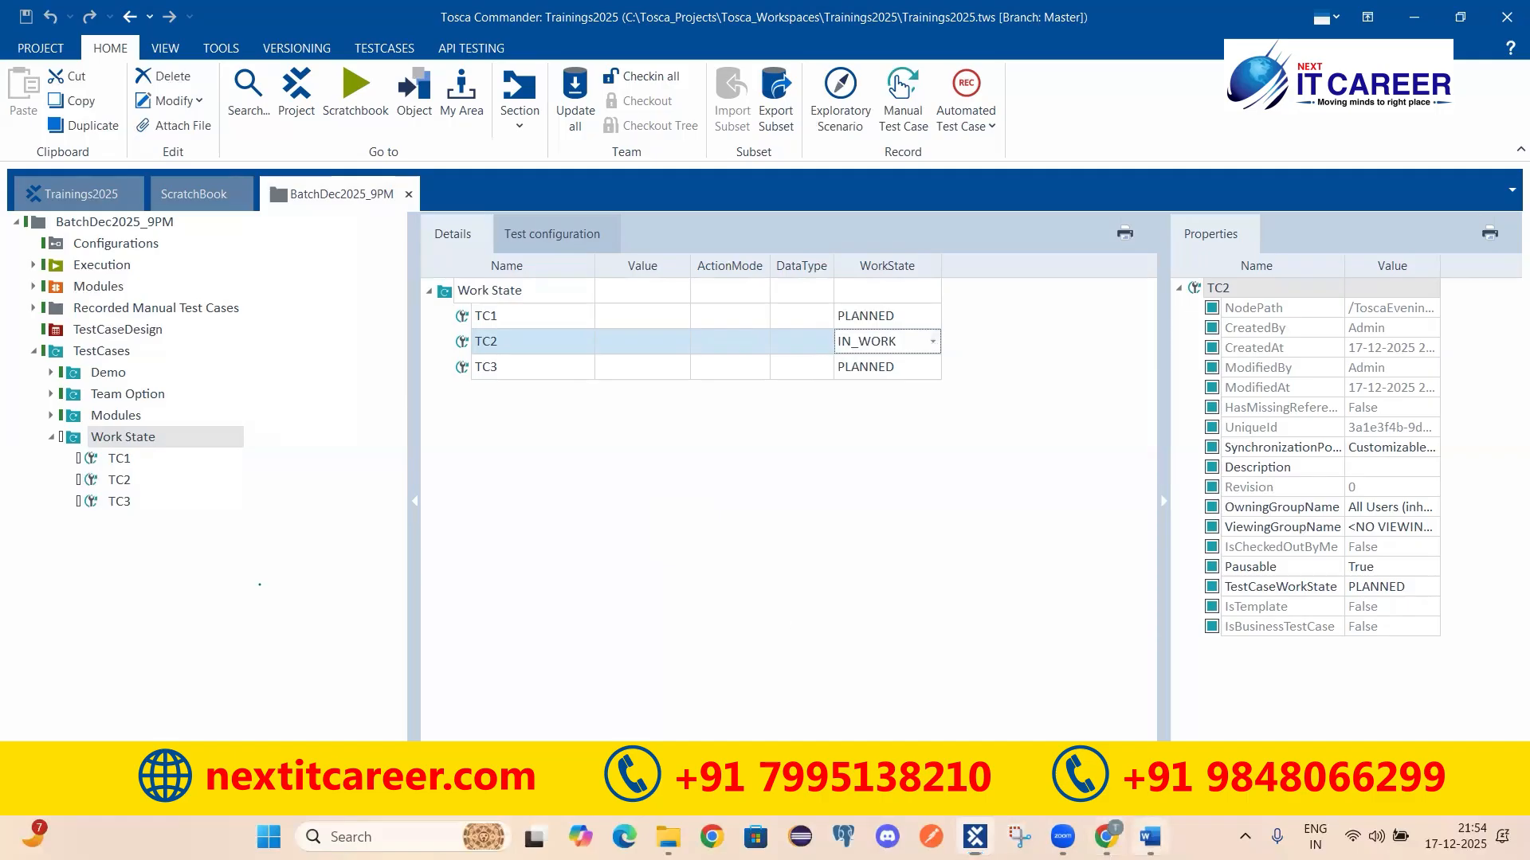
# Switch to the Word notes and add a Work State heading below Parent Control, followed by the lines PLANNED and IN_WORK.
pyautogui.click(1150, 838)
pyautogui.scroll(-2, 580, 557)
pyautogui.click(624, 423)
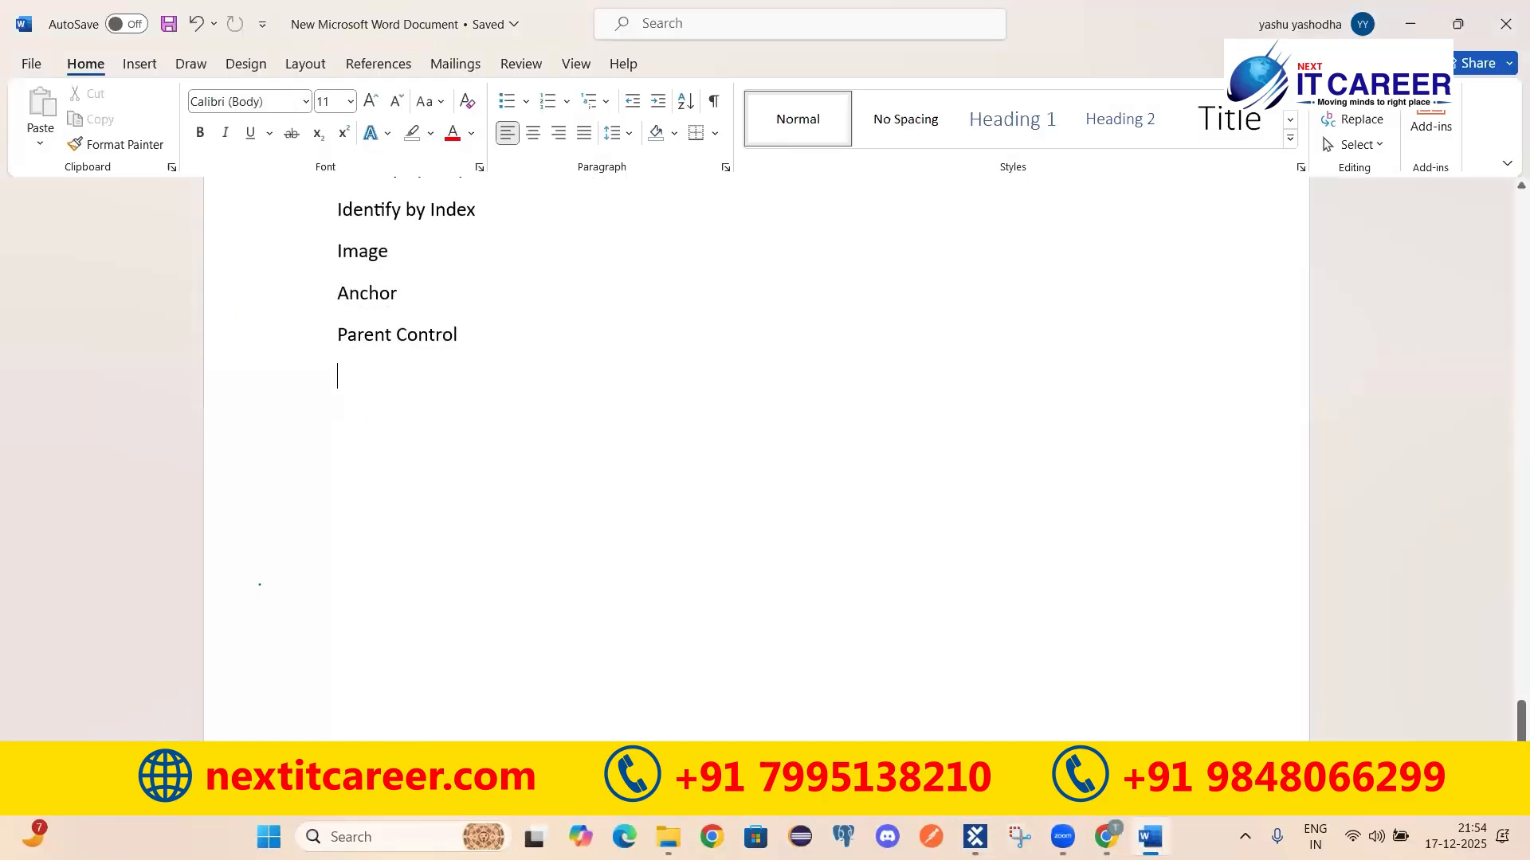
pyautogui.press('Return')
pyautogui.press('Return')
pyautogui.write('Work State')
pyautogui.press('Return')
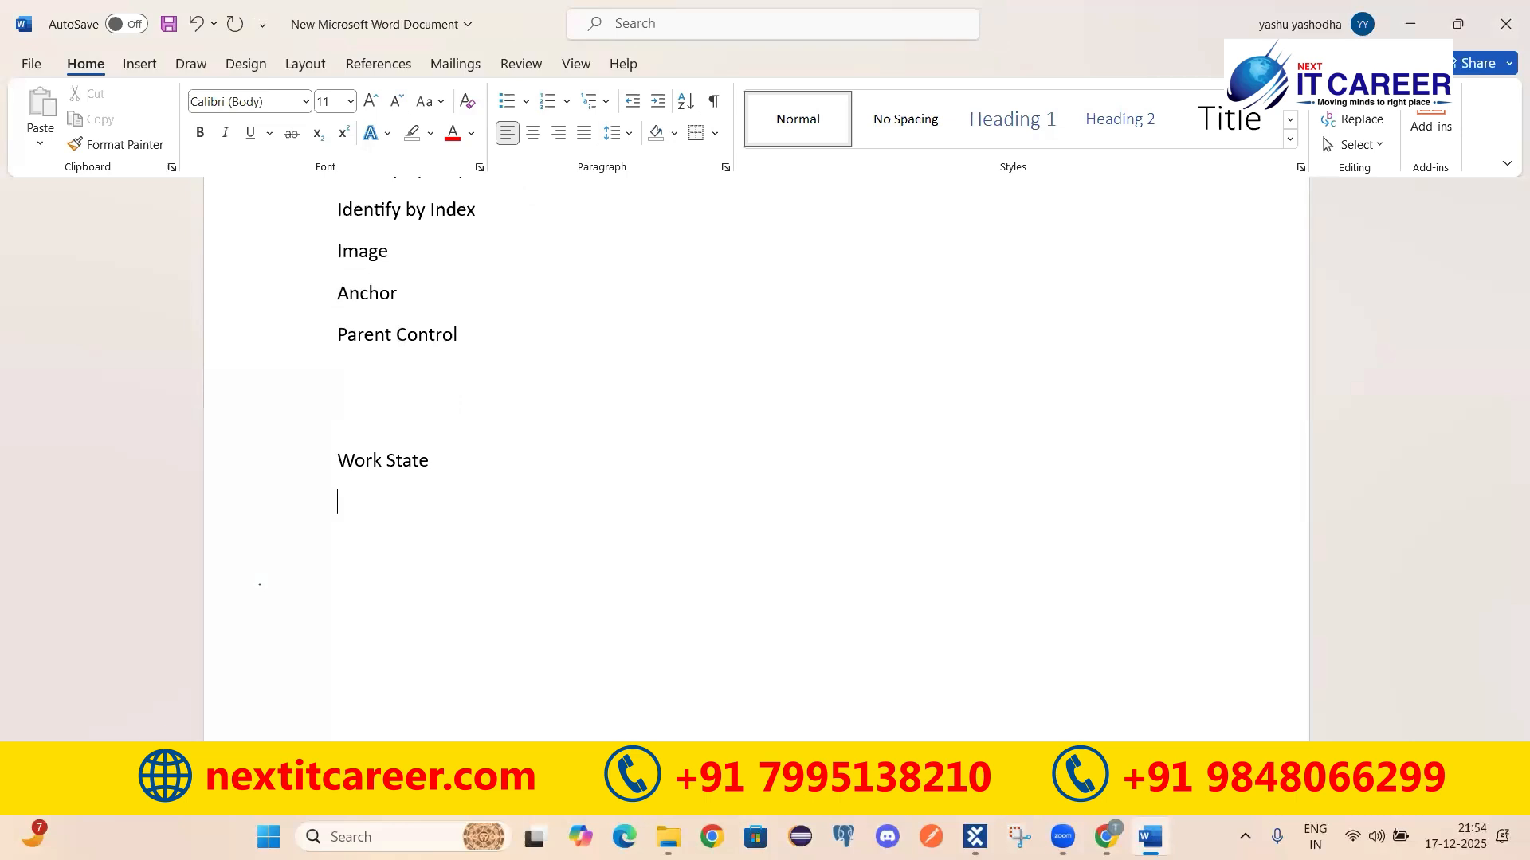
pyautogui.write('PLANNED')
pyautogui.press('Return')
pyautogui.write('IN_WORK')
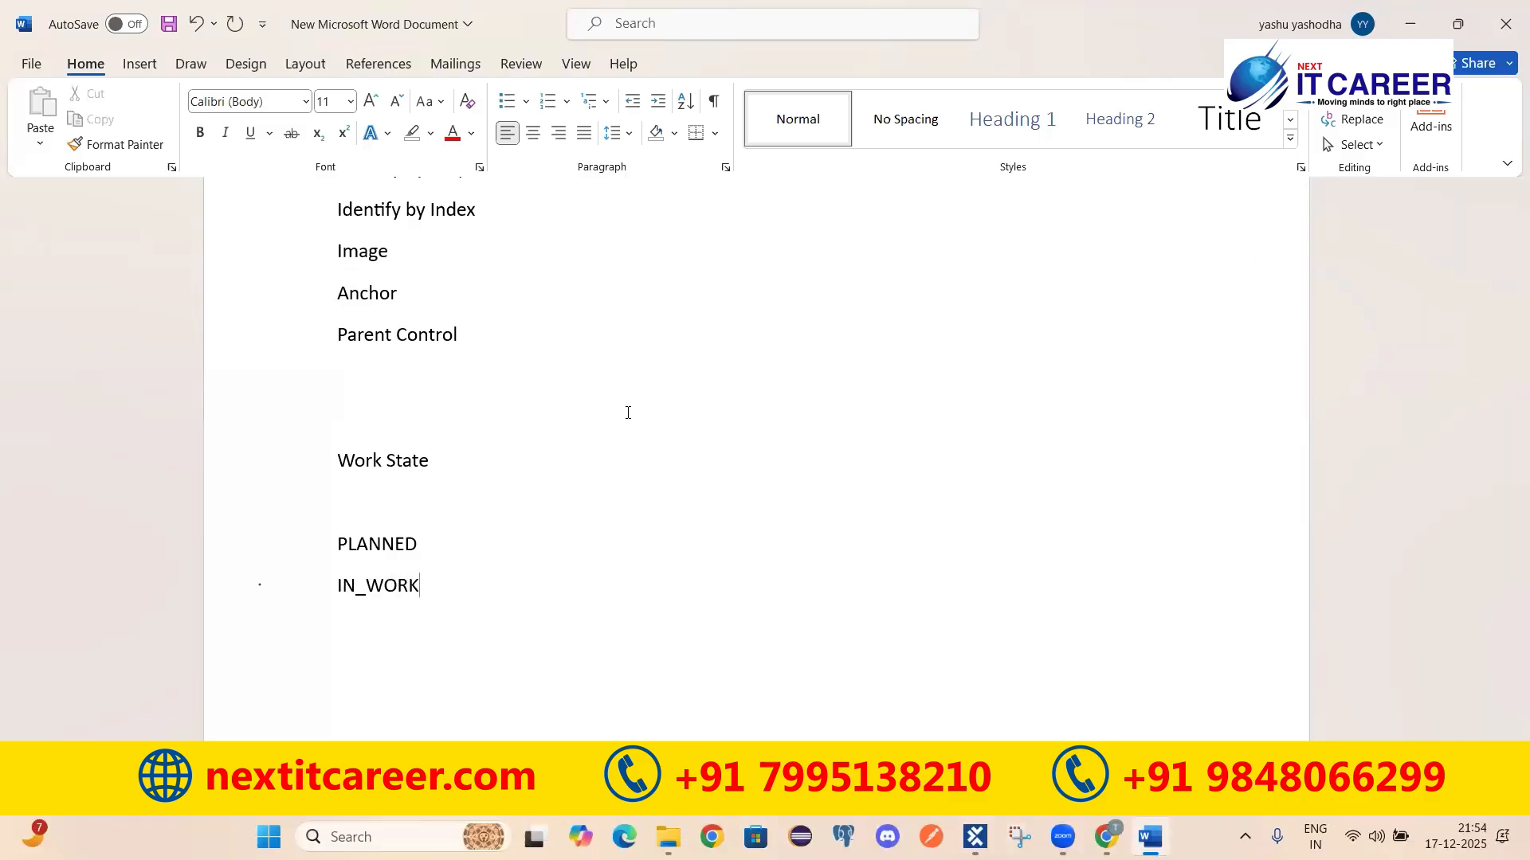
# Switch to Tosca Commander and advance test case TC3's WorkState through IN_WORK to COMPLETED.
pyautogui.hotkey('alt', 'Tab')
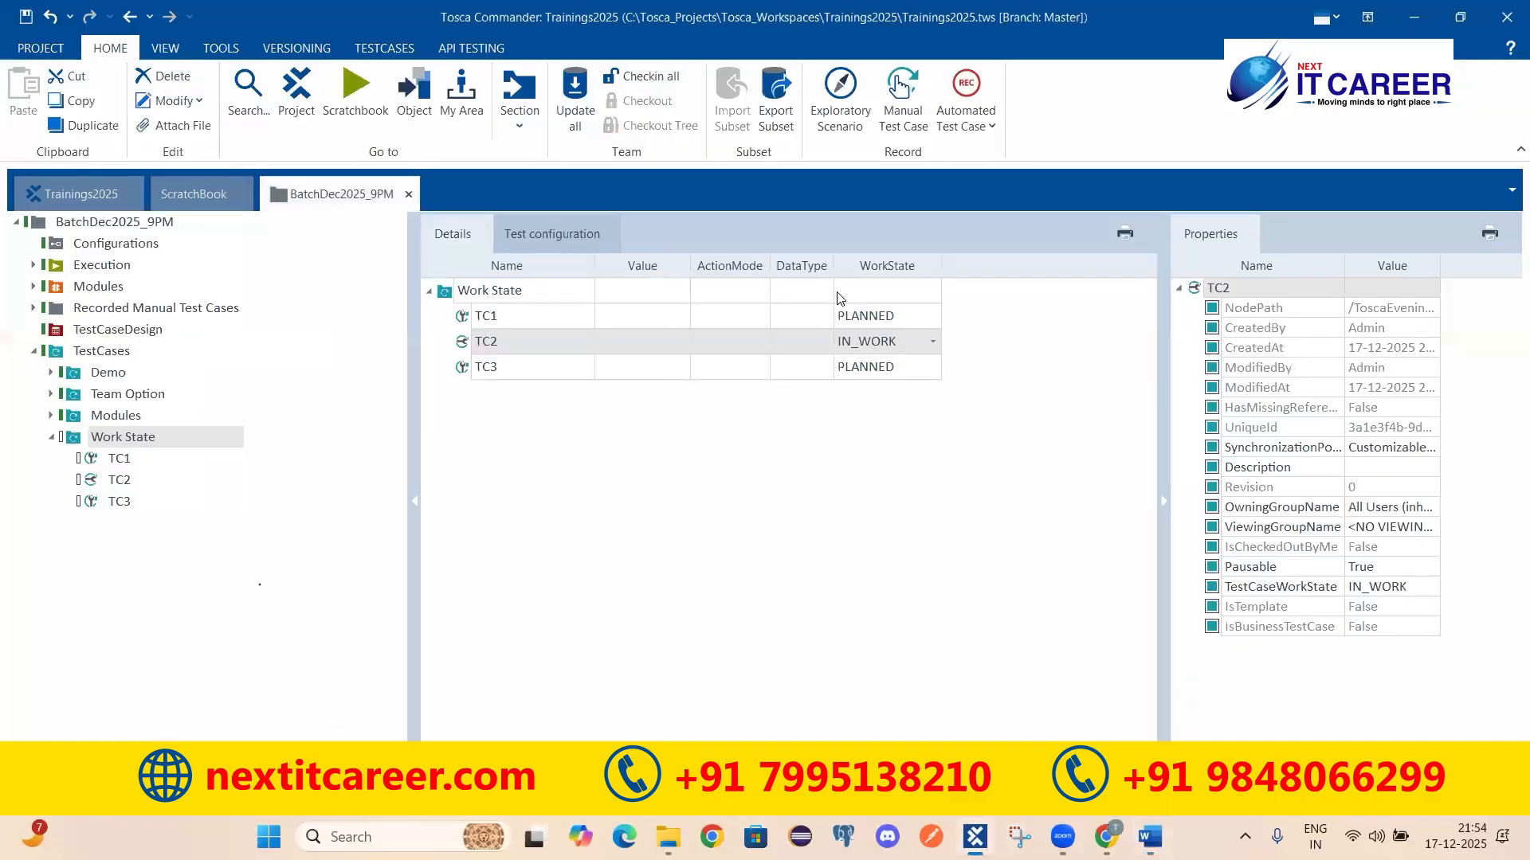
pyautogui.click(858, 348)
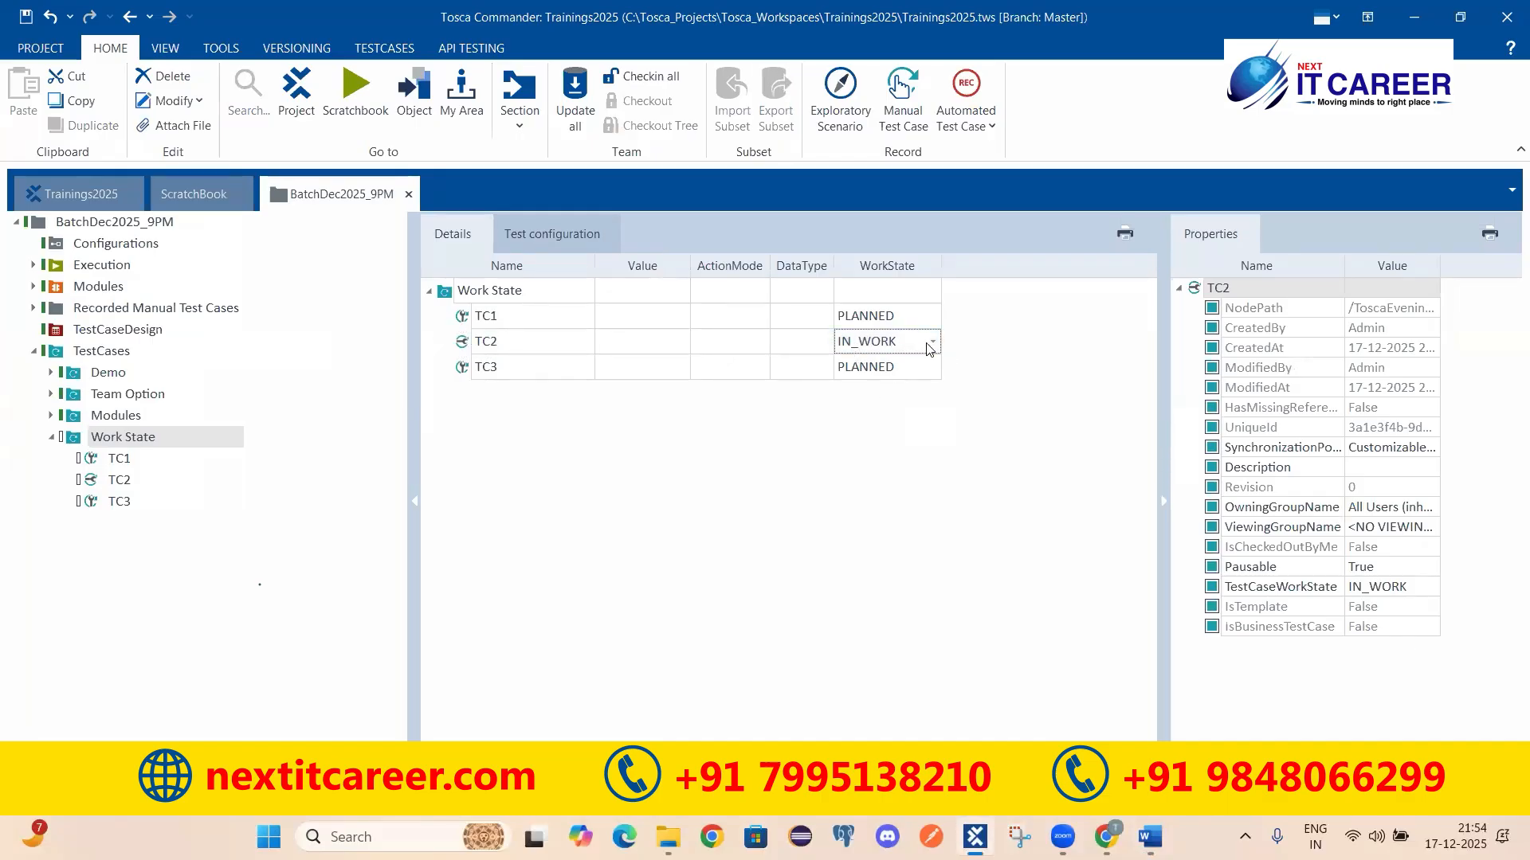
pyautogui.click(470, 342)
pyautogui.click(500, 372)
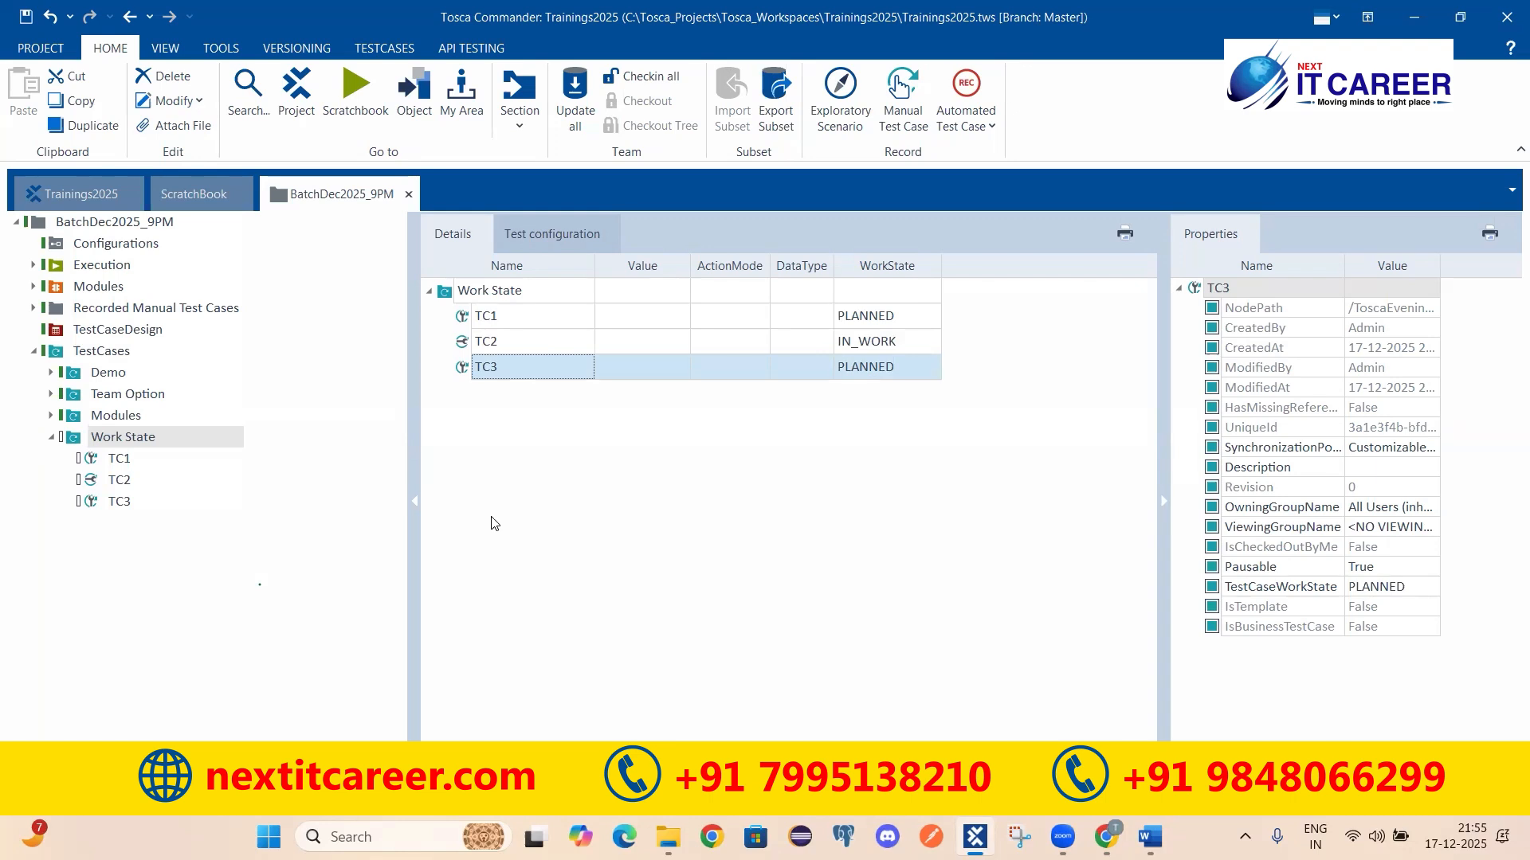
pyautogui.click(885, 371)
pyautogui.click(932, 367)
pyautogui.click(891, 412)
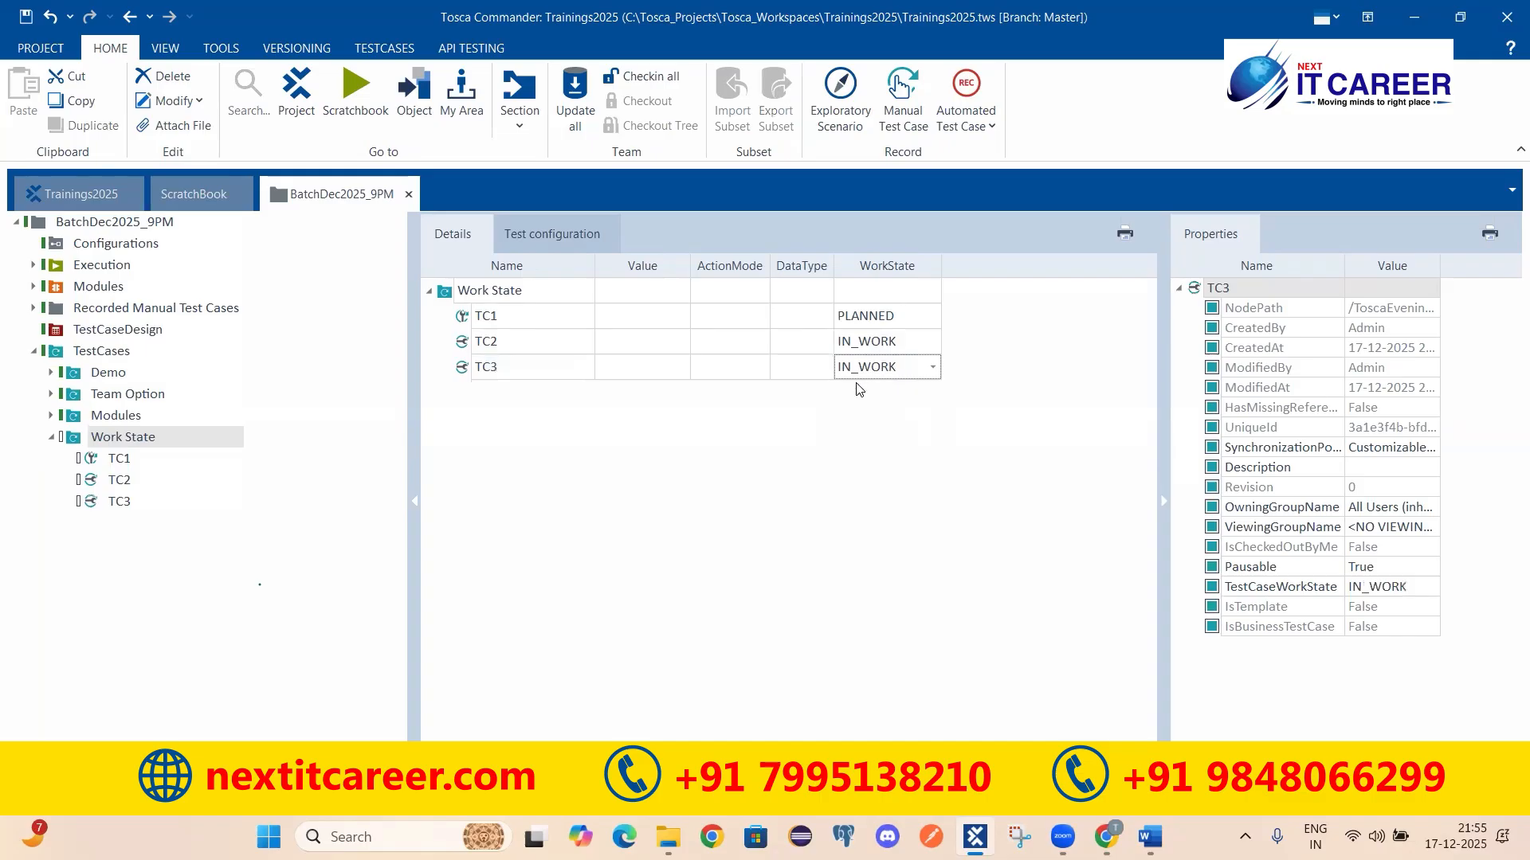
pyautogui.click(930, 368)
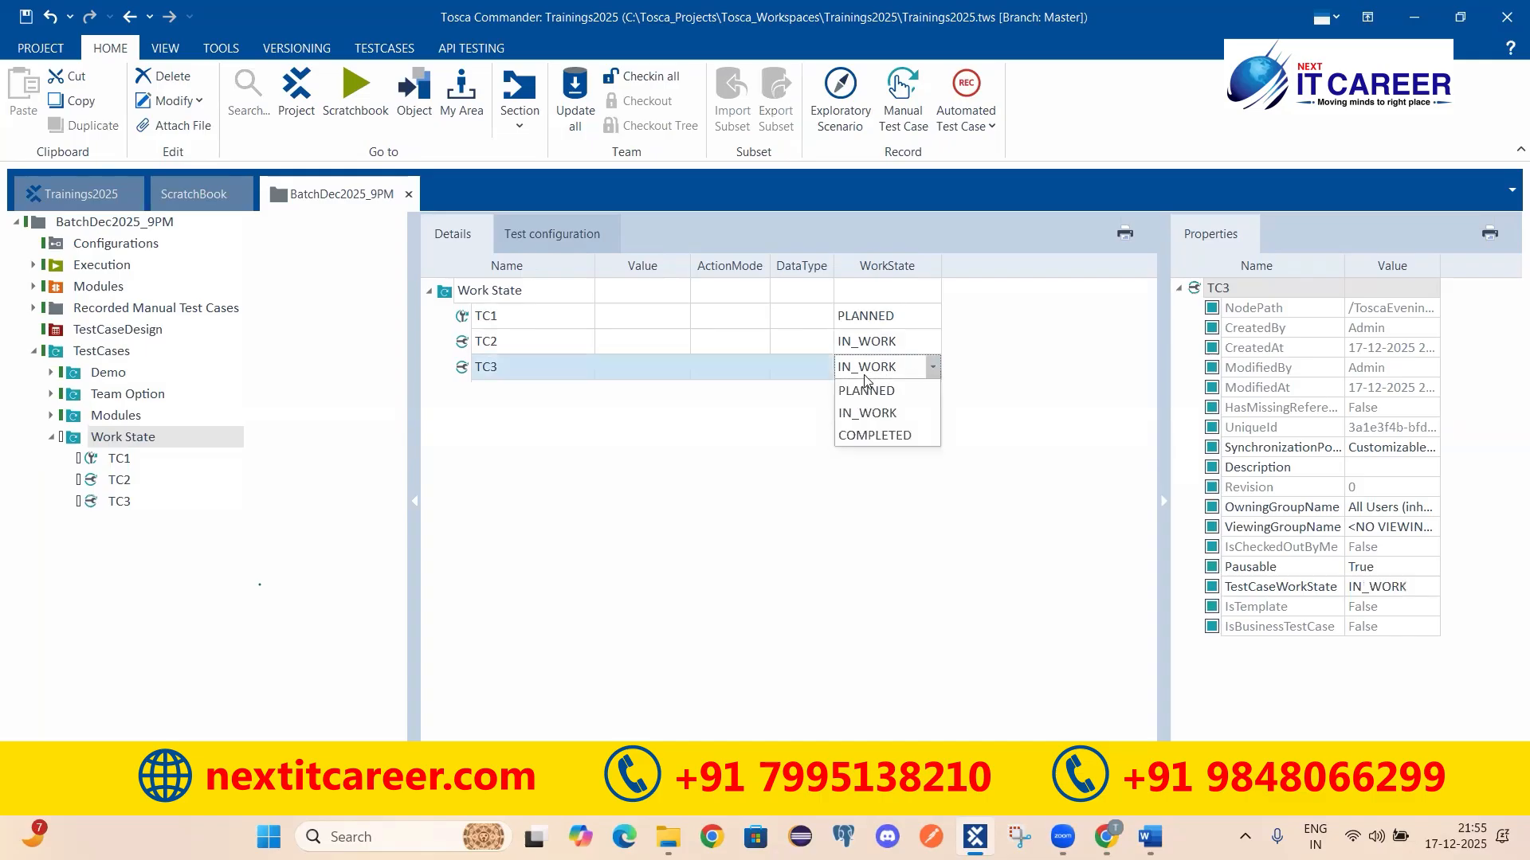
pyautogui.click(867, 436)
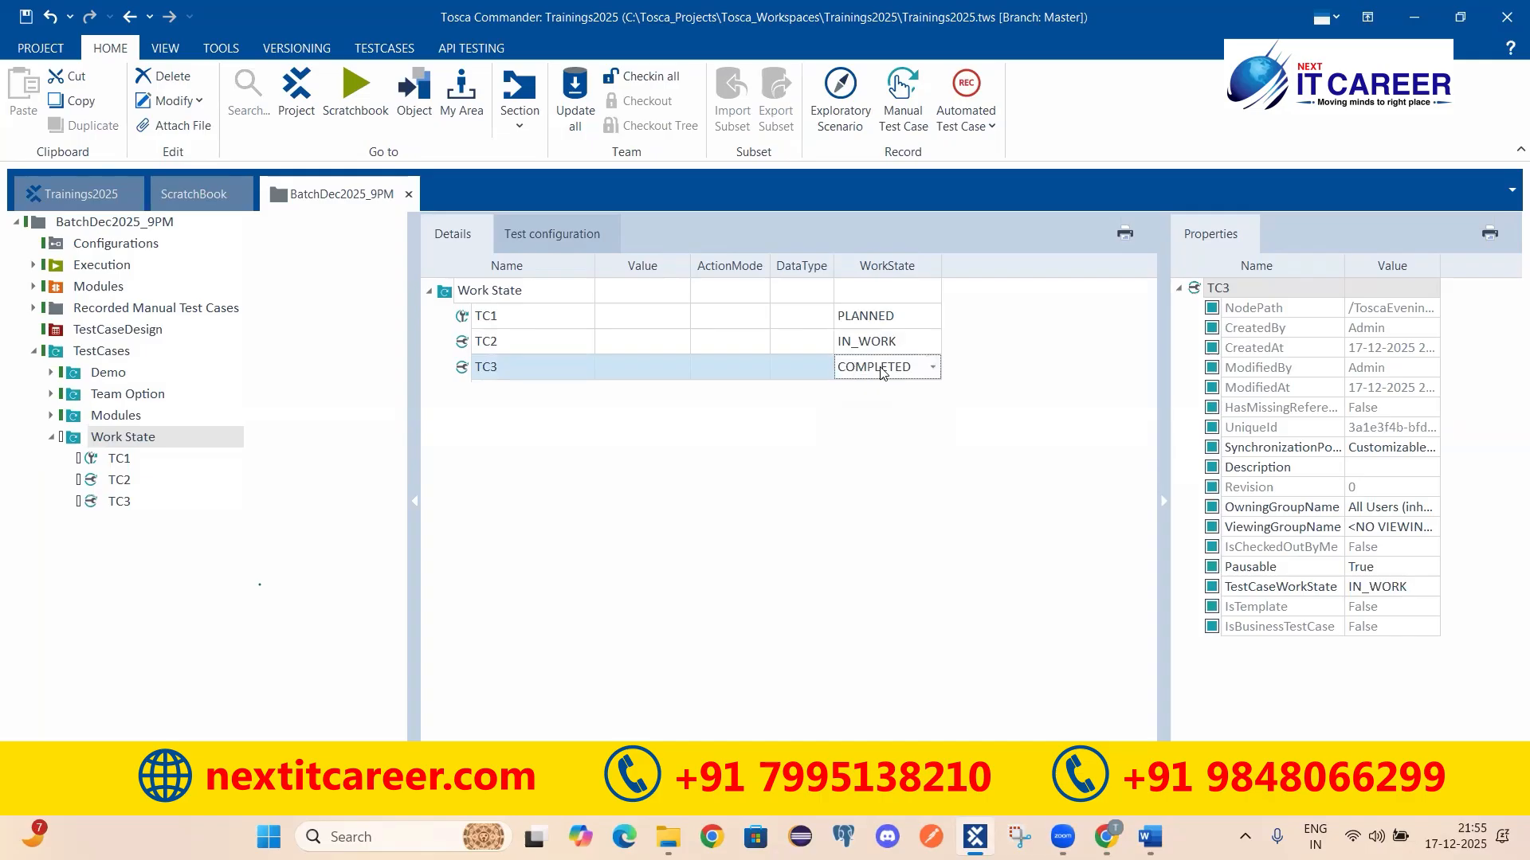
pyautogui.click(865, 434)
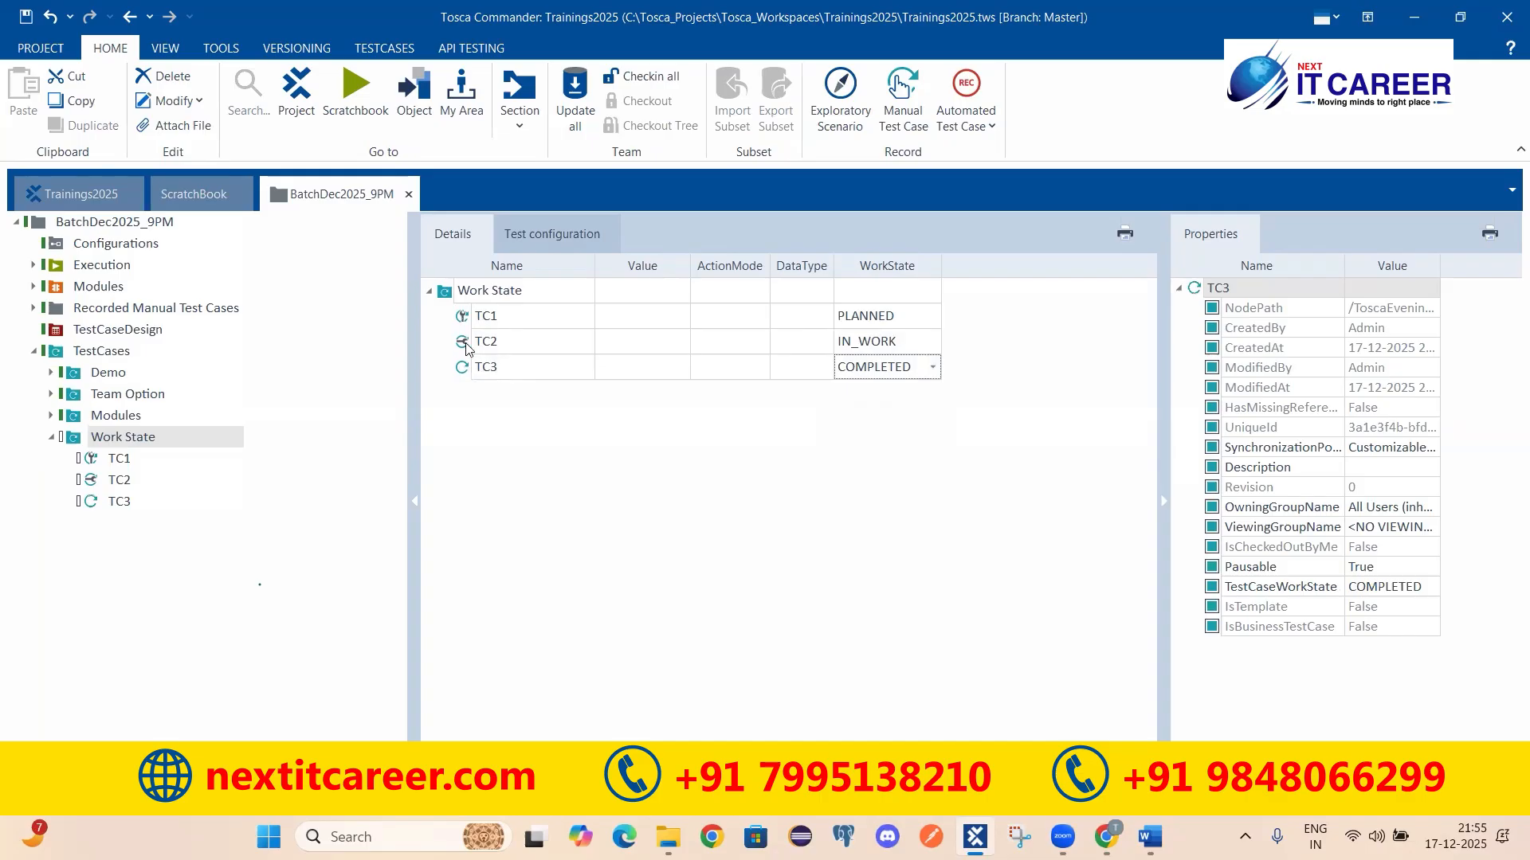
# Switch to the Word notes, add COMPLETED on a new line below IN_WORK, and save the document.
pyautogui.click(1149, 837)
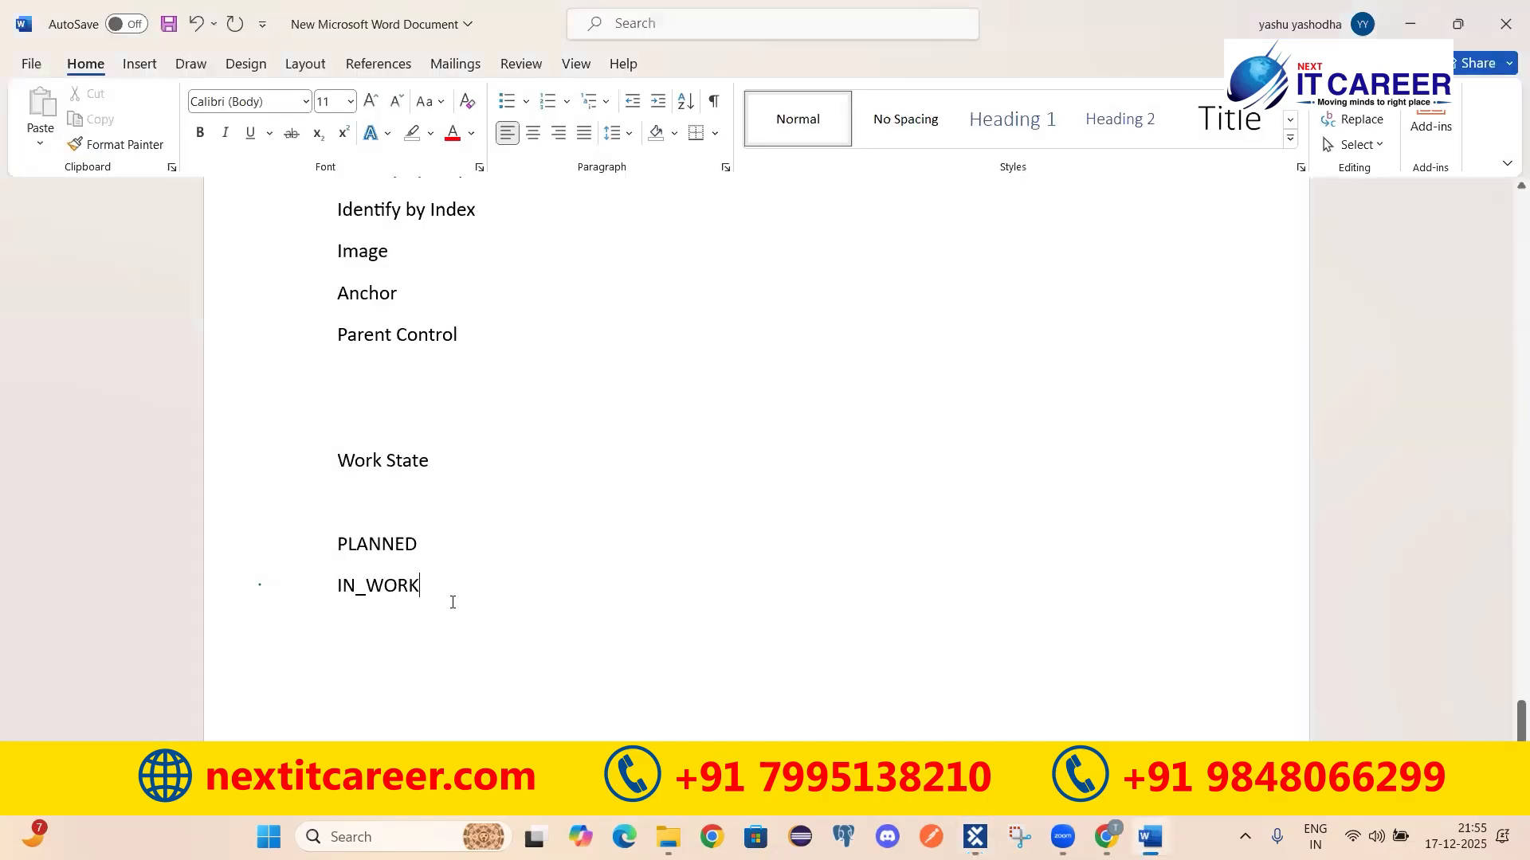
pyautogui.press('Return')
pyautogui.write('COMPLETED')
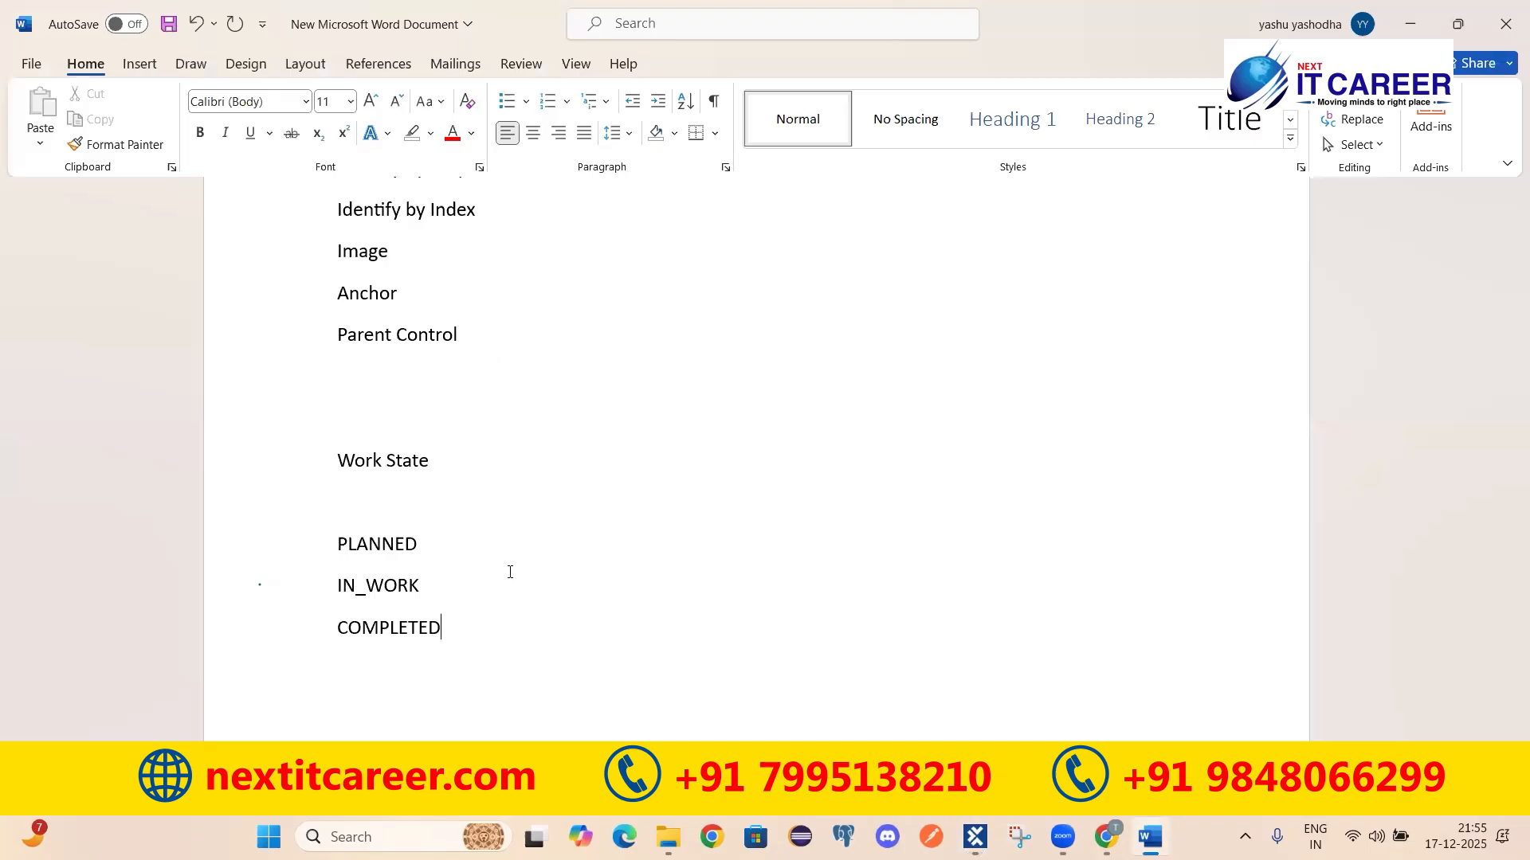
pyautogui.hotkey('ctrl', 's')
# Make the Work State heading in the notes bold and save the document.
pyautogui.click(309, 460)
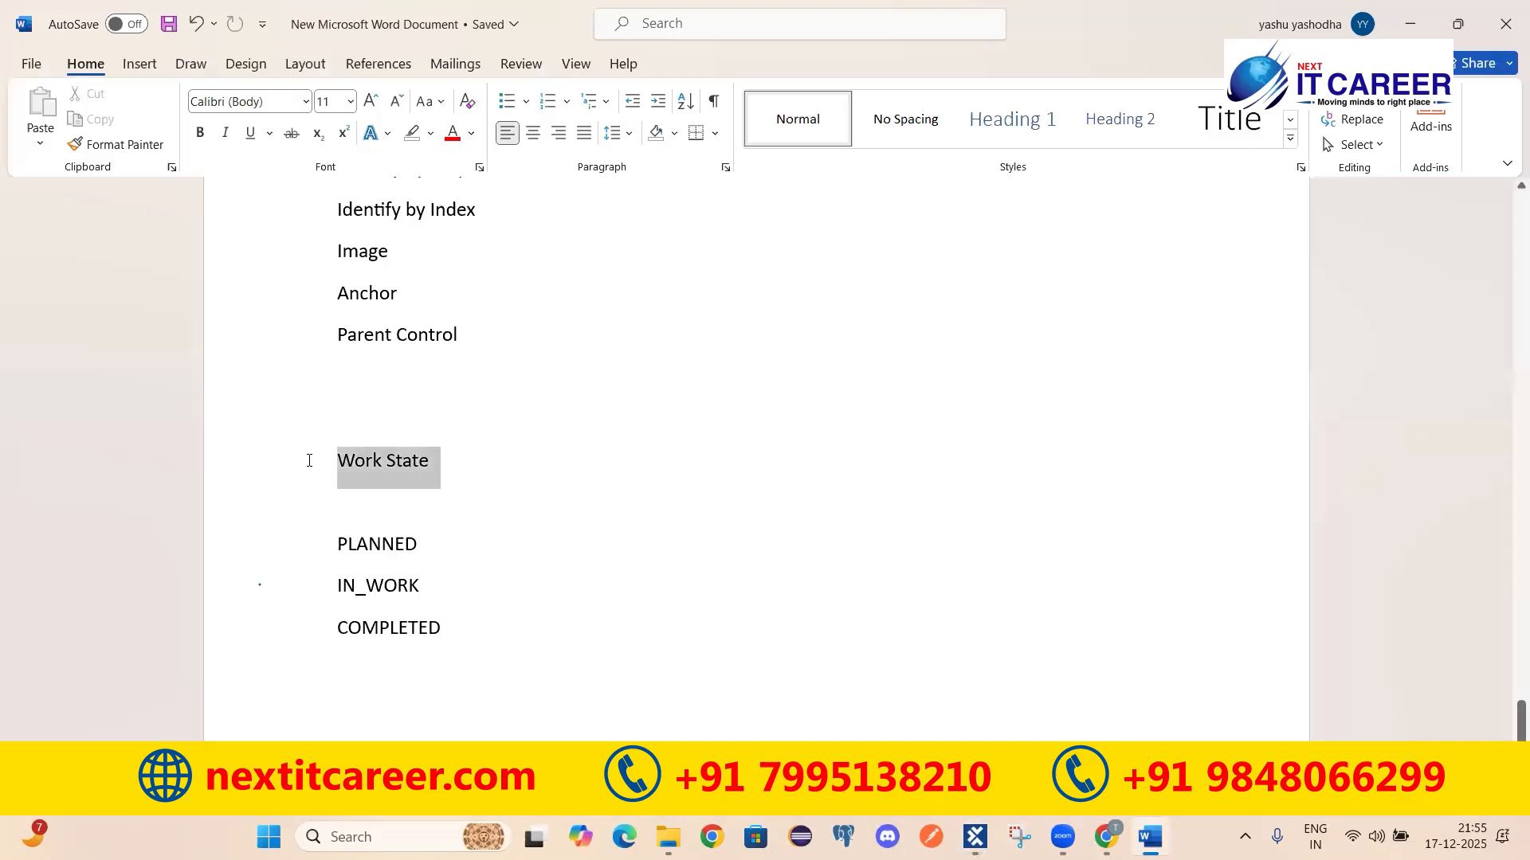
pyautogui.hotkey('ctrl', 'b')
pyautogui.click(453, 545)
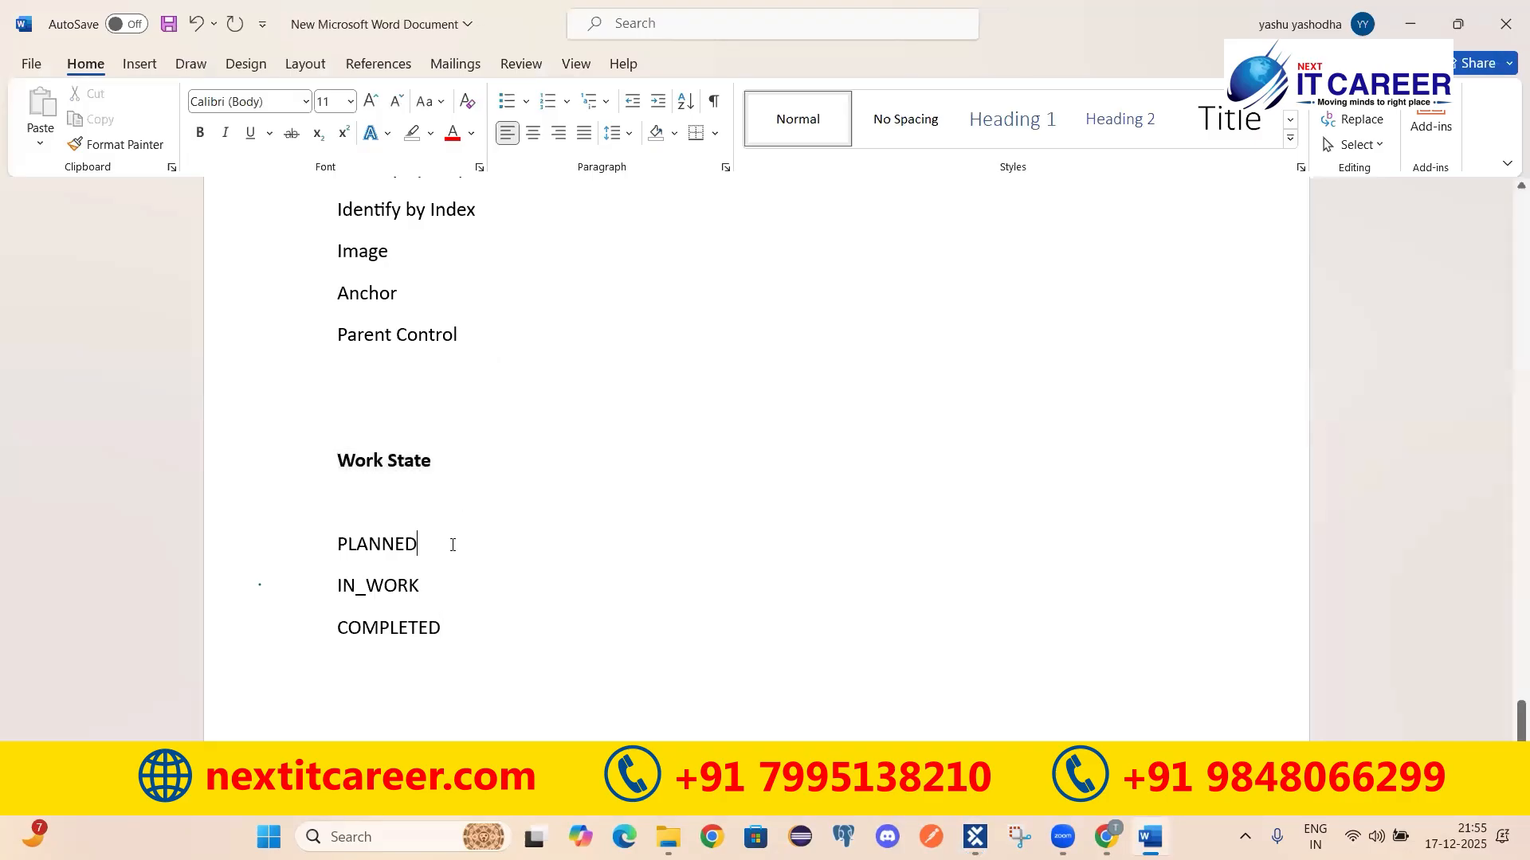
pyautogui.hotkey('ctrl', 's')
# Review the work states of TC1, TC2 and TC3 in Tosca Commander against the Work State list in the Word notes.
pyautogui.hotkey('alt', 'Tab')
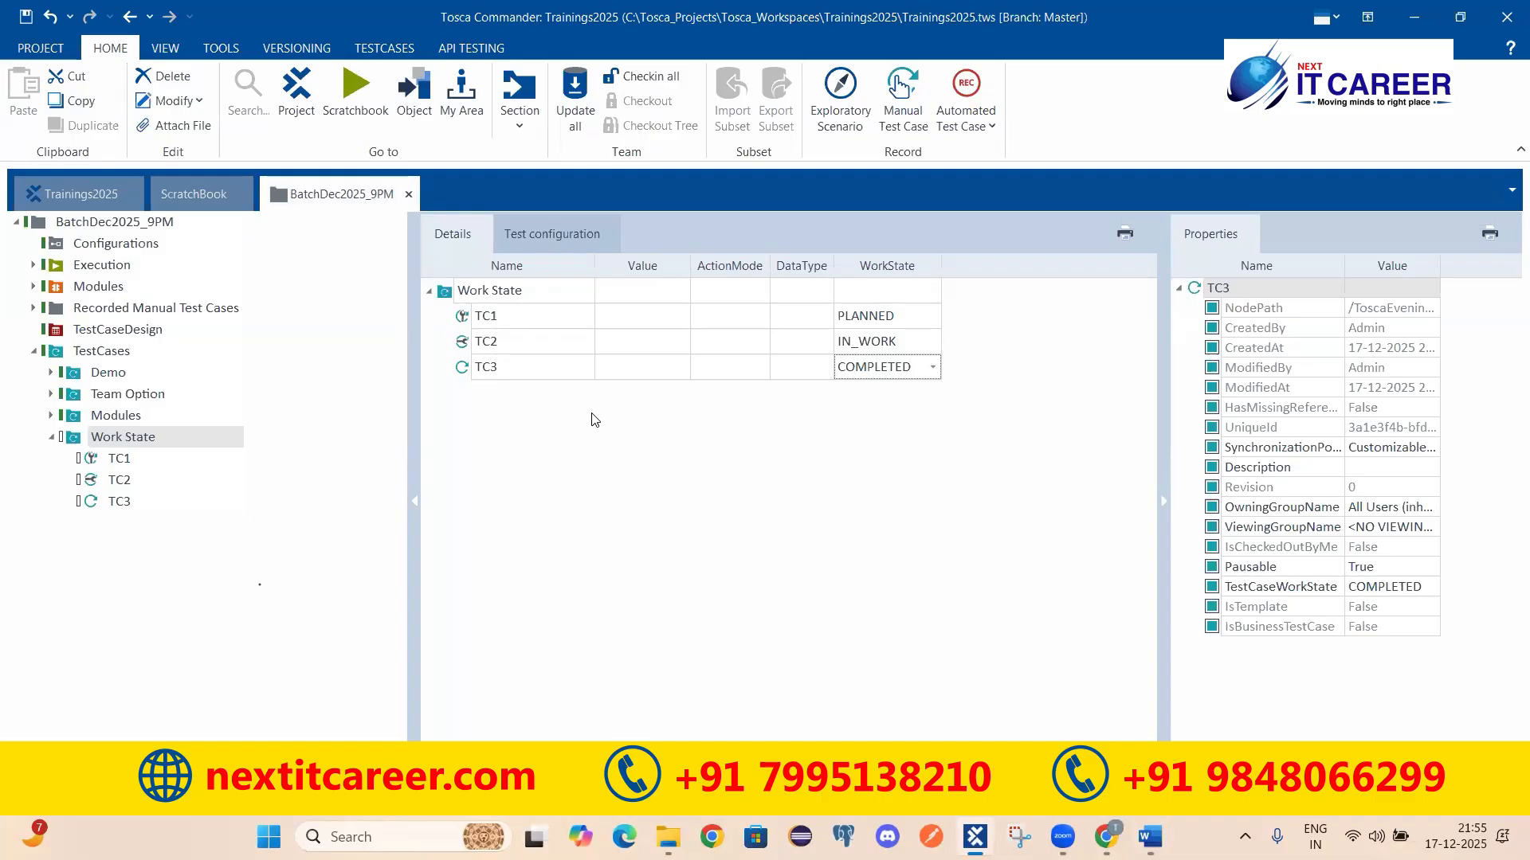
pyautogui.click(482, 315)
pyautogui.click(485, 343)
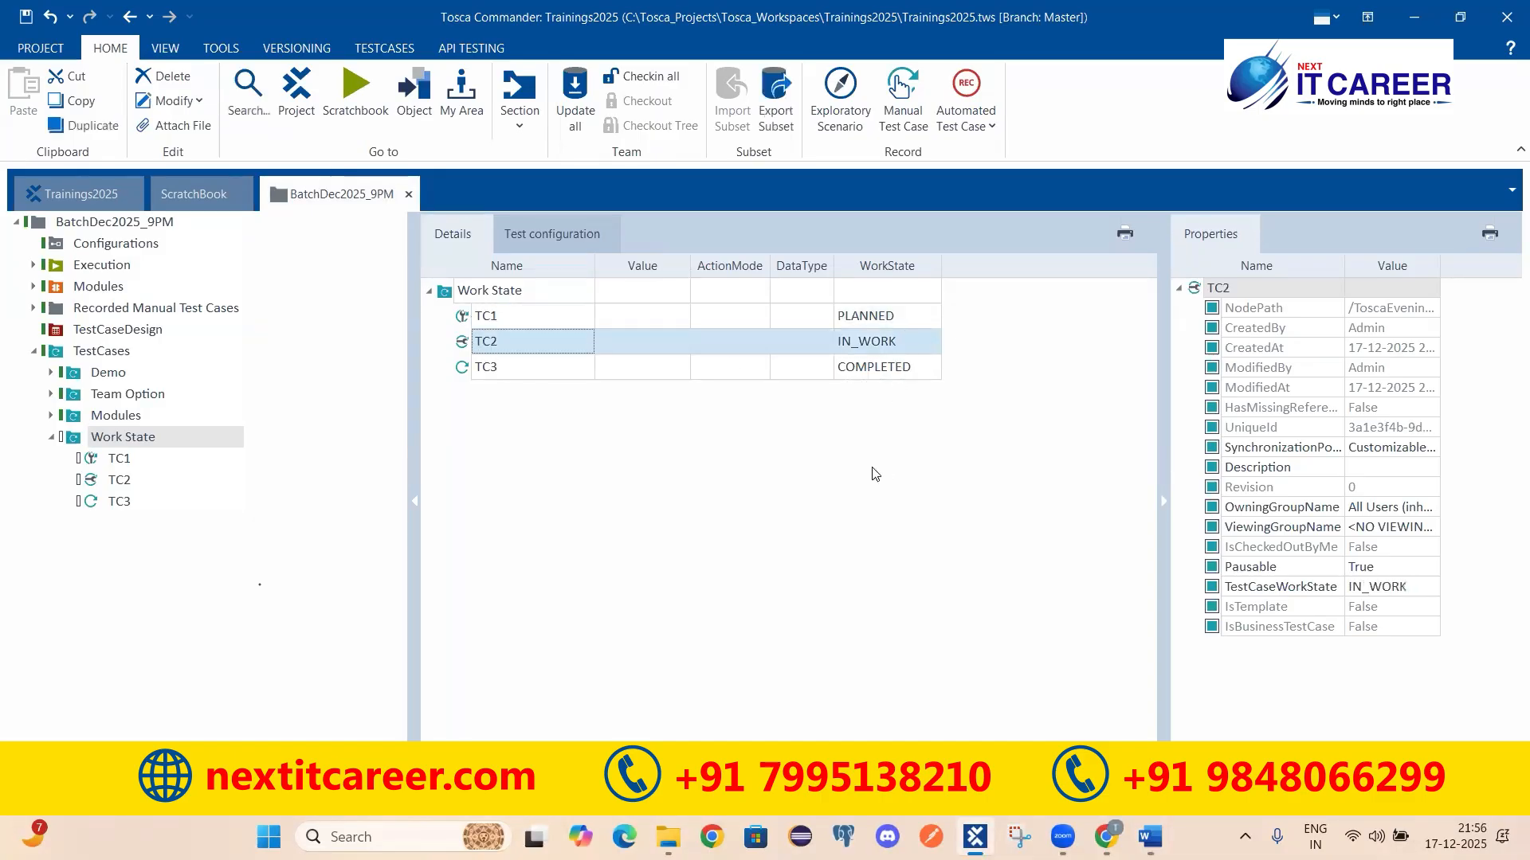
pyautogui.click(504, 368)
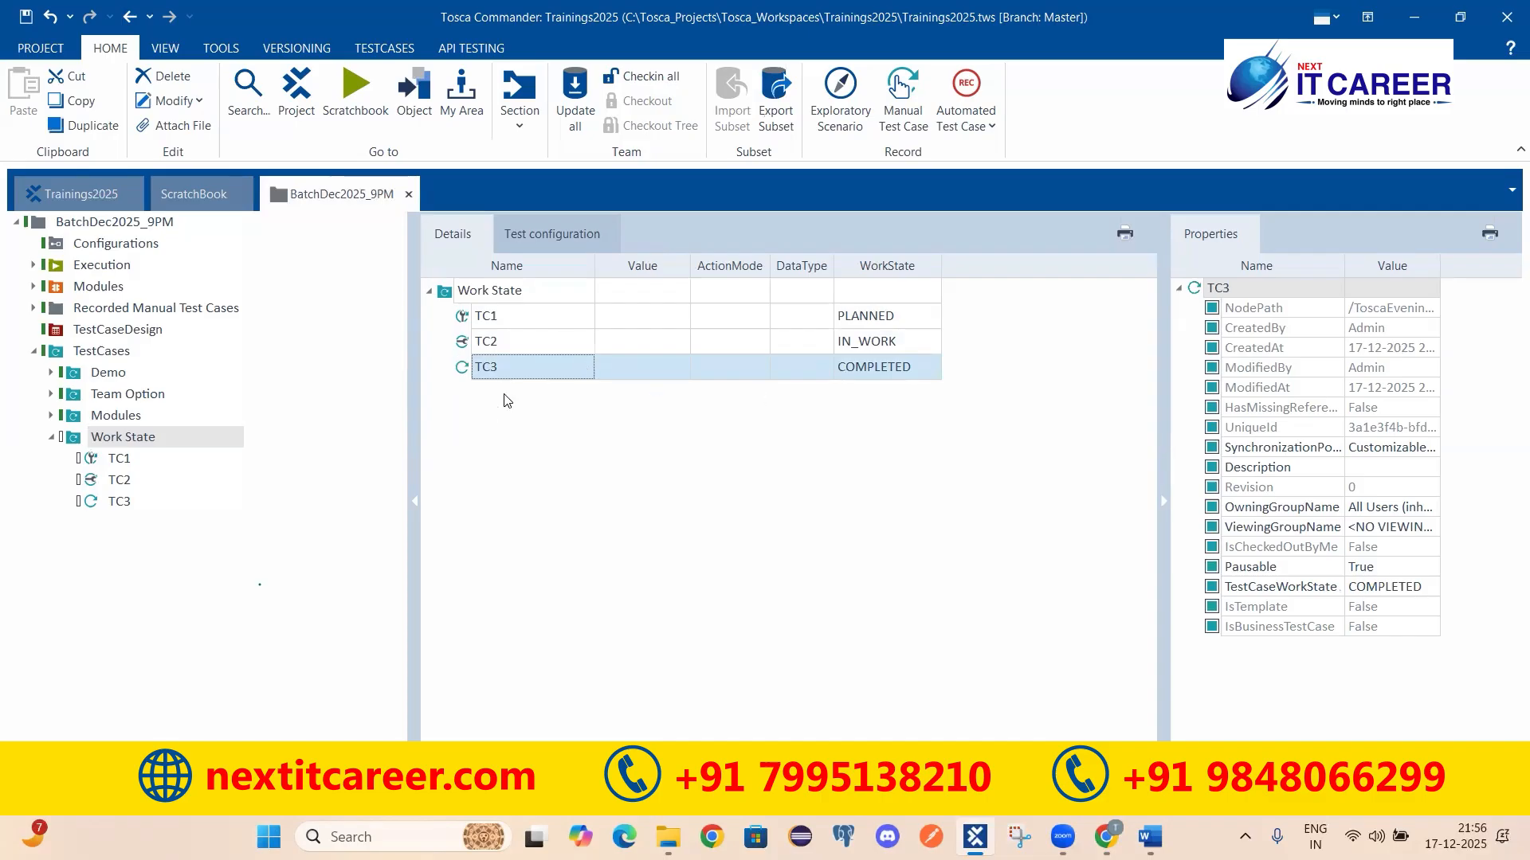
pyautogui.click(1150, 837)
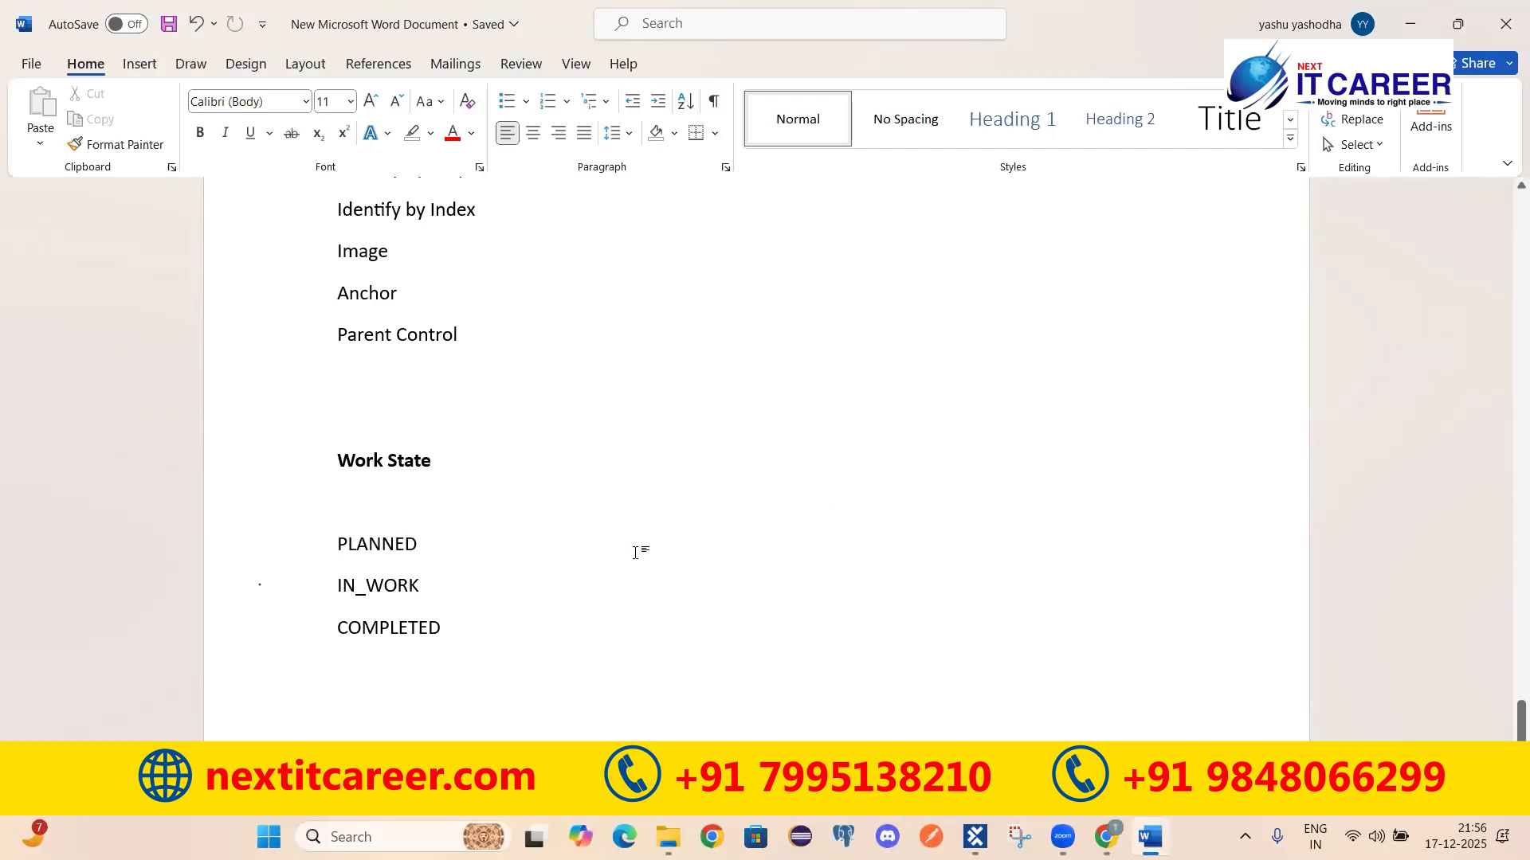
pyautogui.moveTo(406, 642); pyautogui.dragTo(355, 464)
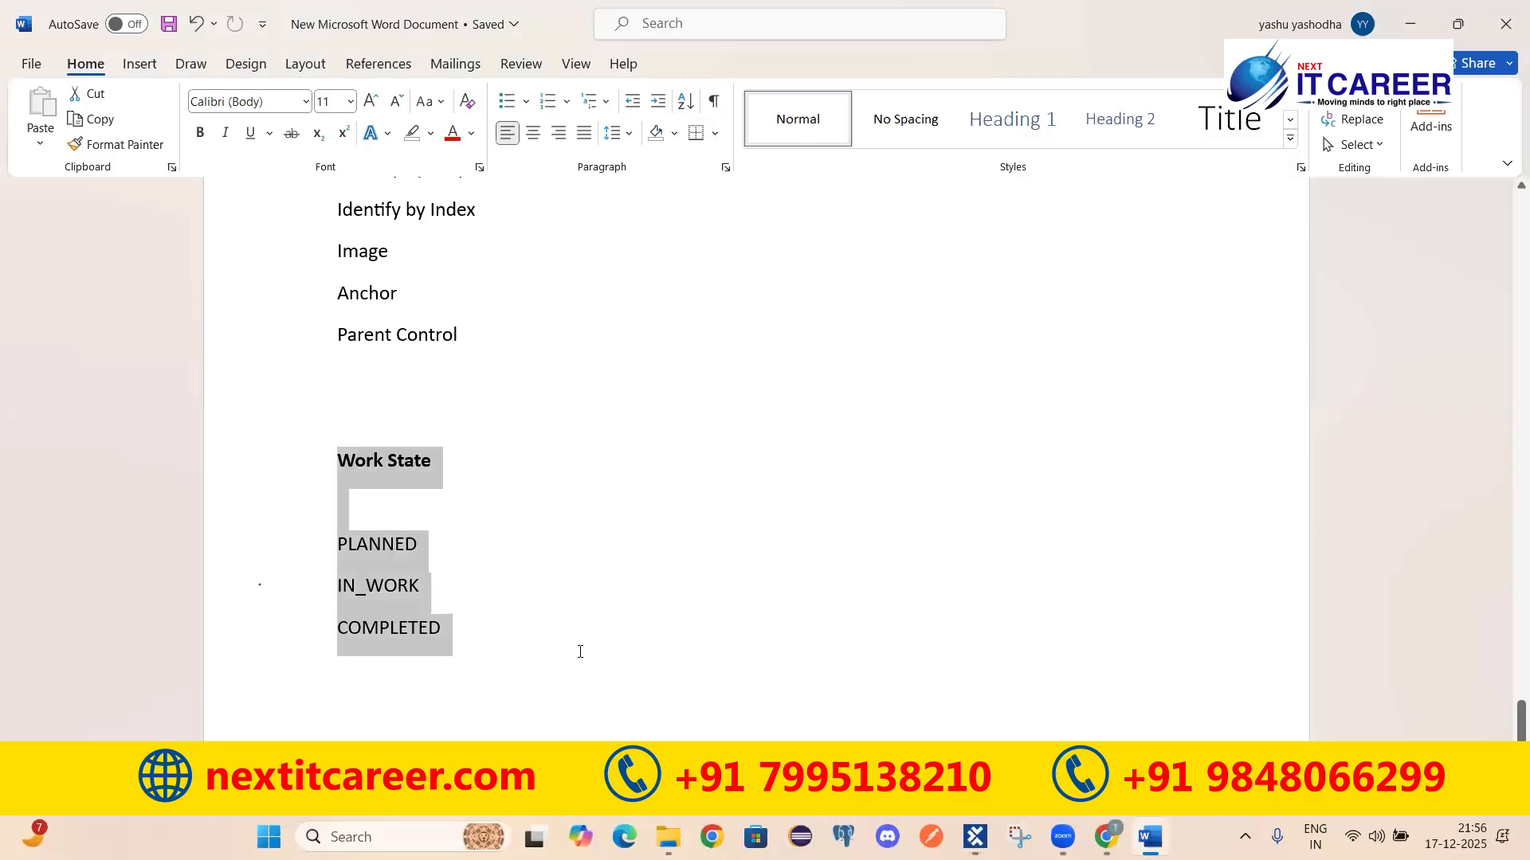
pyautogui.hotkey('alt', 'Tab')
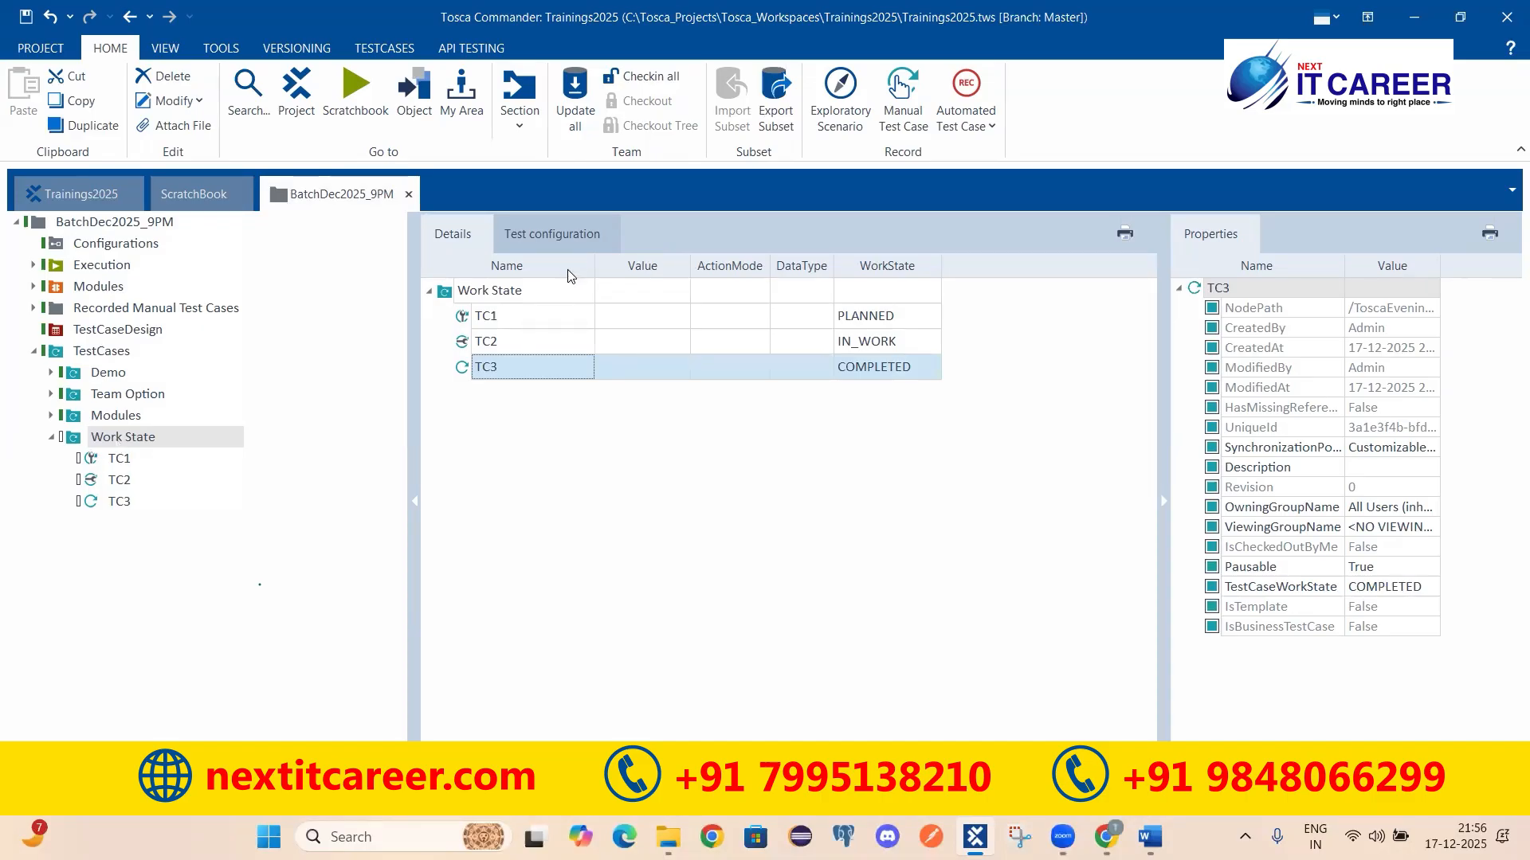
pyautogui.click(653, 124)
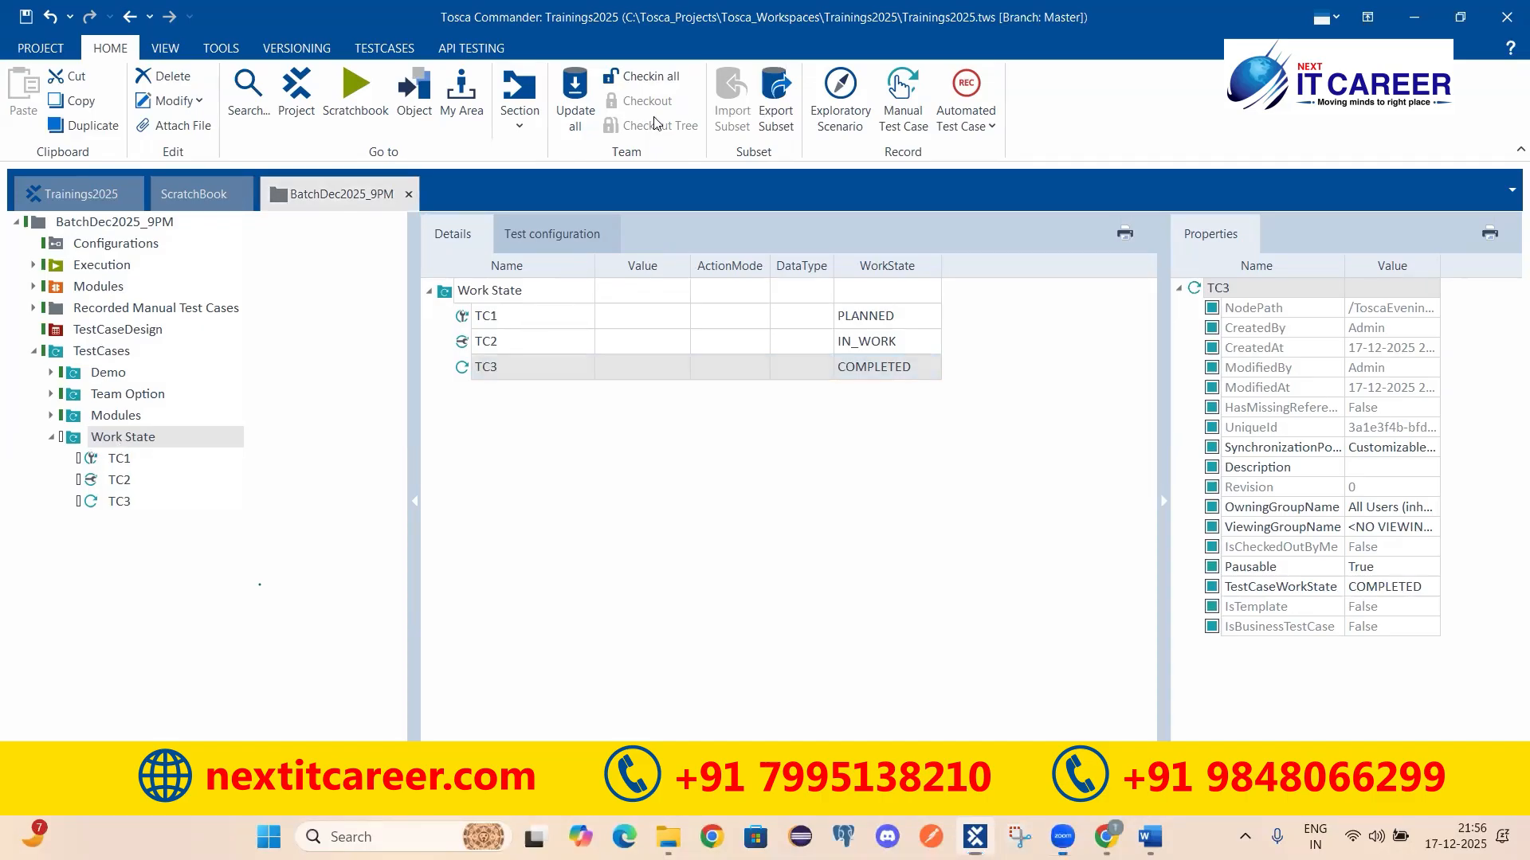
# Expand the Modules folder of BatchDec2025_9PM and collapse the Work State test case folder.
pyautogui.click(32, 286)
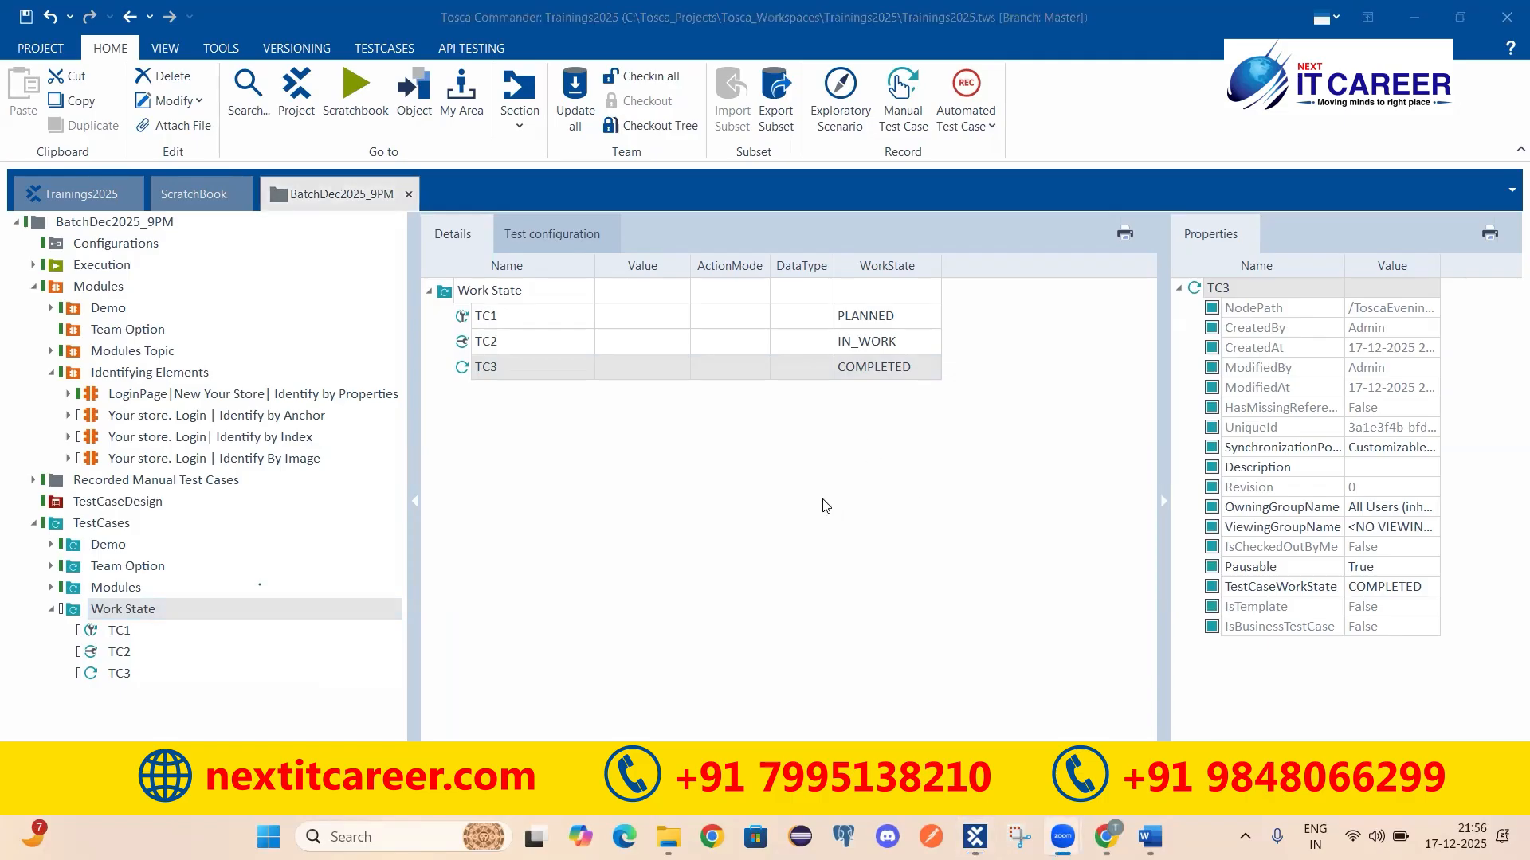
pyautogui.click(51, 610)
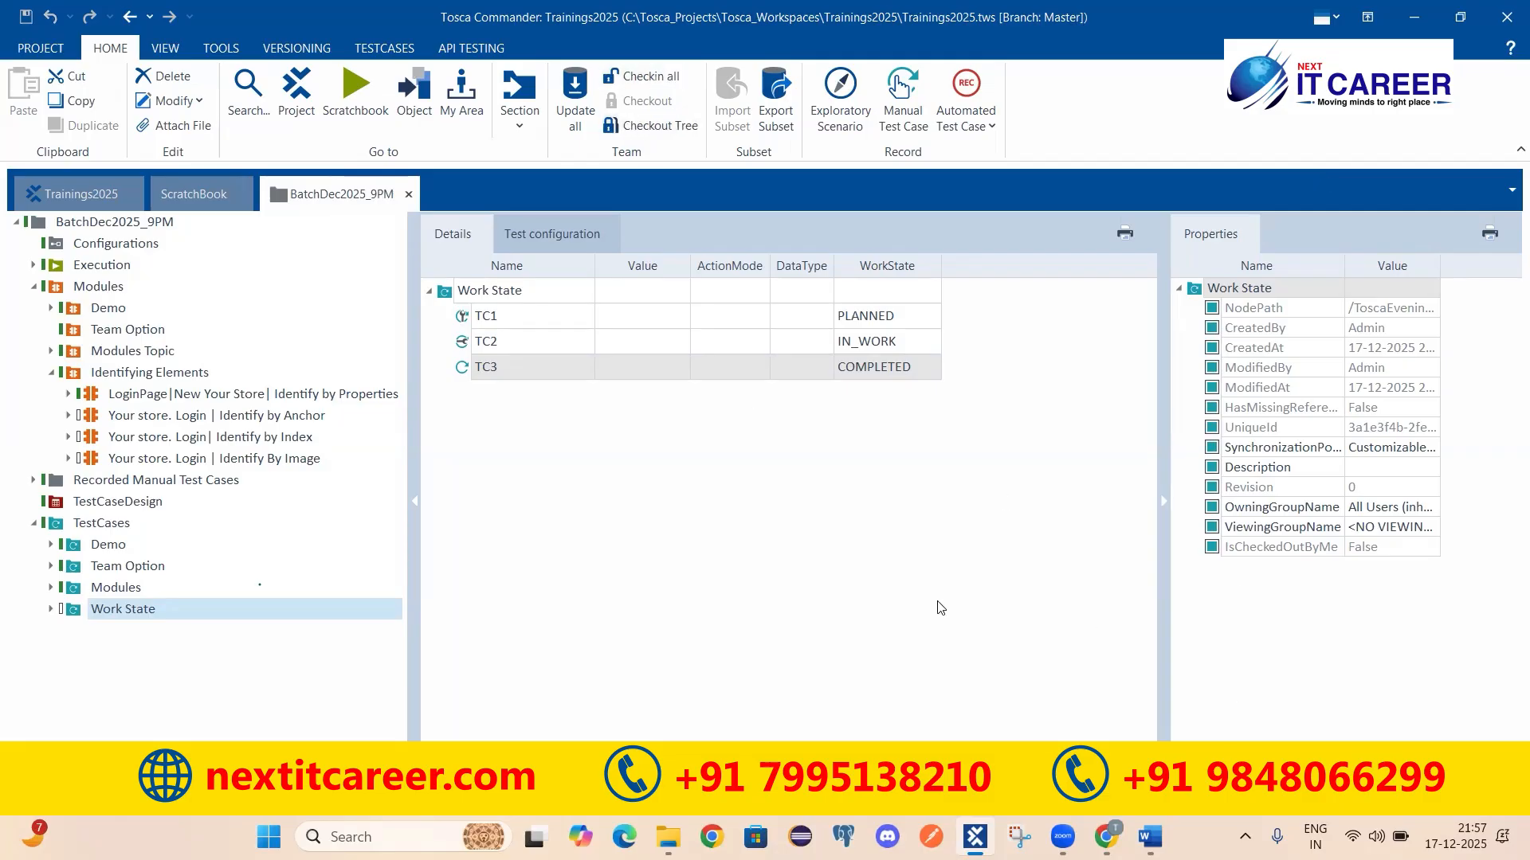
pyautogui.hotkey('alt', 'Tab')
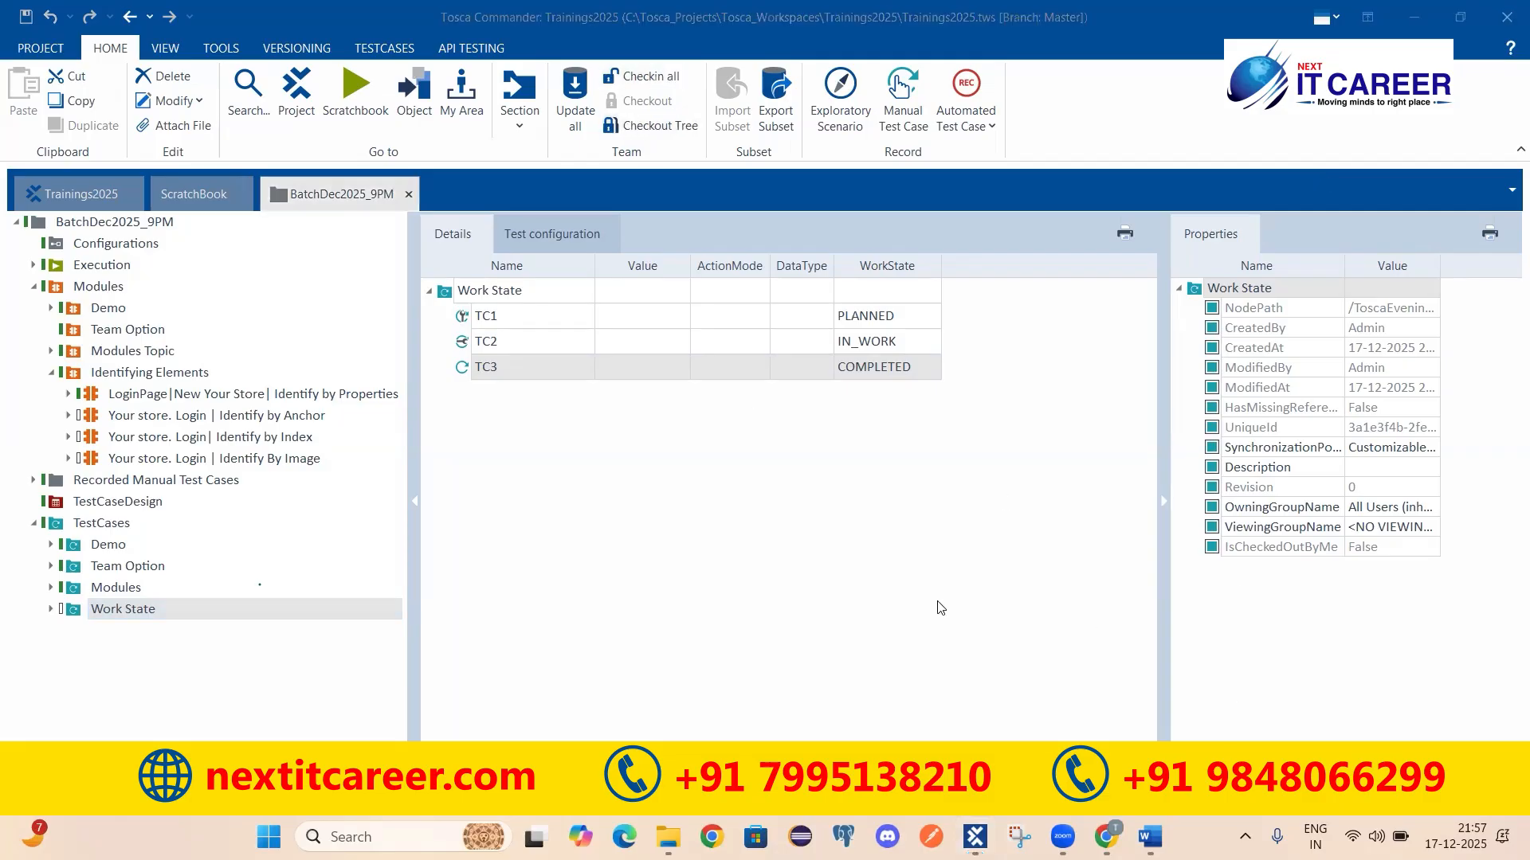
# Examine the identifying properties of Welcome Text, Returning Customer and Email - Label in the Identify by Properties module against the login page in Chrome.
pyautogui.click(180, 396)
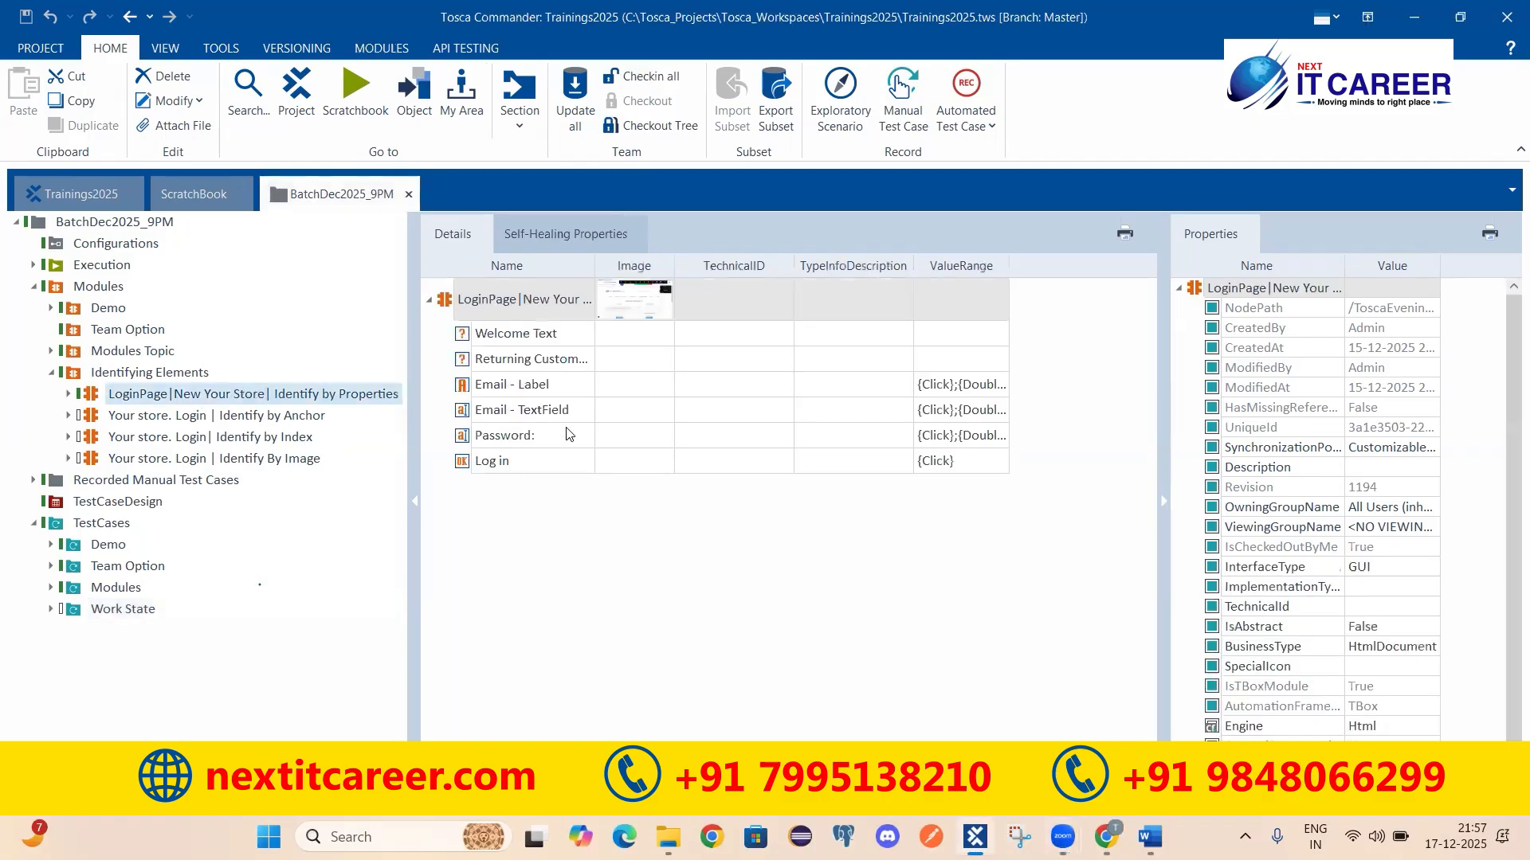
pyautogui.click(516, 335)
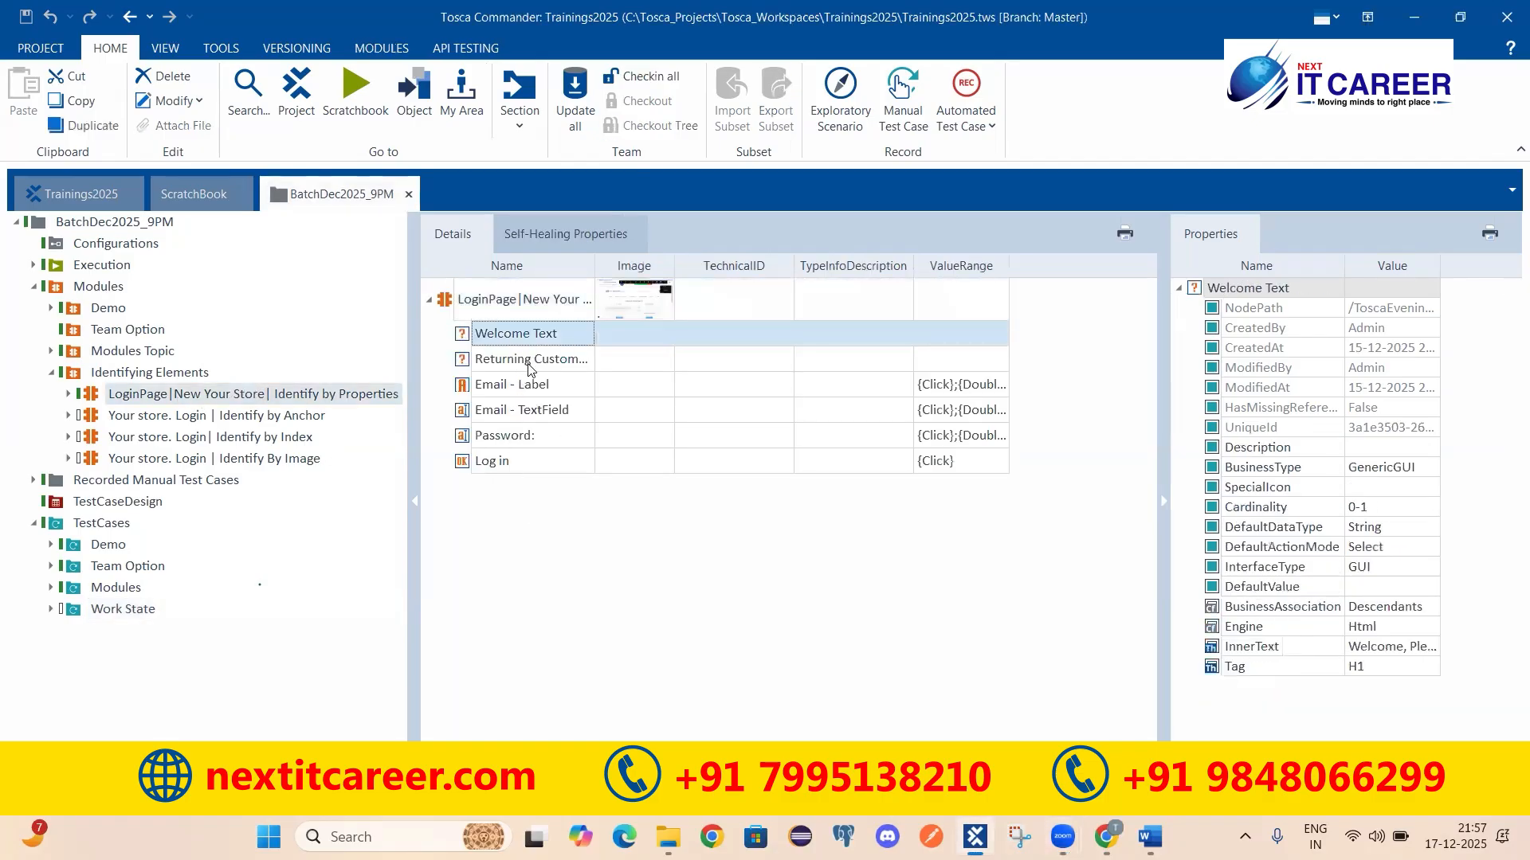
pyautogui.click(530, 361)
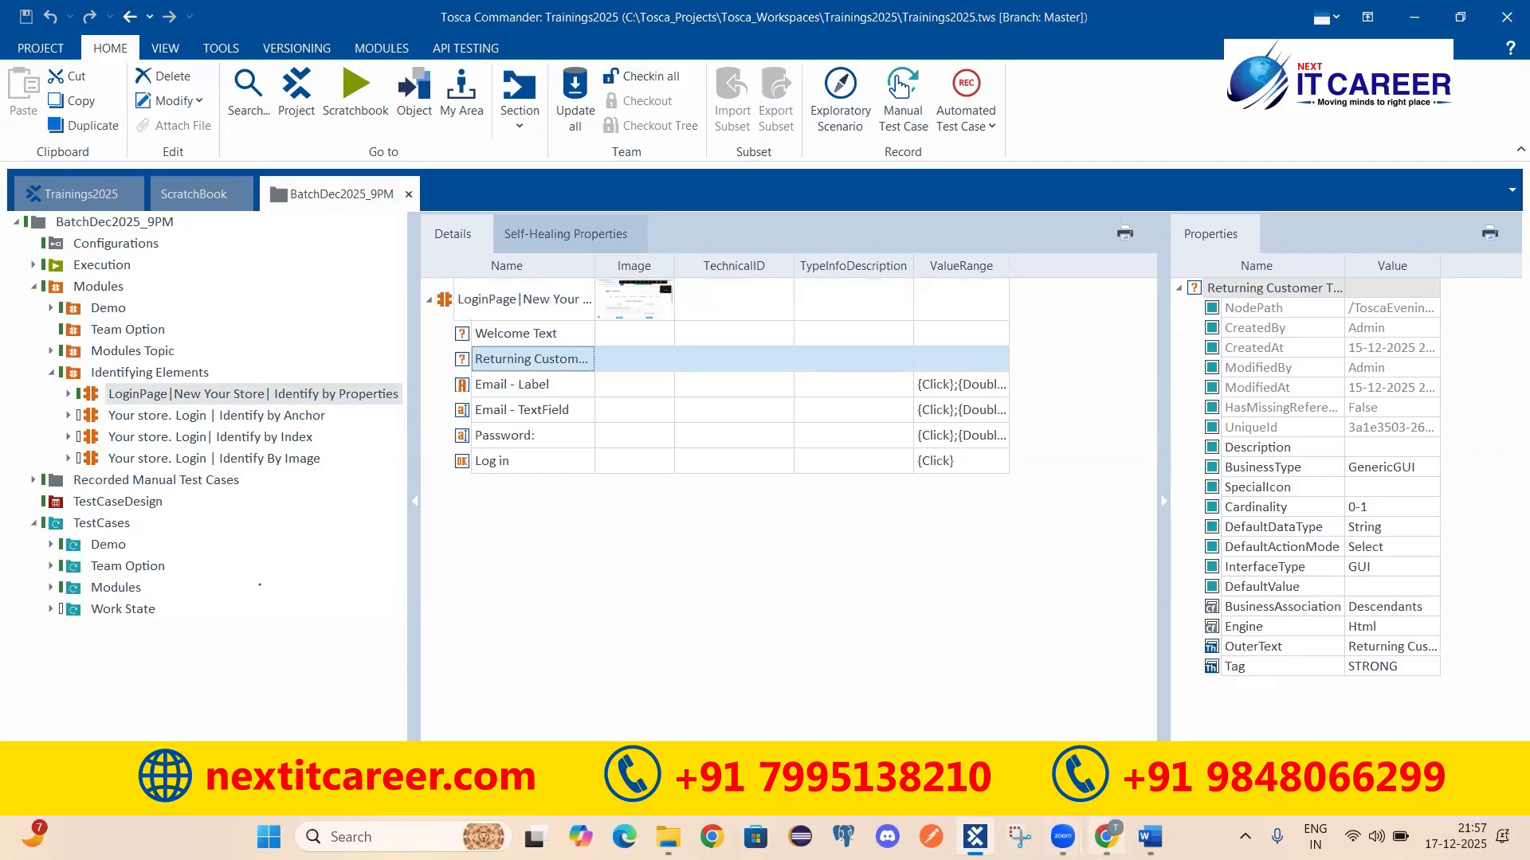
pyautogui.click(1106, 836)
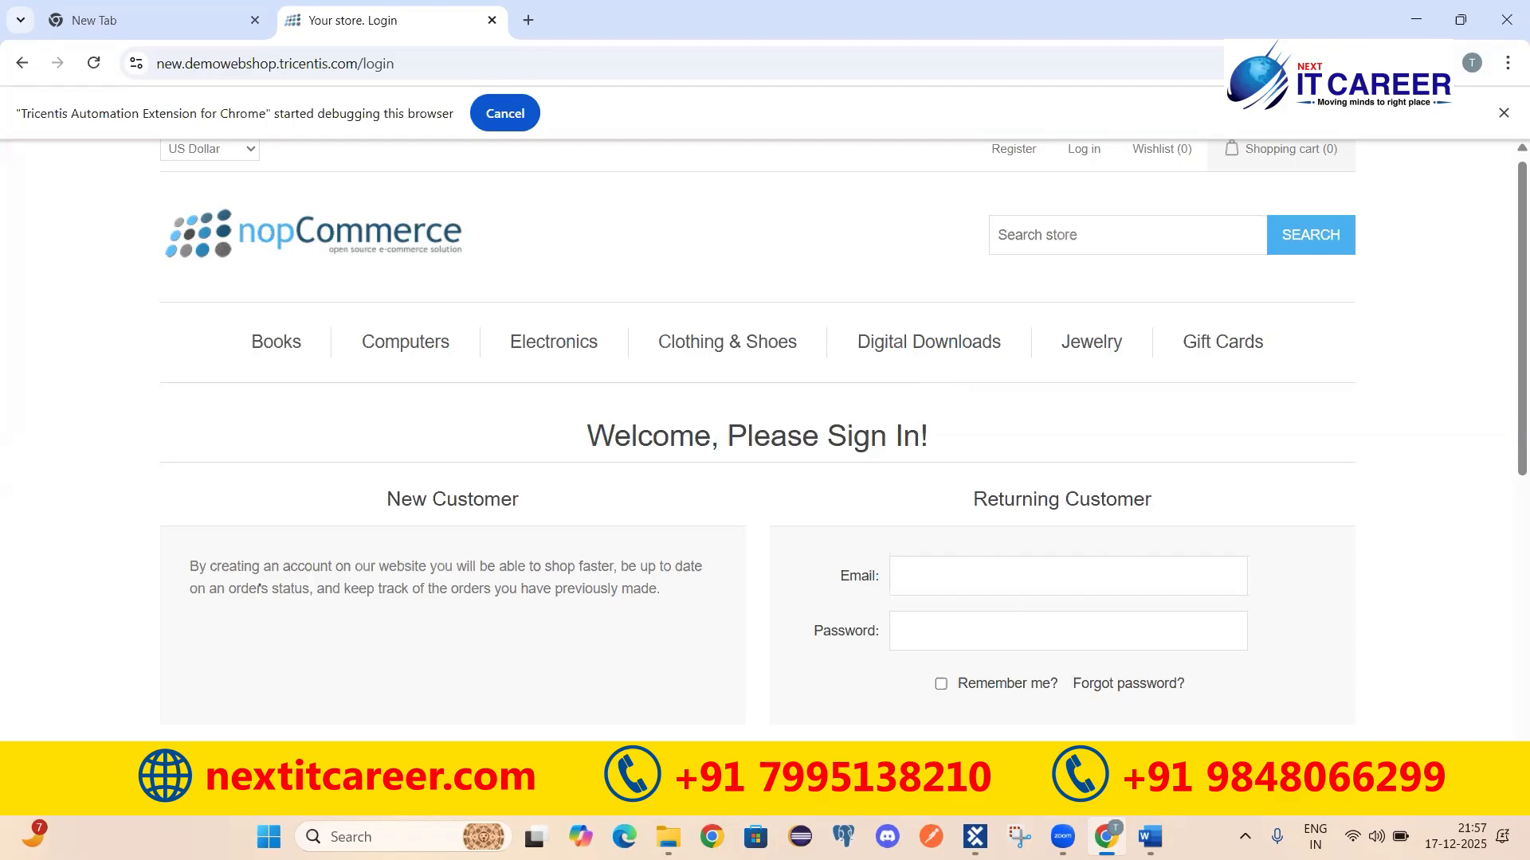
pyautogui.click(976, 836)
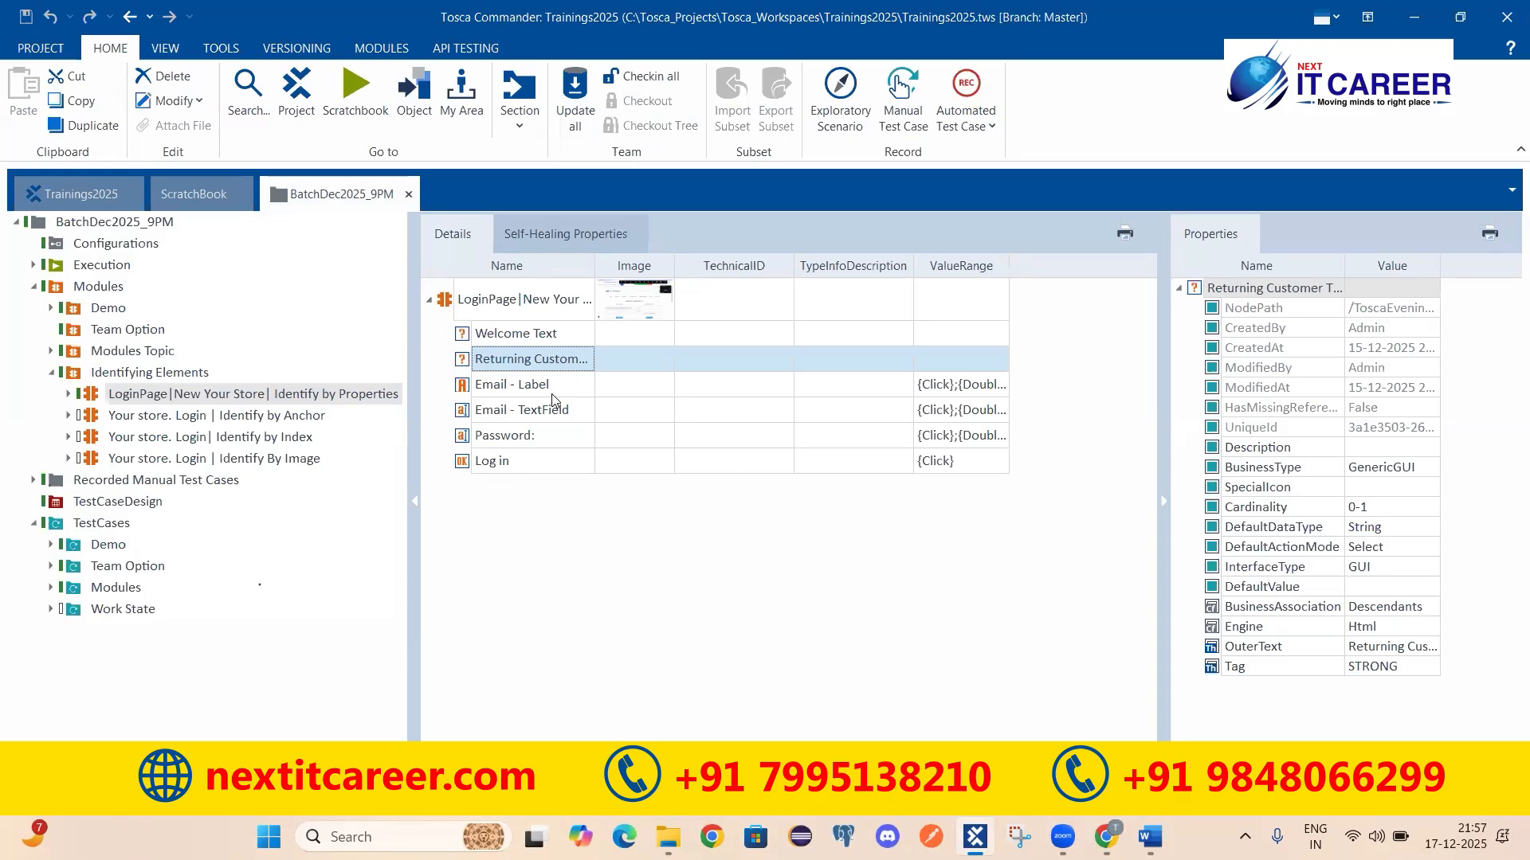
pyautogui.click(499, 385)
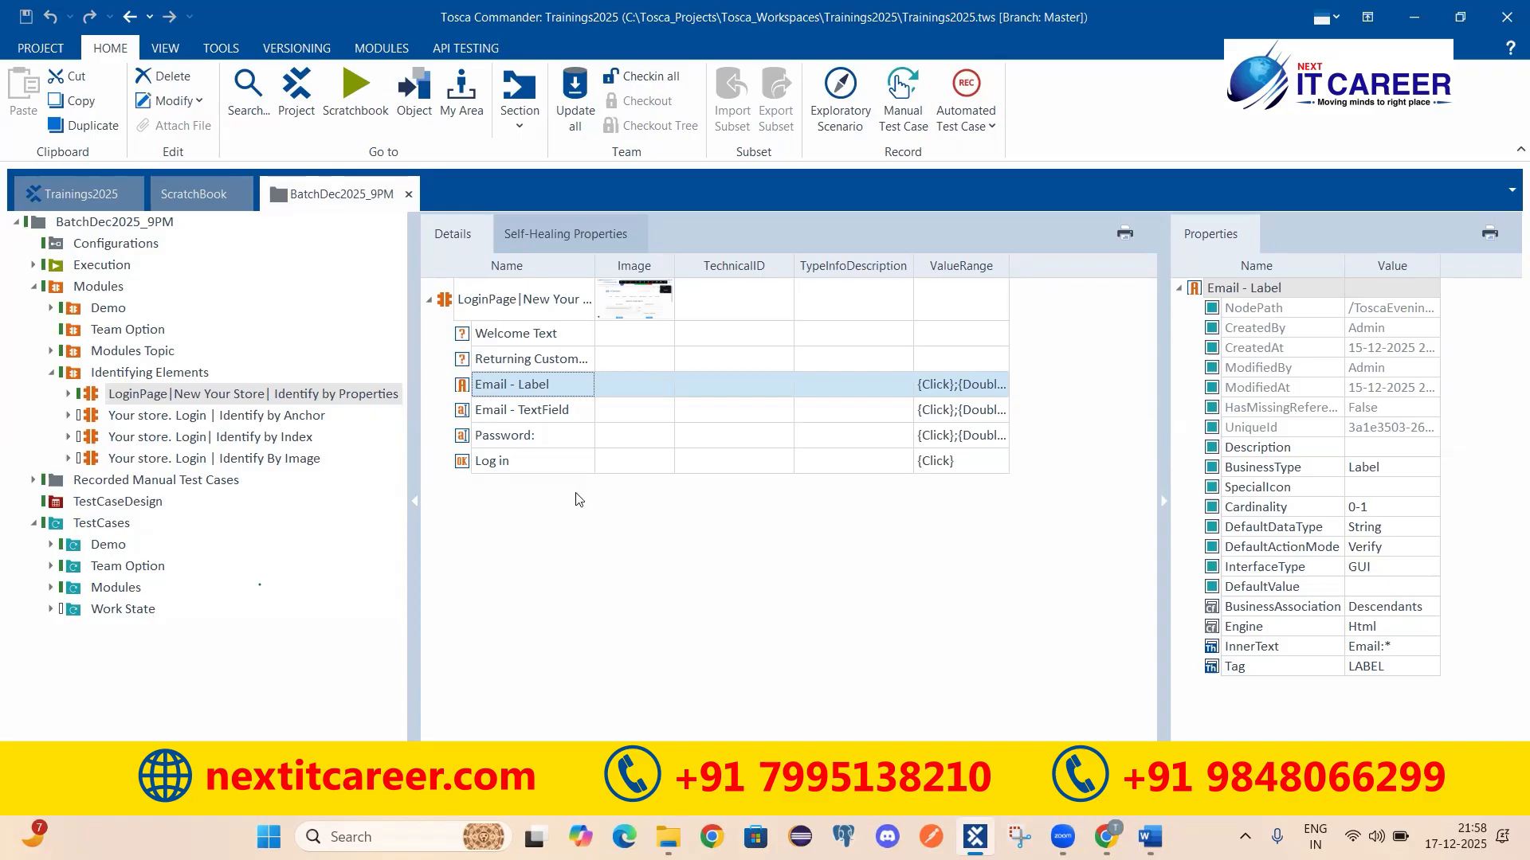
pyautogui.click(1109, 834)
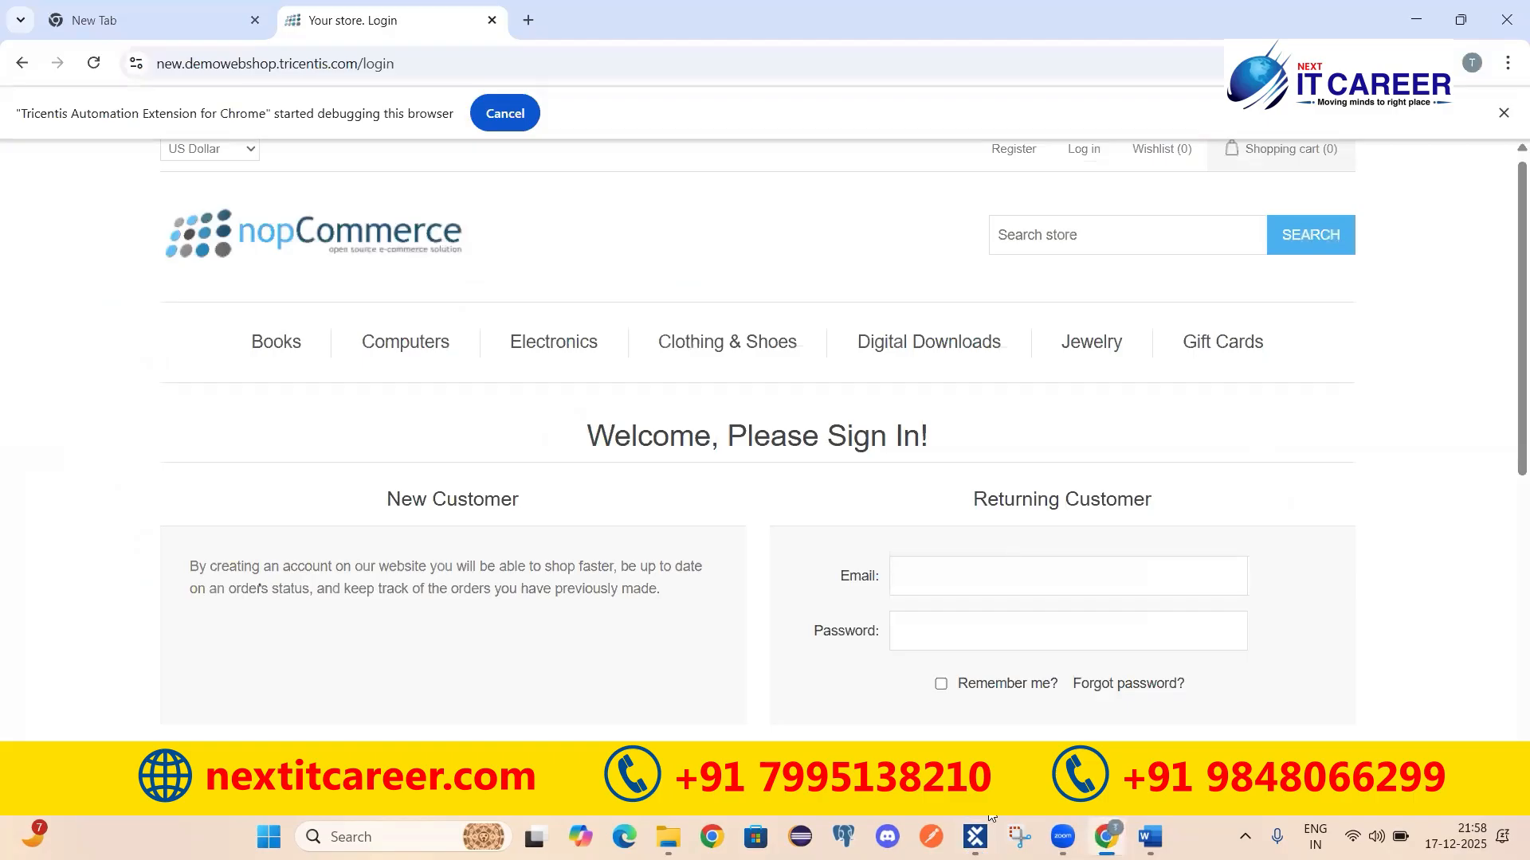
pyautogui.click(975, 837)
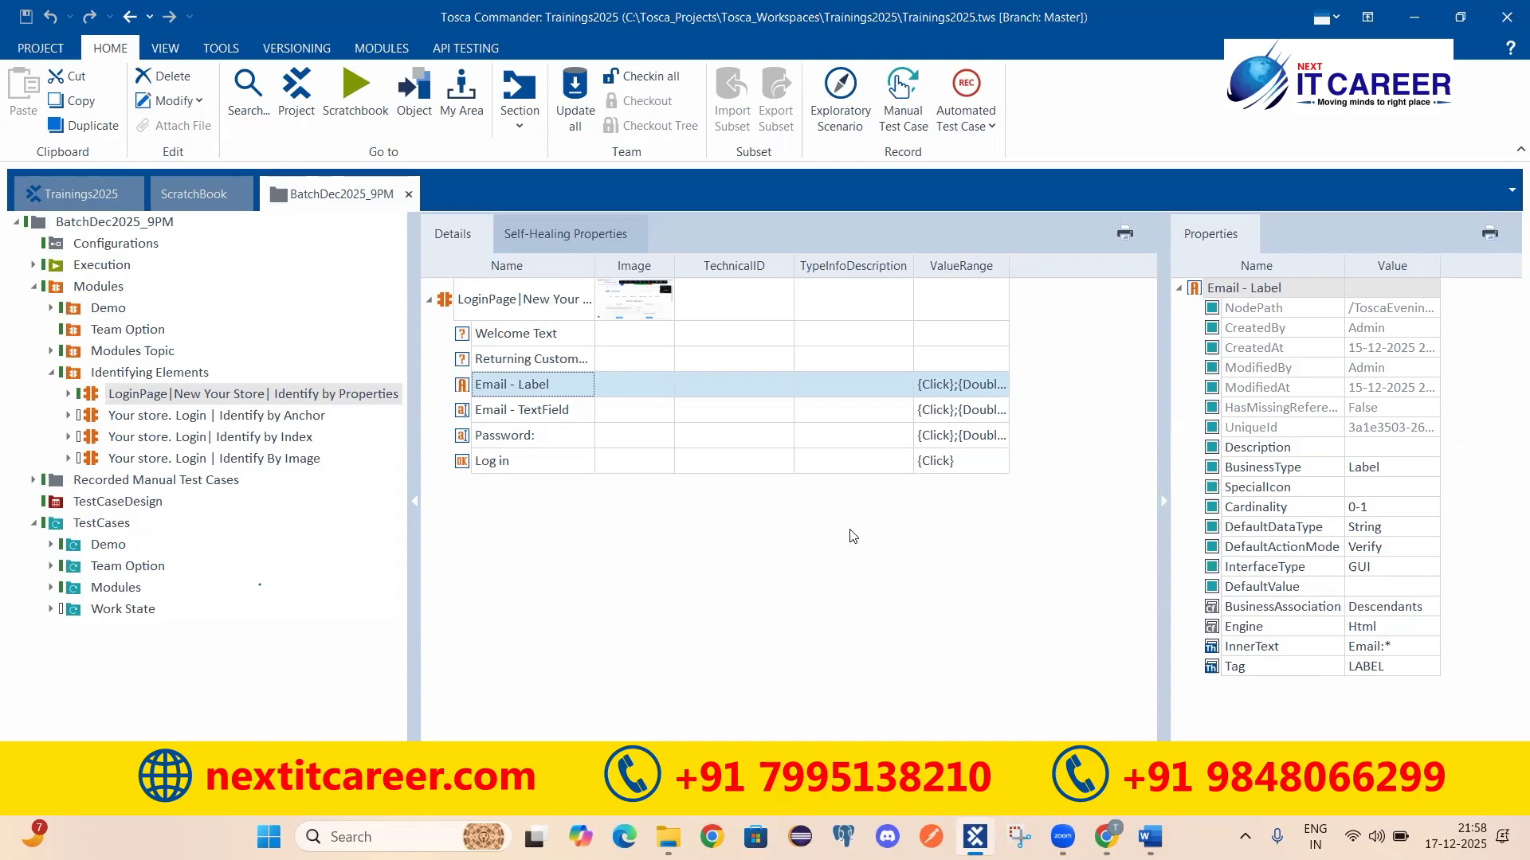
# Set the InnerText property of Email - Label to Email and switch to Chrome to check the label on the login page.
pyautogui.click(1399, 649)
pyautogui.click(1400, 649)
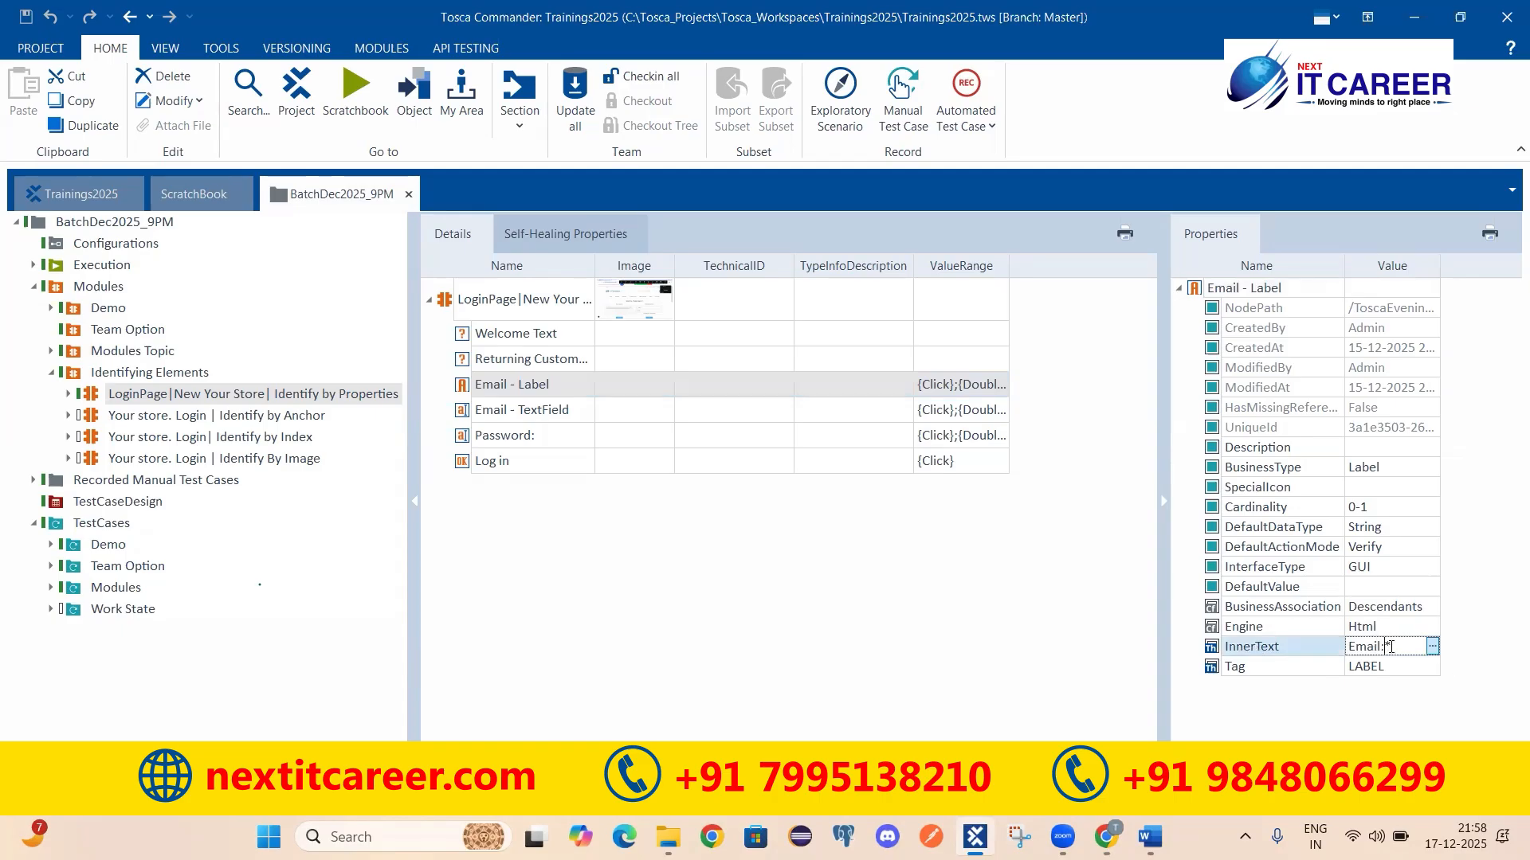
pyautogui.press('BackSpace')
pyautogui.press('BackSpace')
pyautogui.click(1487, 570)
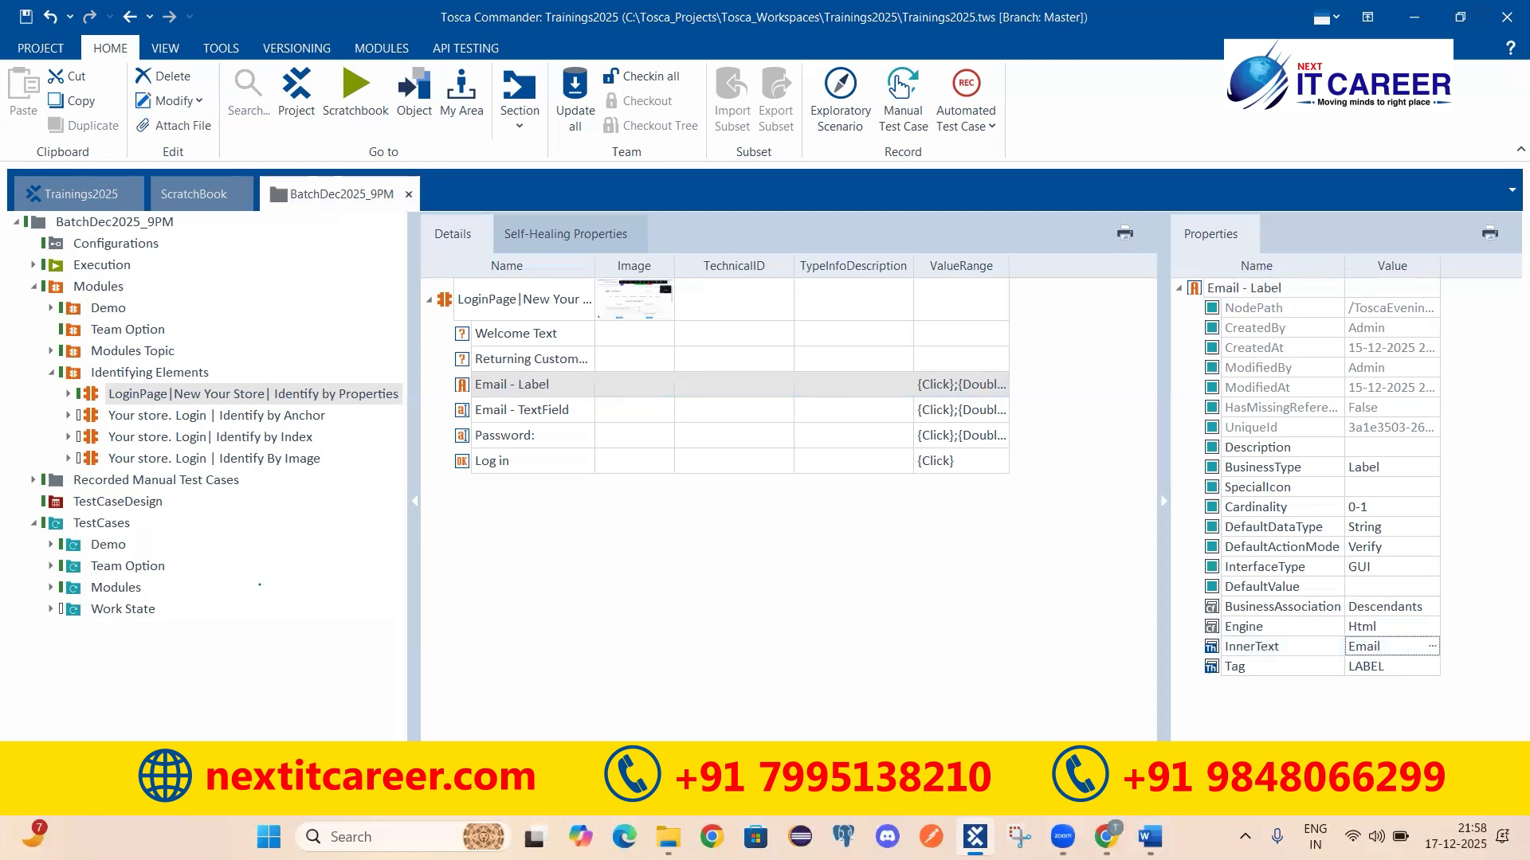
pyautogui.click(1107, 837)
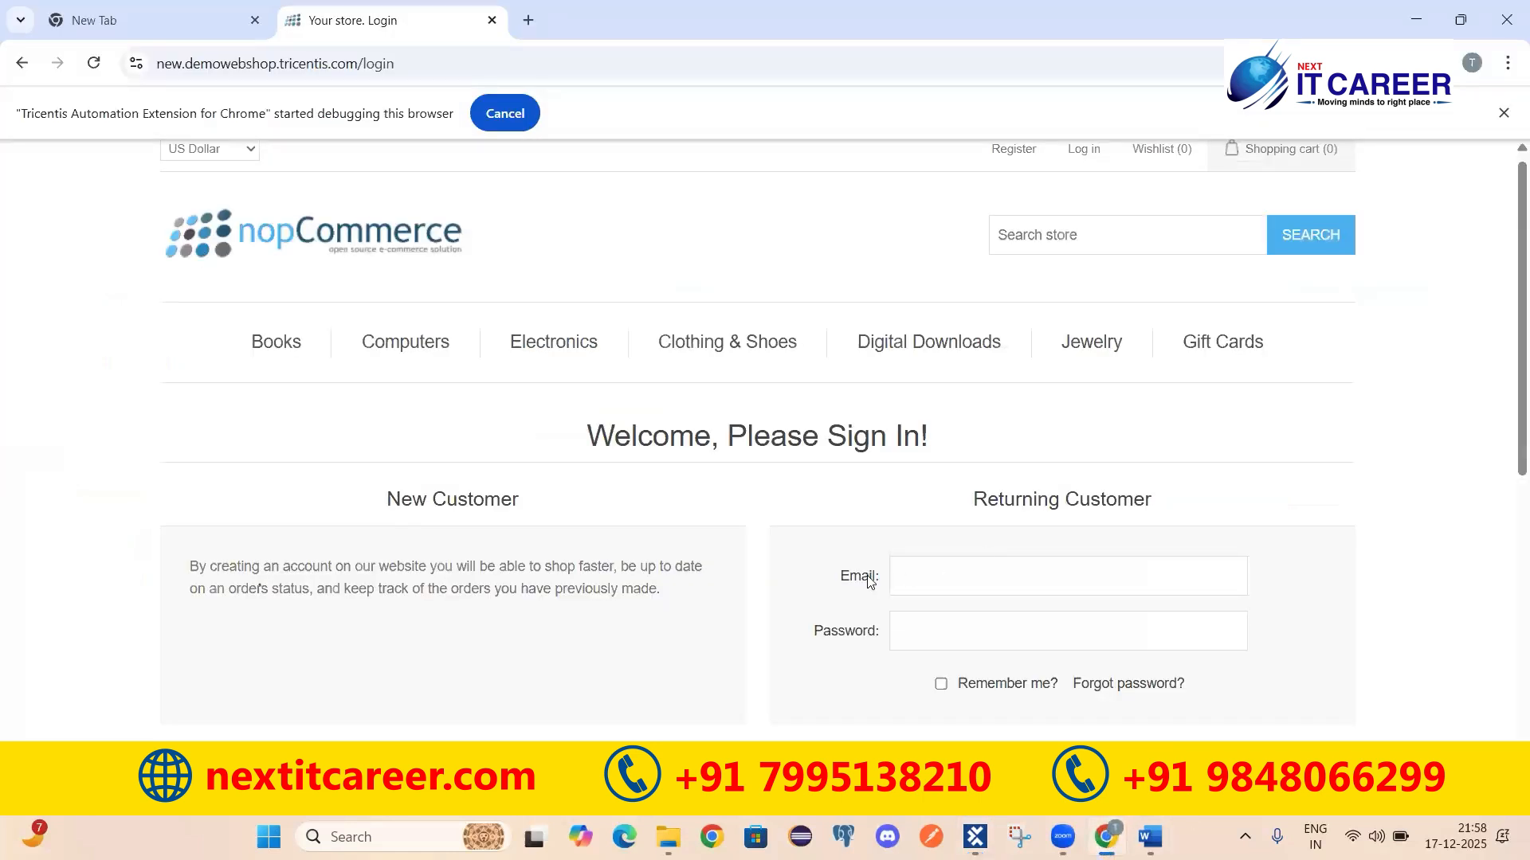
# Compare the Email label on the Chrome login page with the InnerText property of Email - Label in Tosca Commander.
pyautogui.moveTo(850, 577); pyautogui.dragTo(880, 578)
pyautogui.click(938, 517)
pyautogui.click(973, 837)
pyautogui.click(459, 390)
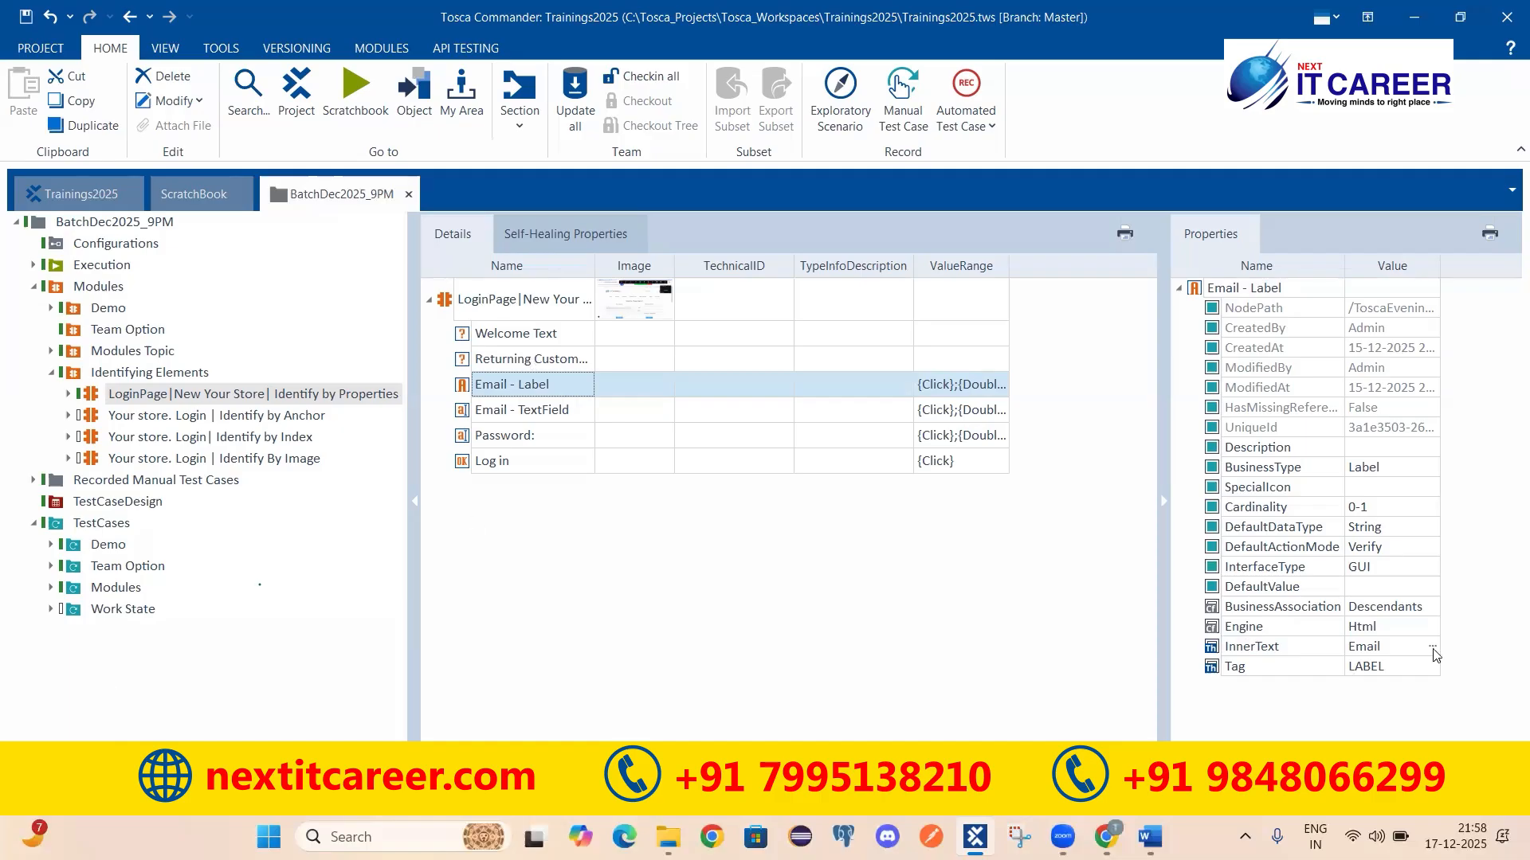
pyautogui.click(1114, 828)
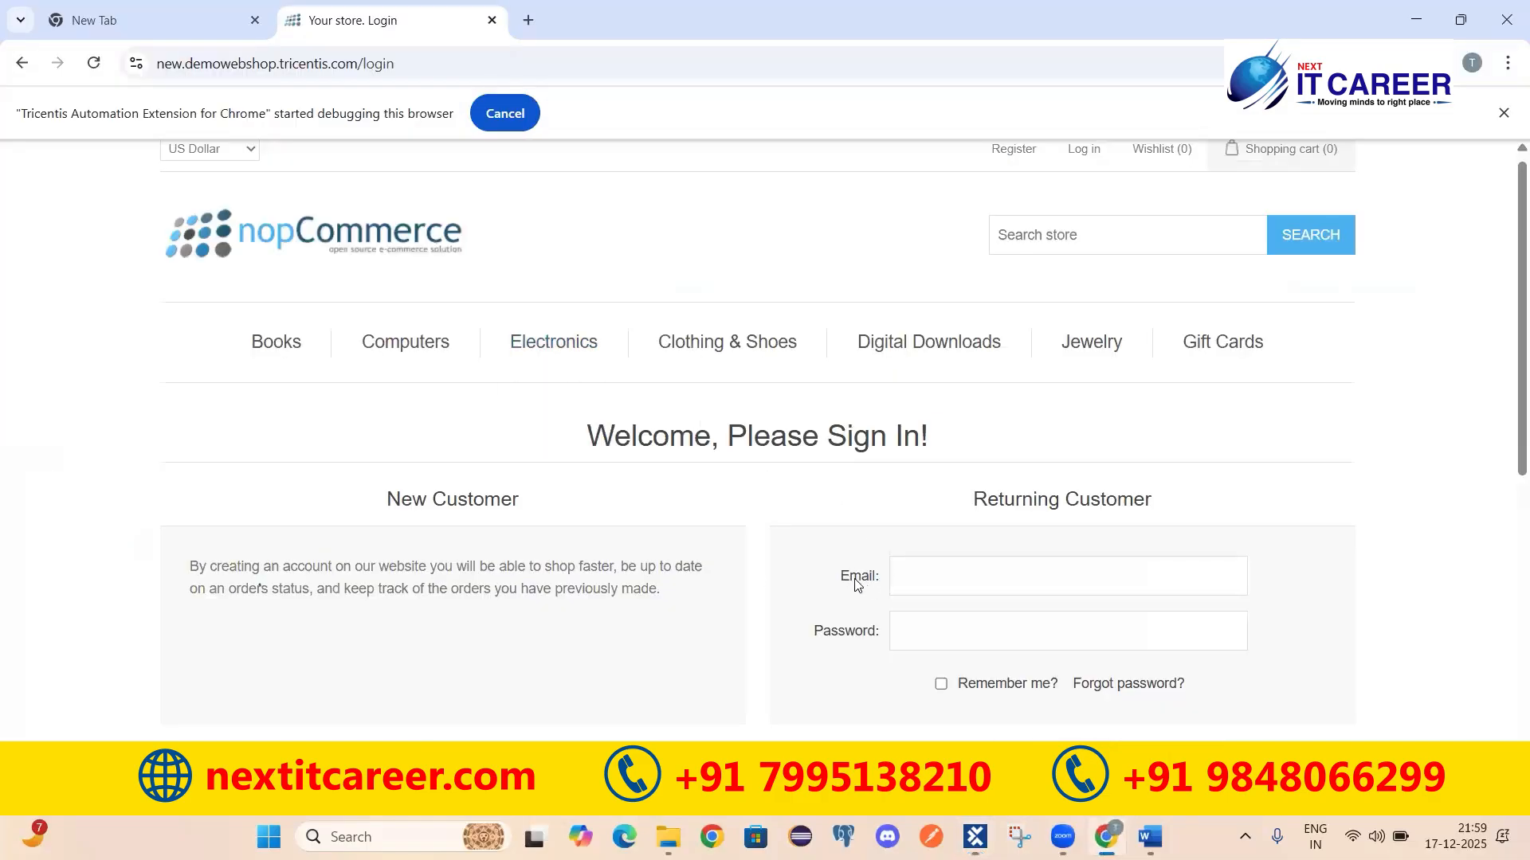
pyautogui.moveTo(881, 582); pyautogui.dragTo(827, 574)
pyautogui.click(975, 837)
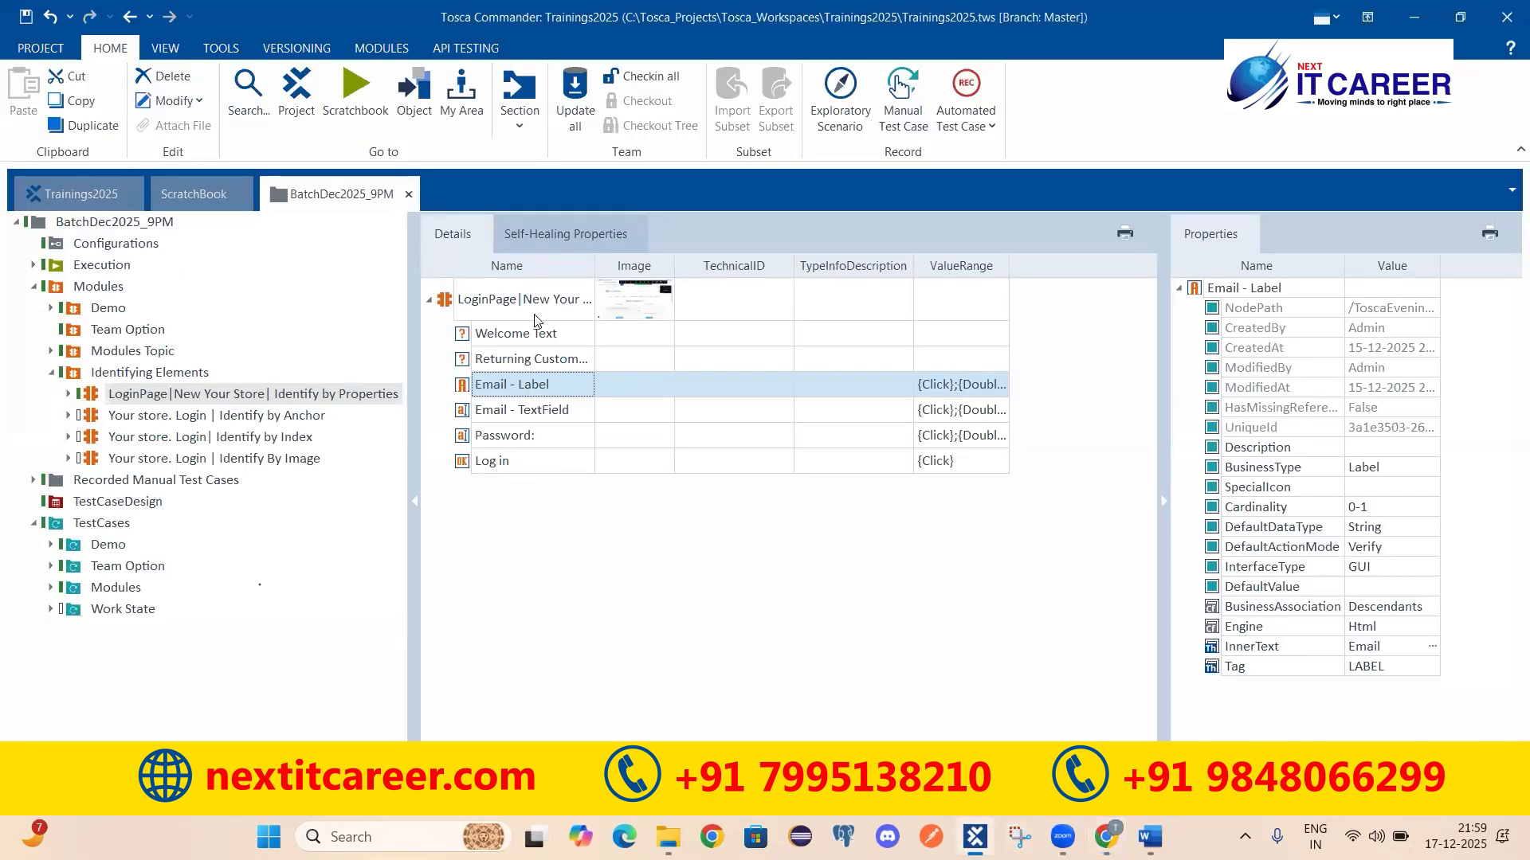
# Check the logo, Remember me and Forgot password elements on the Chrome login page against the controls in the Identify by Properties module.
pyautogui.rightClick(510, 311)
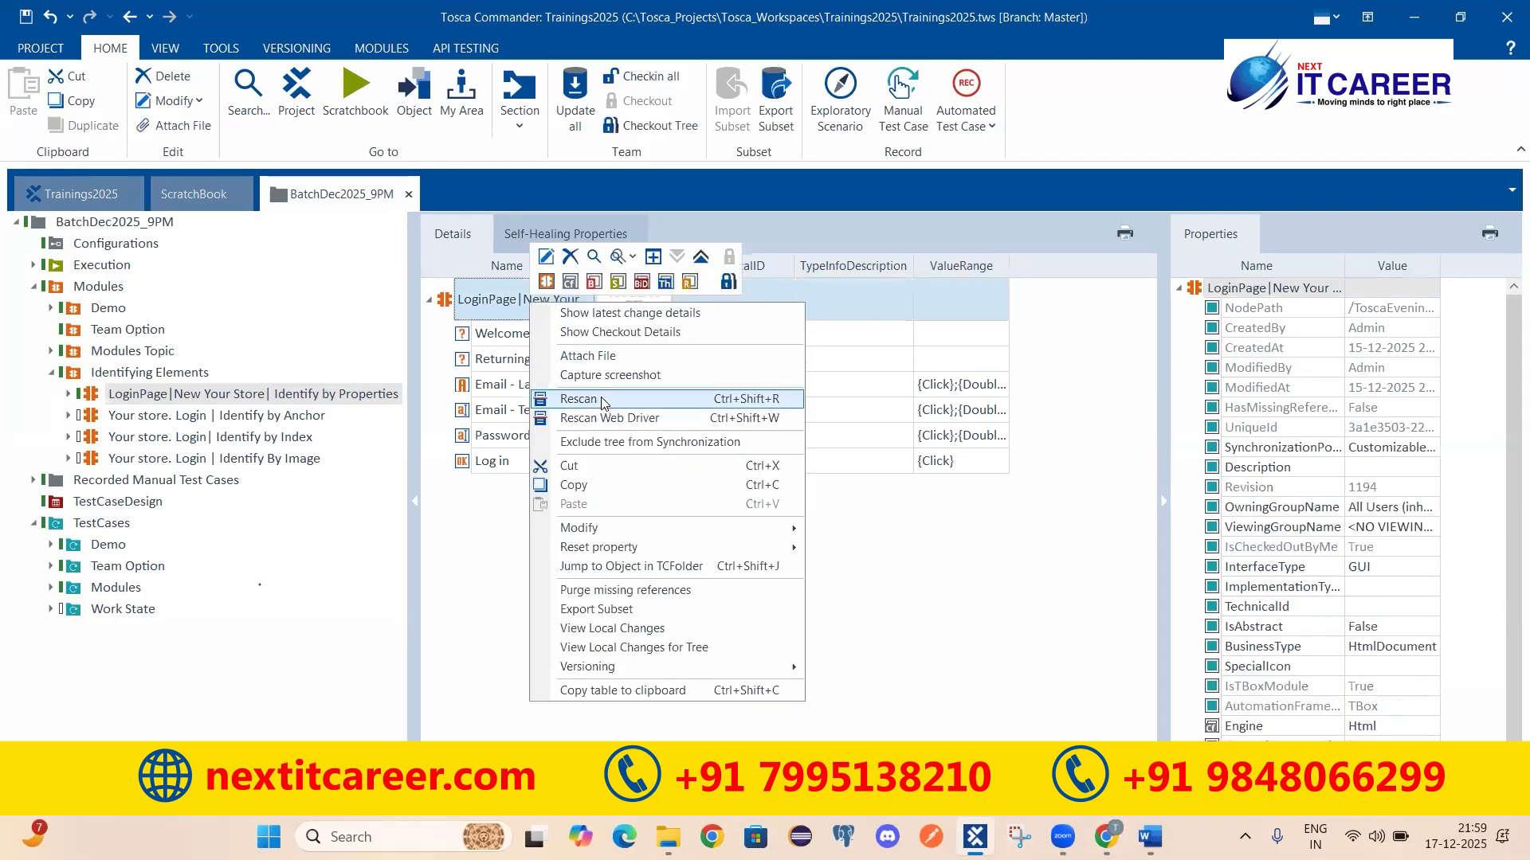
pyautogui.click(980, 576)
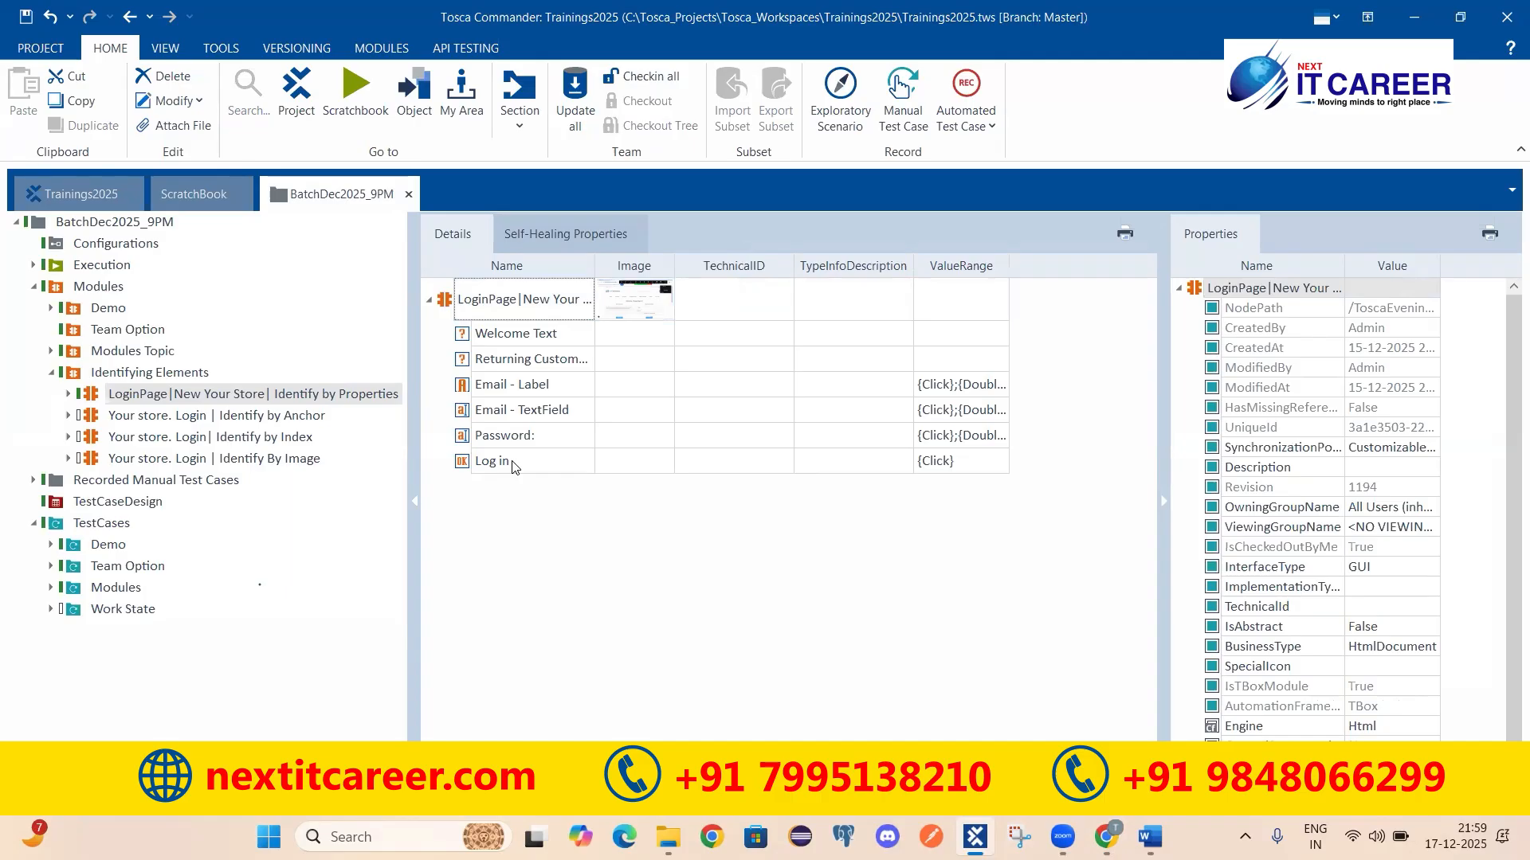
pyautogui.click(1106, 836)
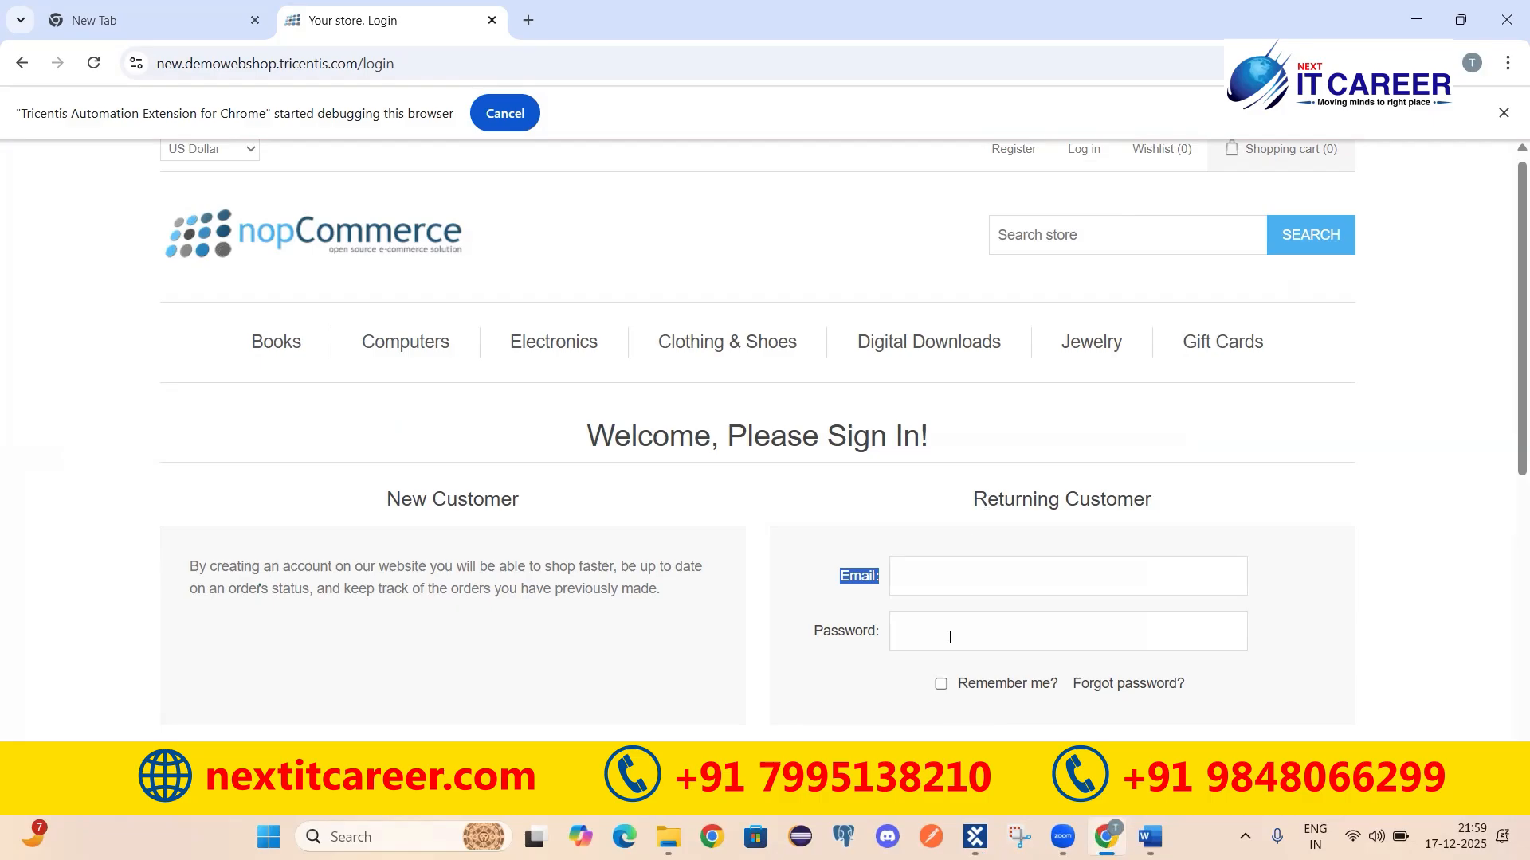
pyautogui.click(975, 837)
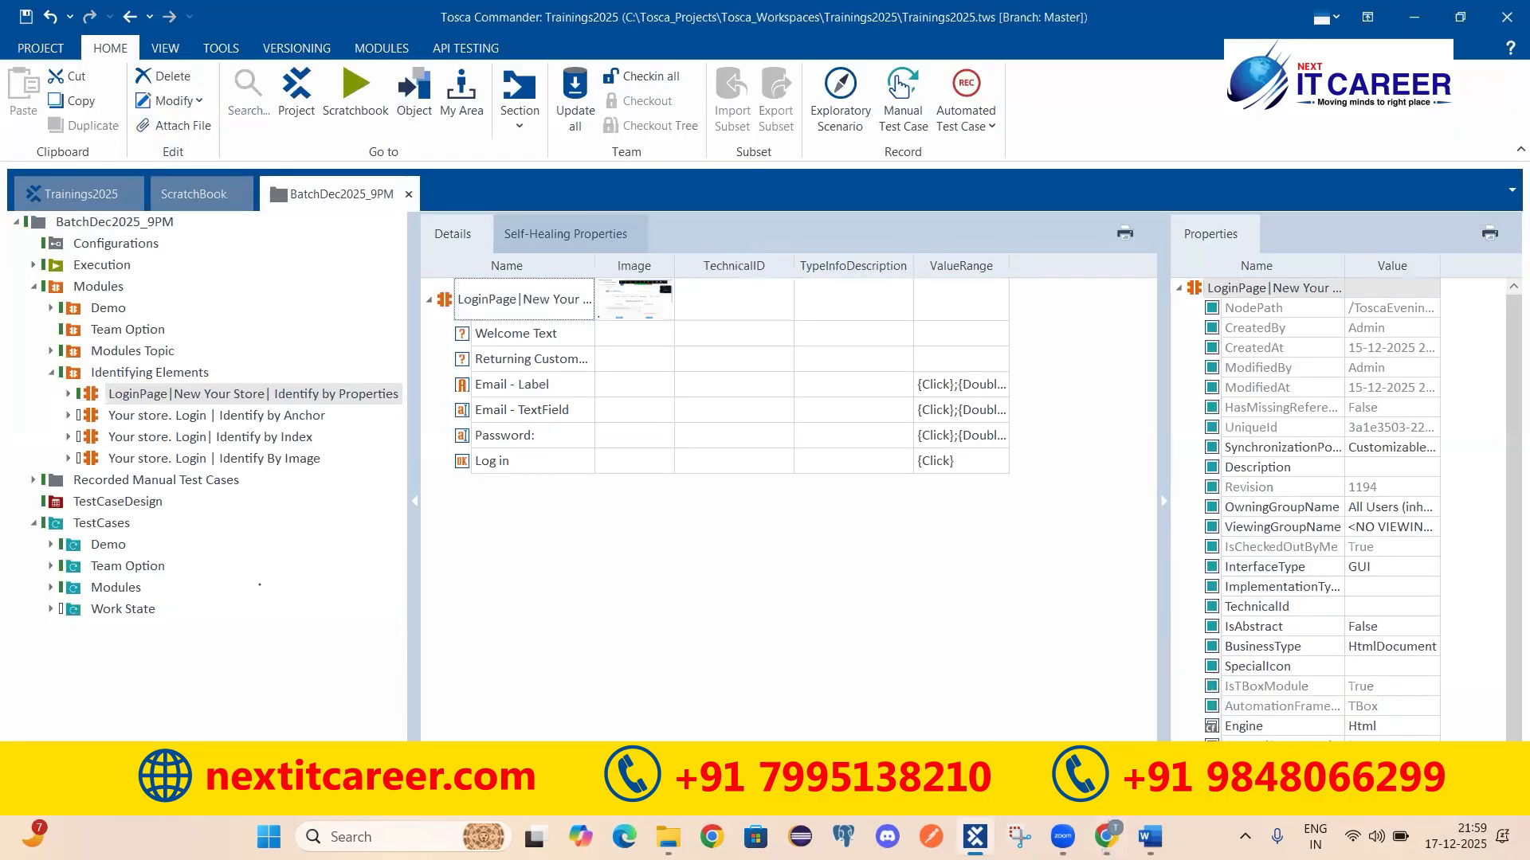
pyautogui.click(1108, 836)
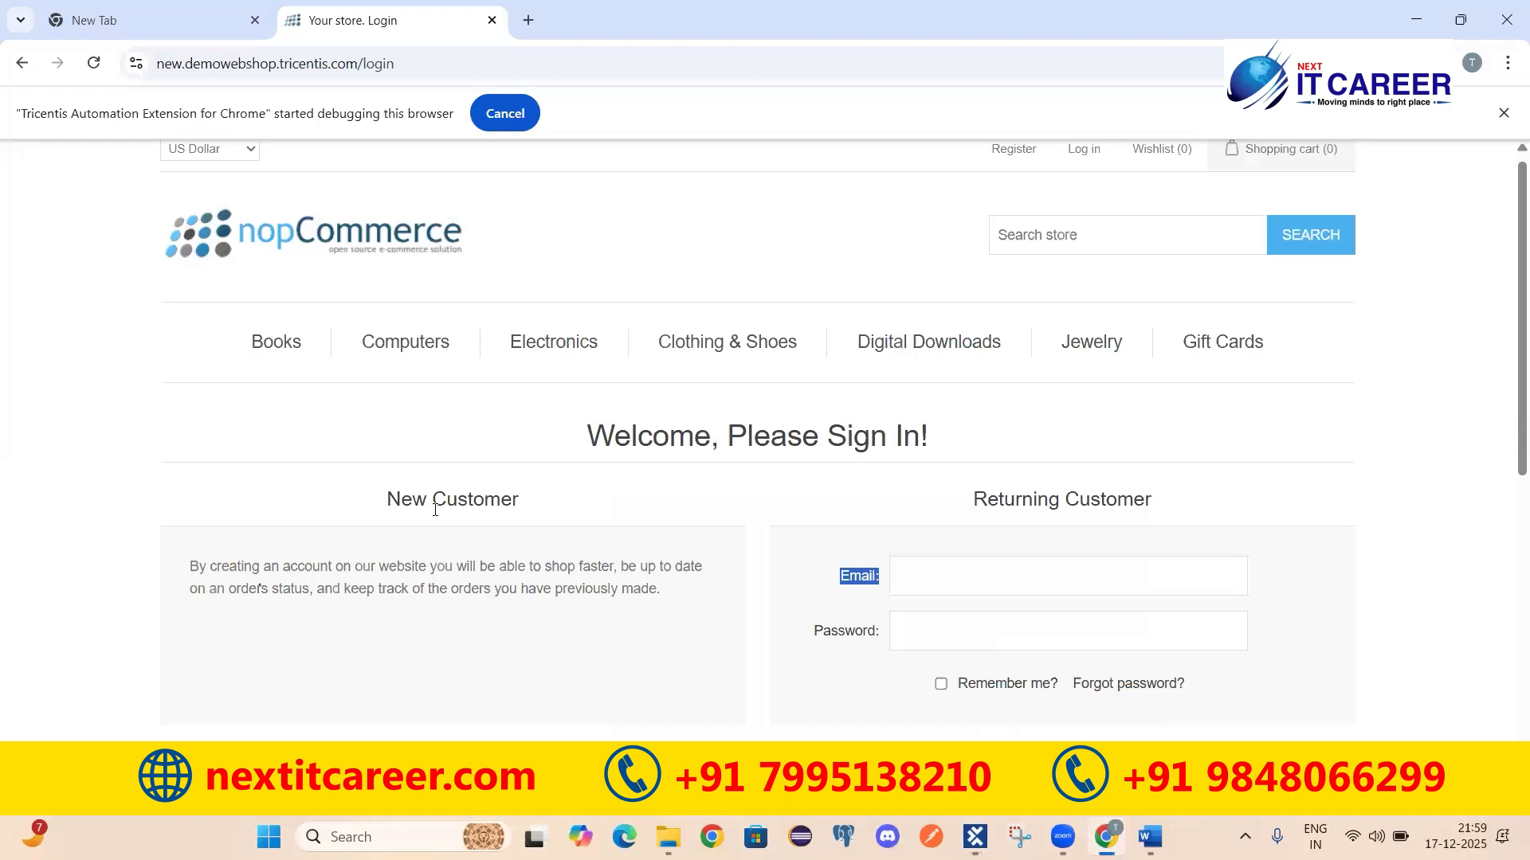
pyautogui.moveTo(154, 204); pyautogui.dragTo(437, 250)
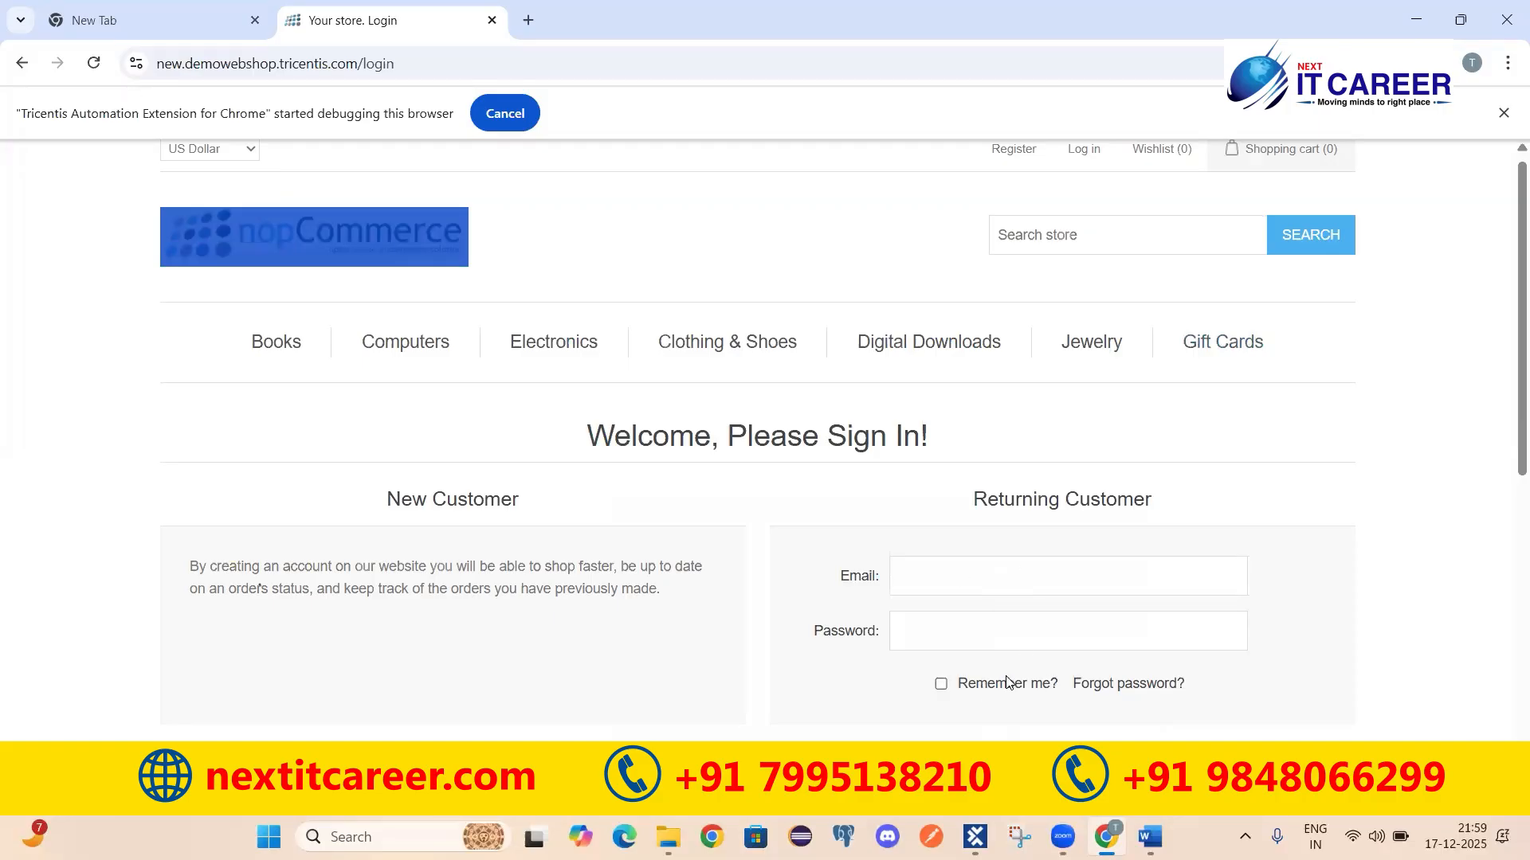
pyautogui.moveTo(1208, 688); pyautogui.dragTo(1076, 684)
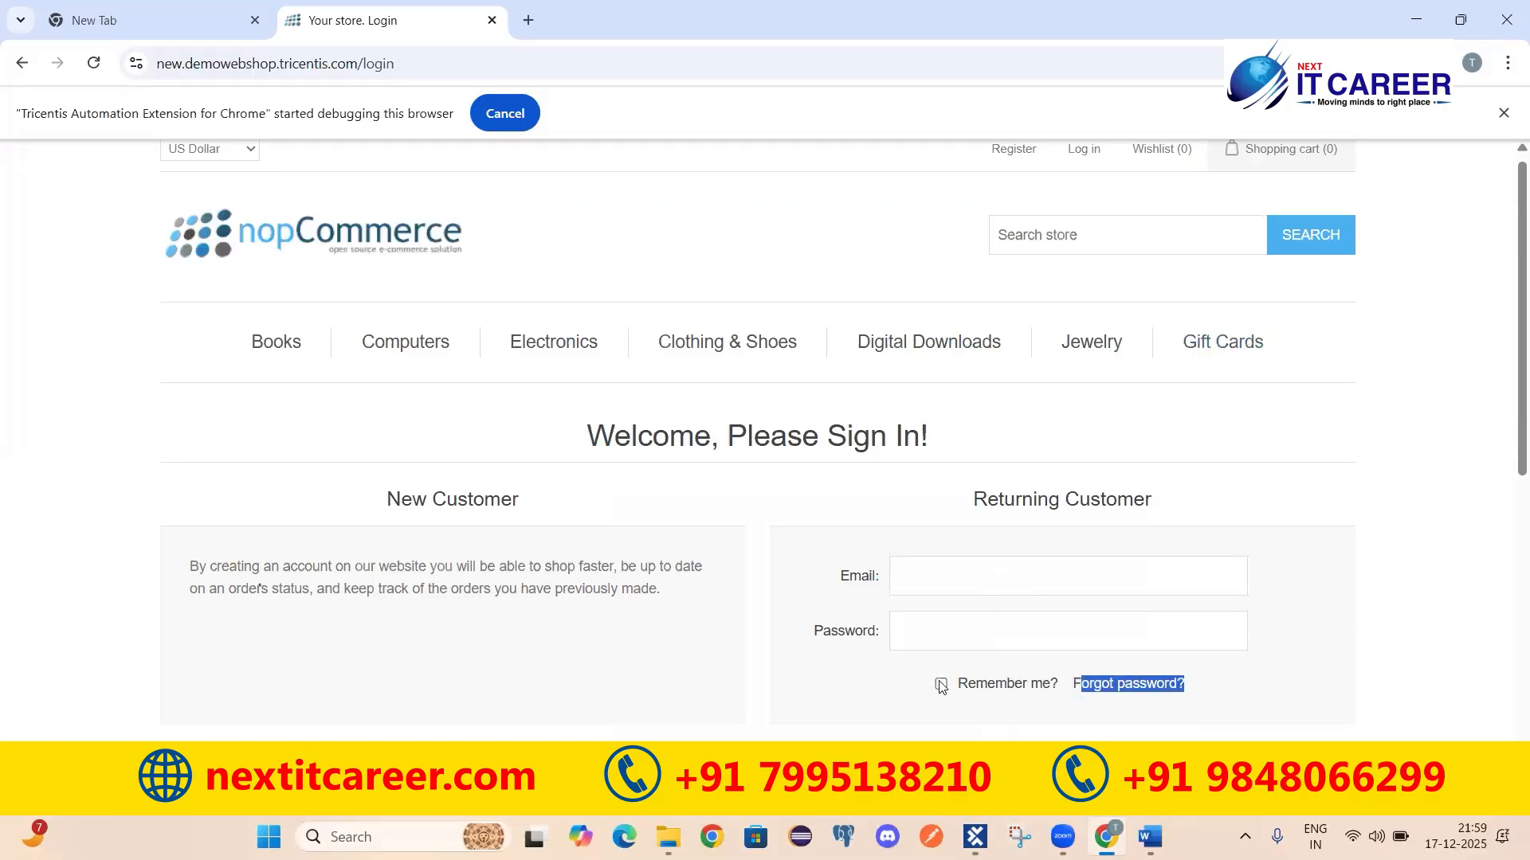
pyautogui.moveTo(942, 685); pyautogui.dragTo(1017, 686)
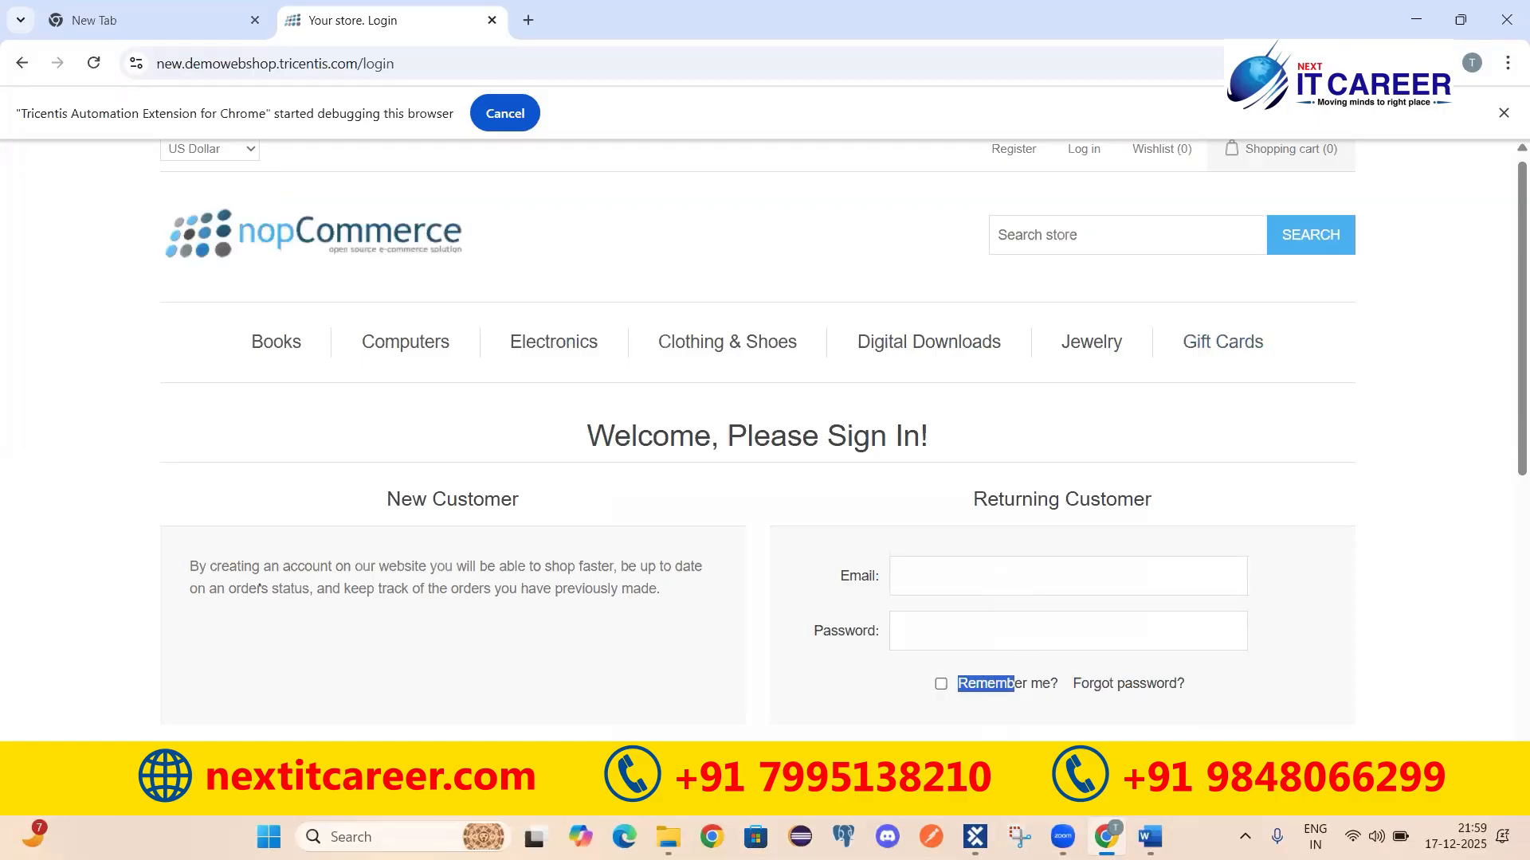
pyautogui.click(977, 829)
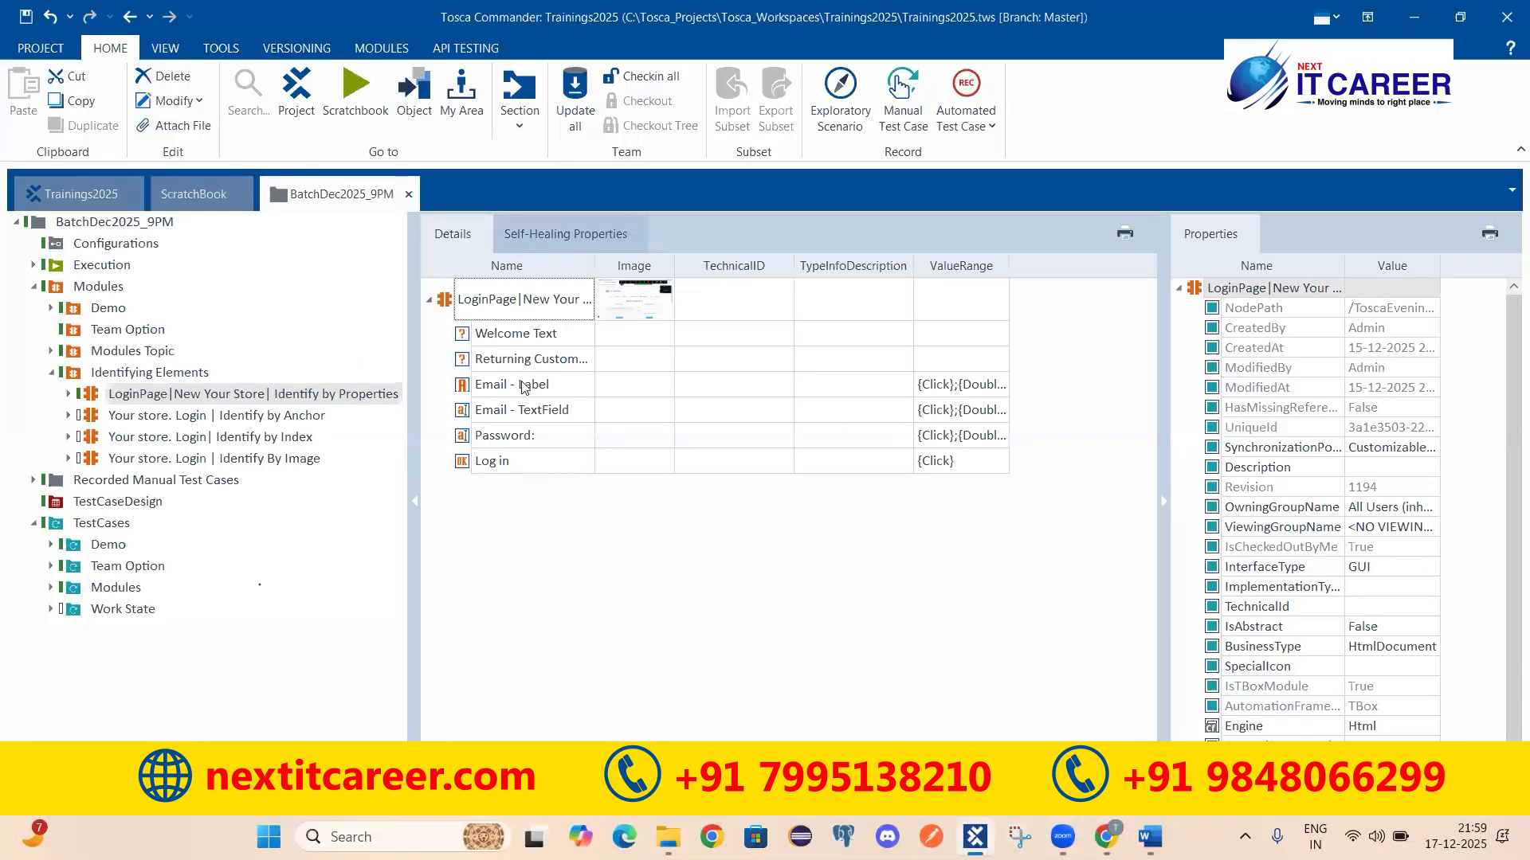
pyautogui.click(1106, 837)
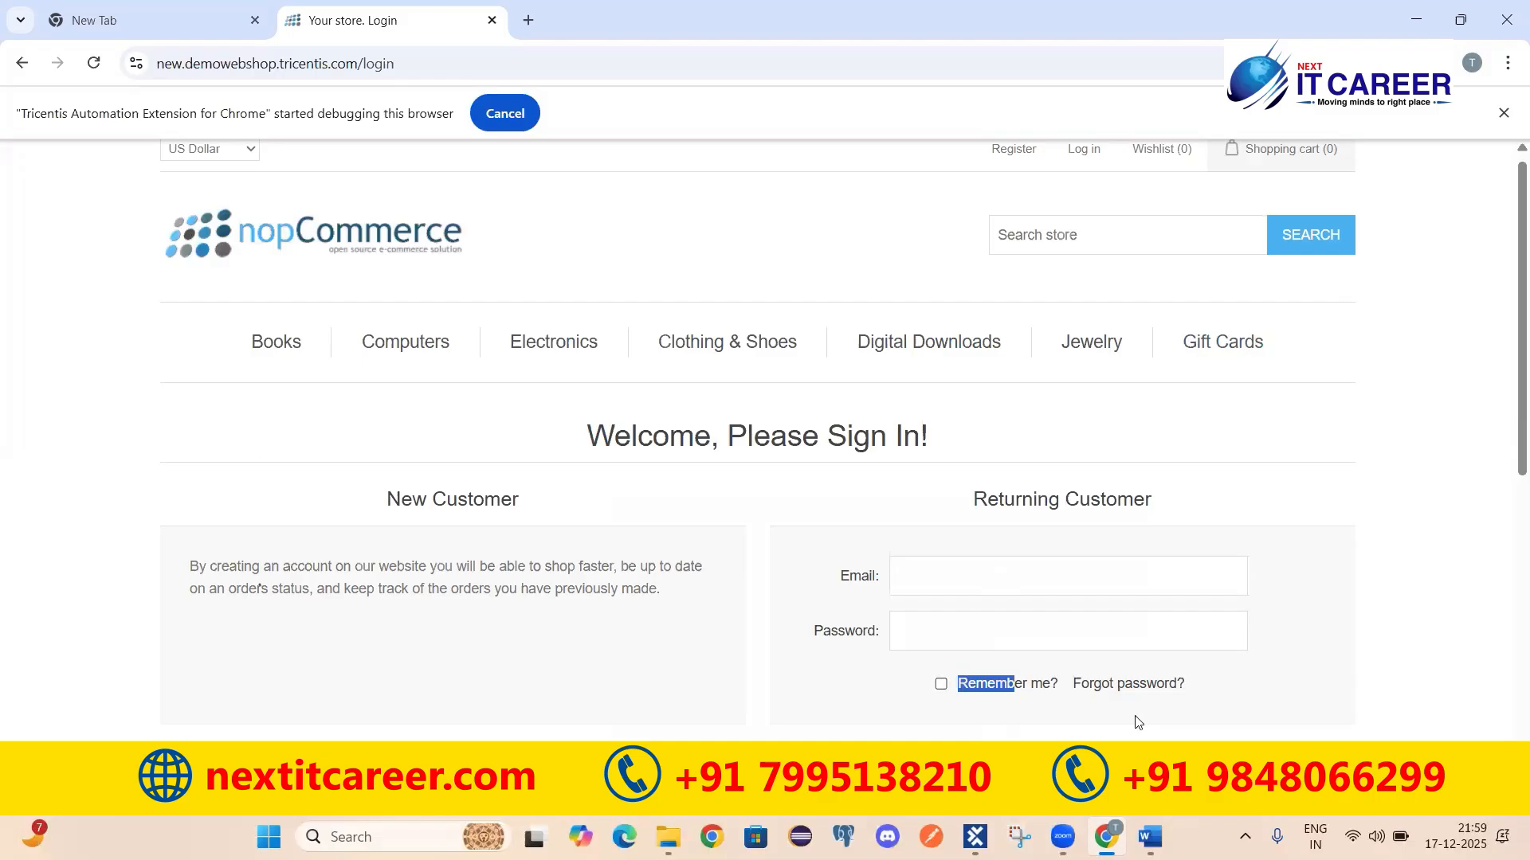
pyautogui.moveTo(1219, 692); pyautogui.dragTo(1074, 675)
pyautogui.click(1180, 704)
# Rescan the LoginPage Identify by Properties module and check the Forgot password link on the login page in Chrome.
pyautogui.click(976, 836)
pyautogui.click(449, 301)
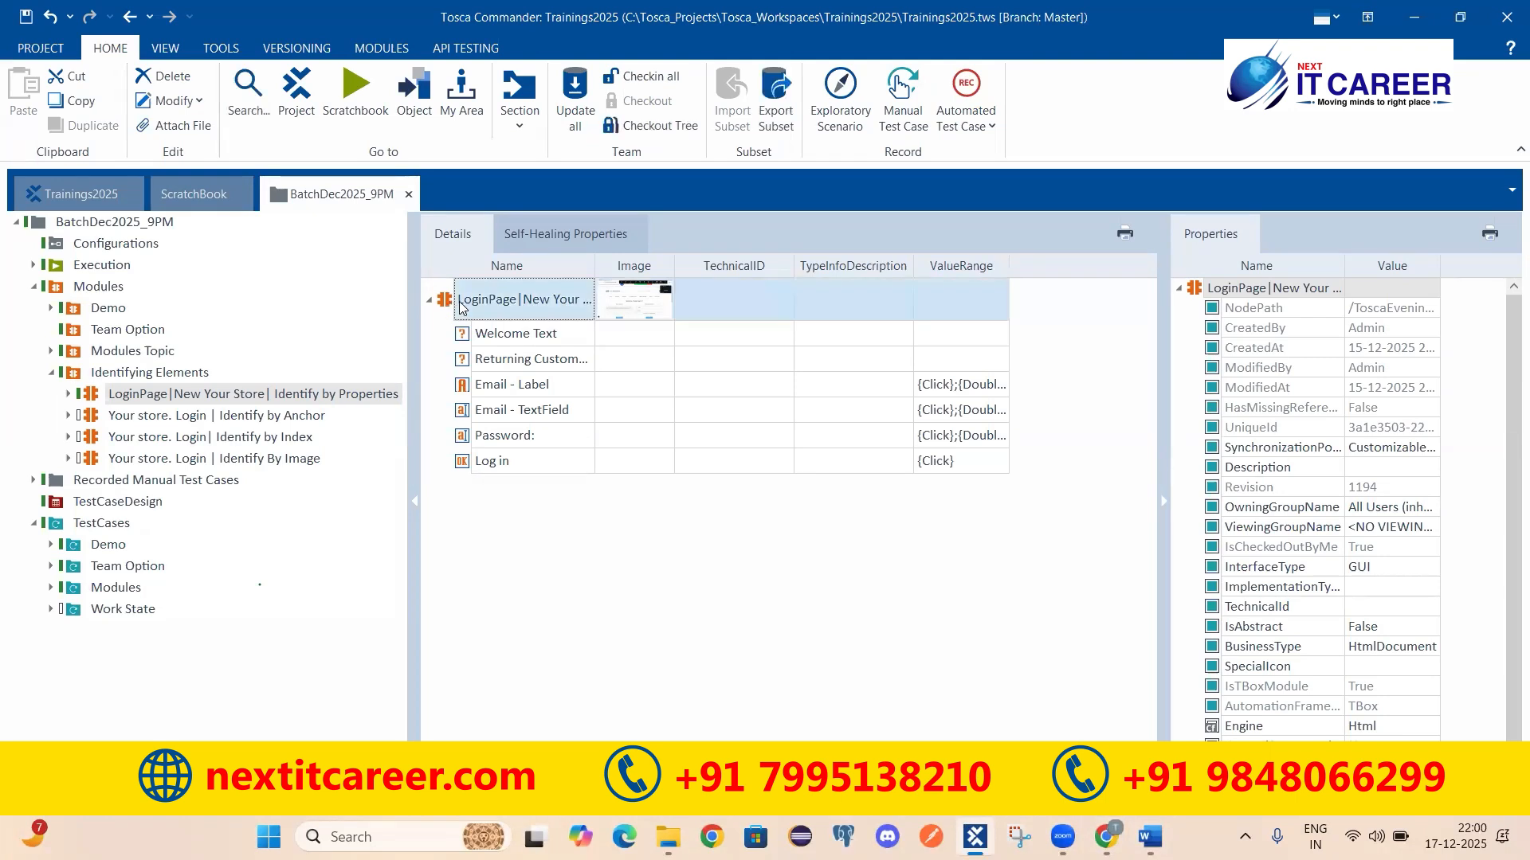
pyautogui.rightClick(553, 301)
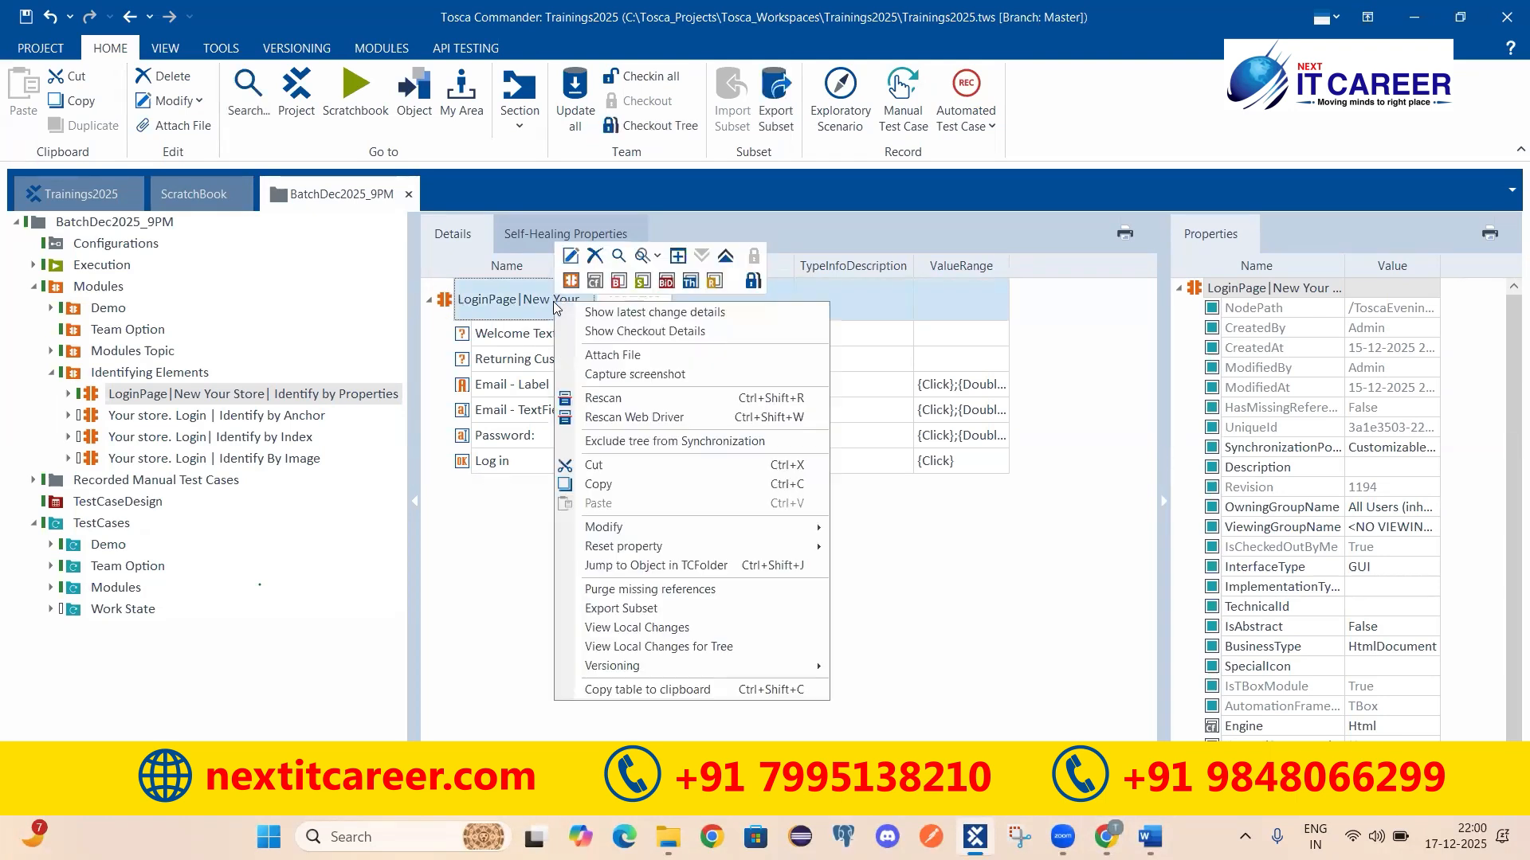
pyautogui.click(617, 399)
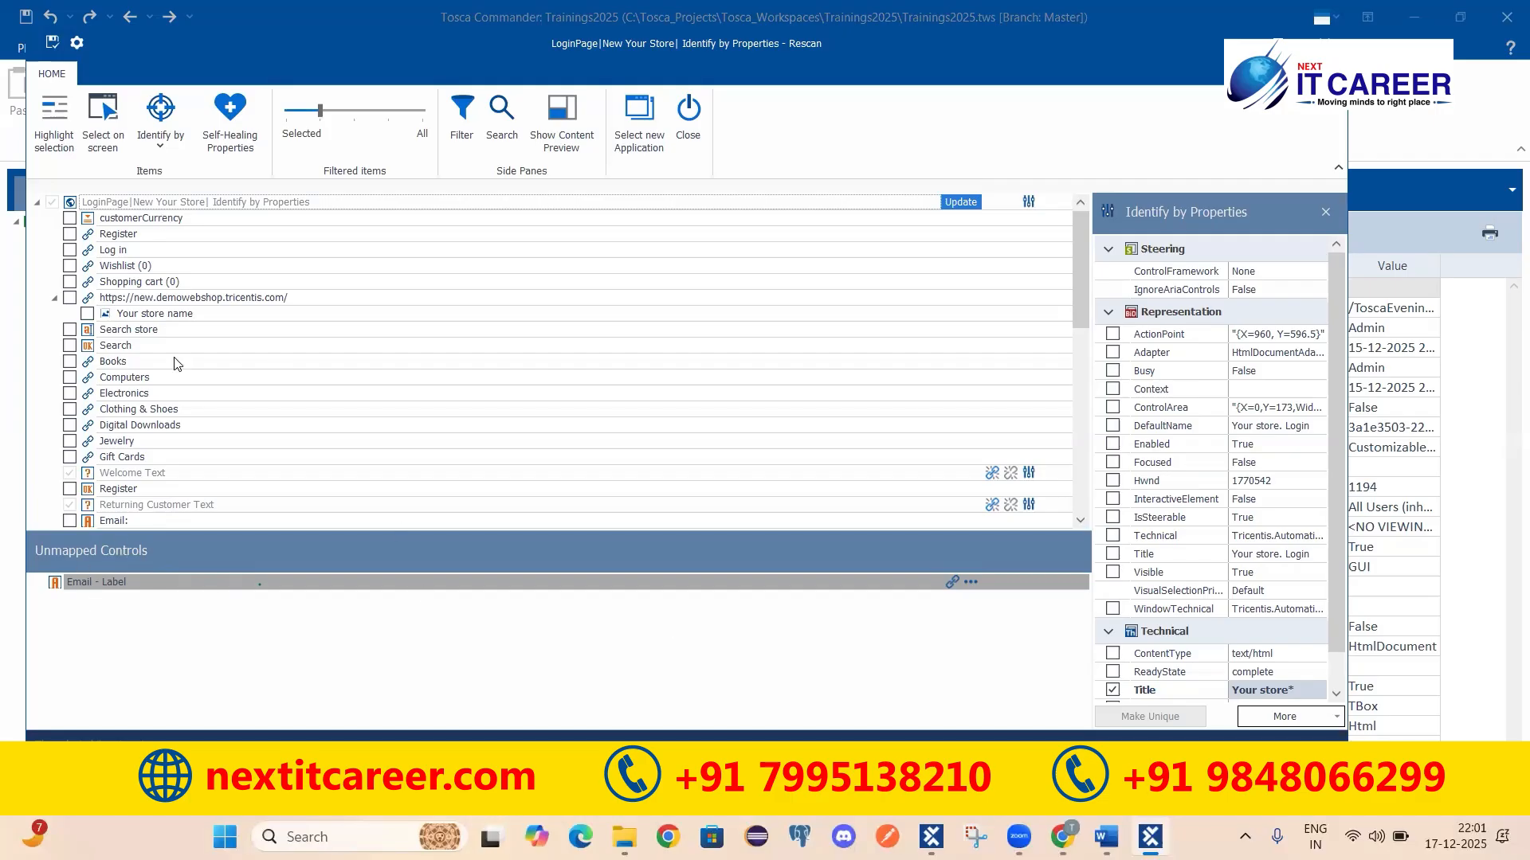
pyautogui.click(932, 836)
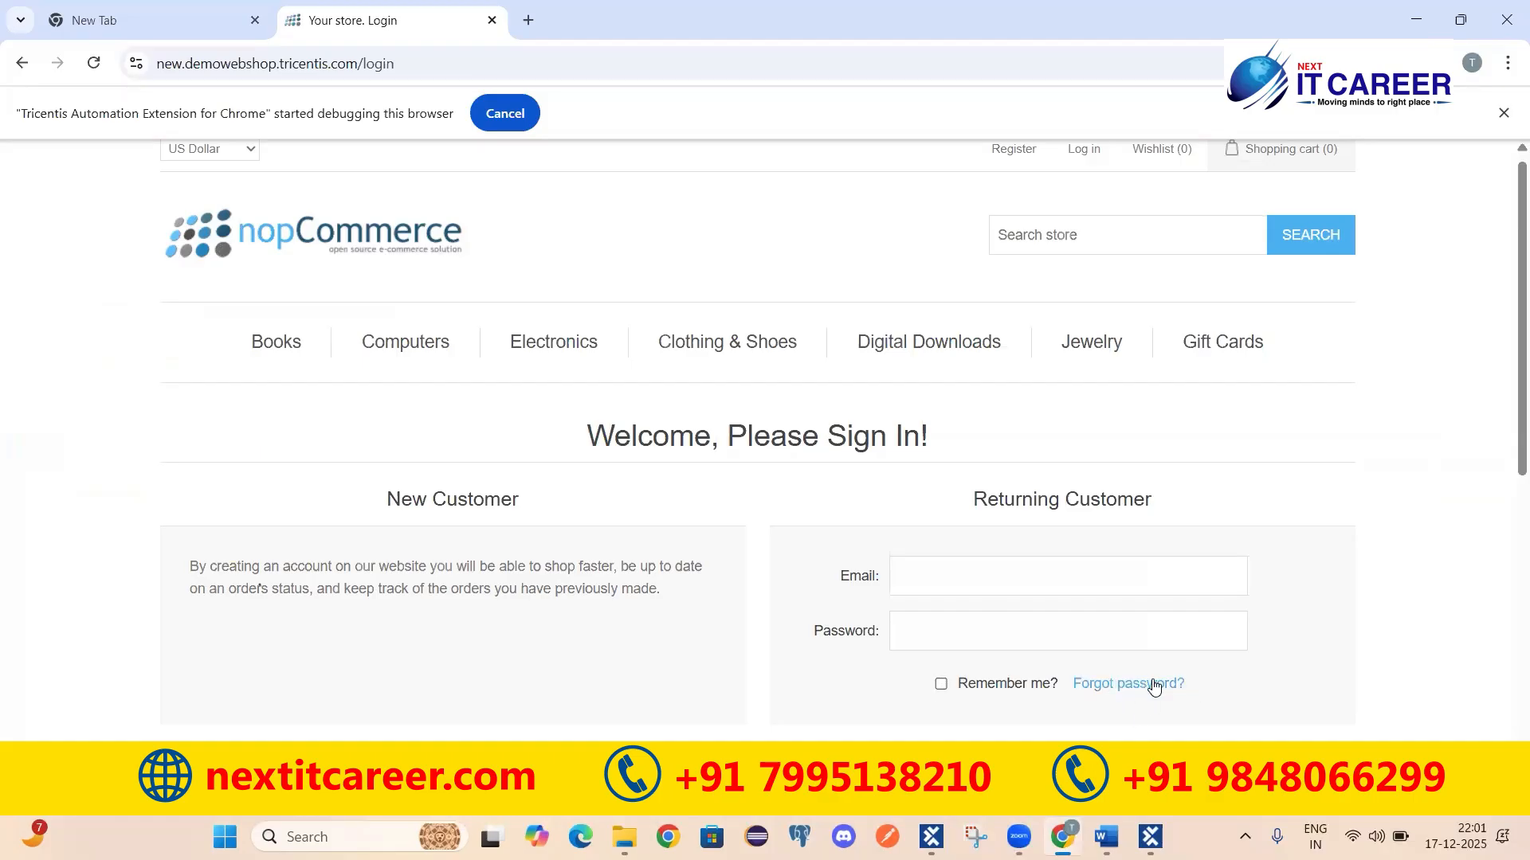
pyautogui.moveTo(1224, 690); pyautogui.dragTo(1071, 685)
pyautogui.click(1149, 837)
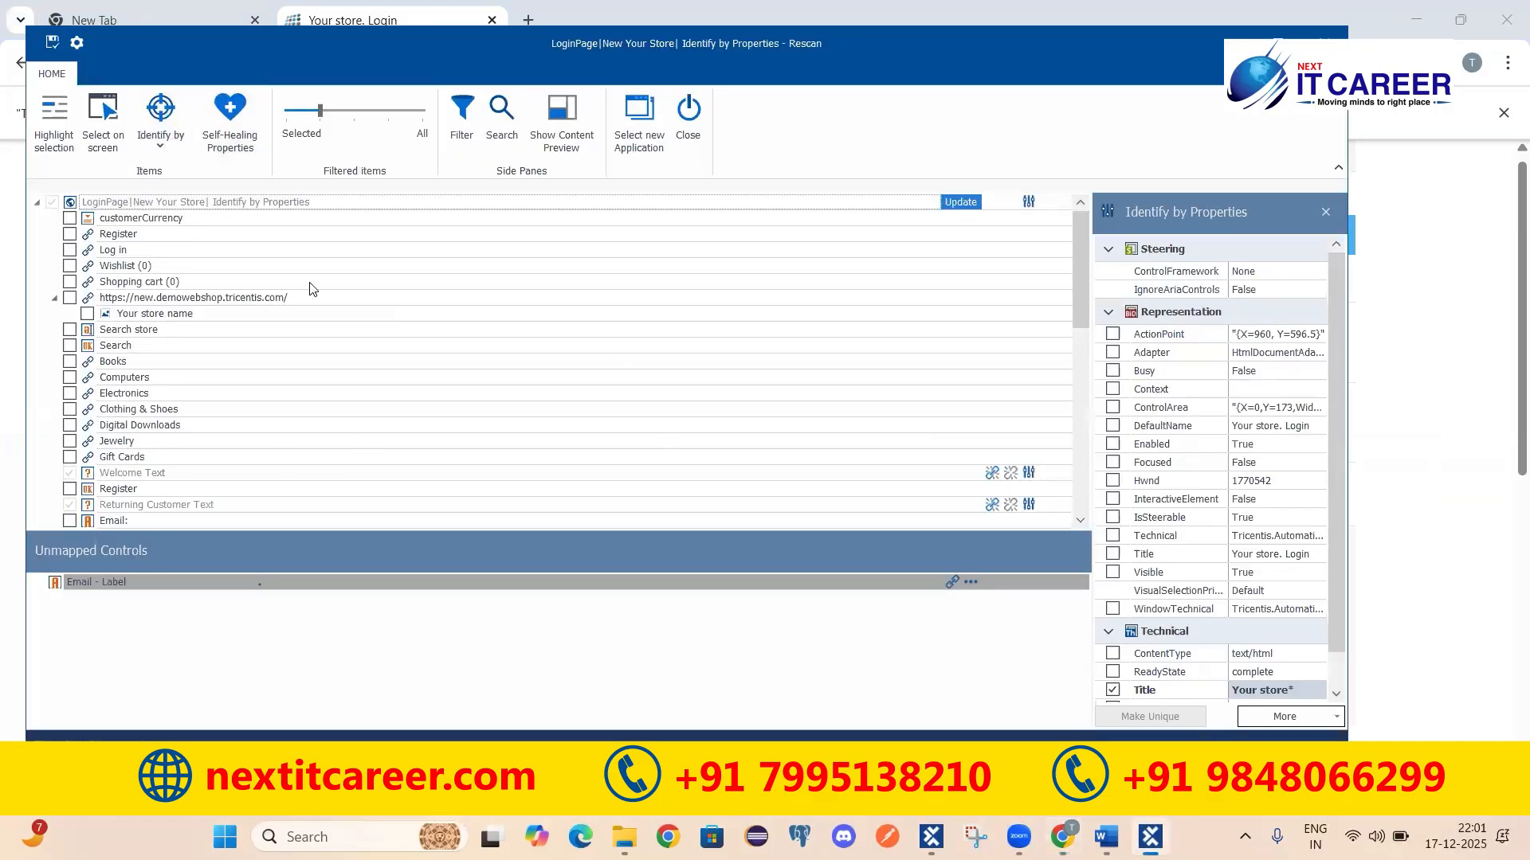
# Add the Remember me? checkbox and the Forgot password? link to the rescanned module by selecting them on screen.
pyautogui.click(102, 123)
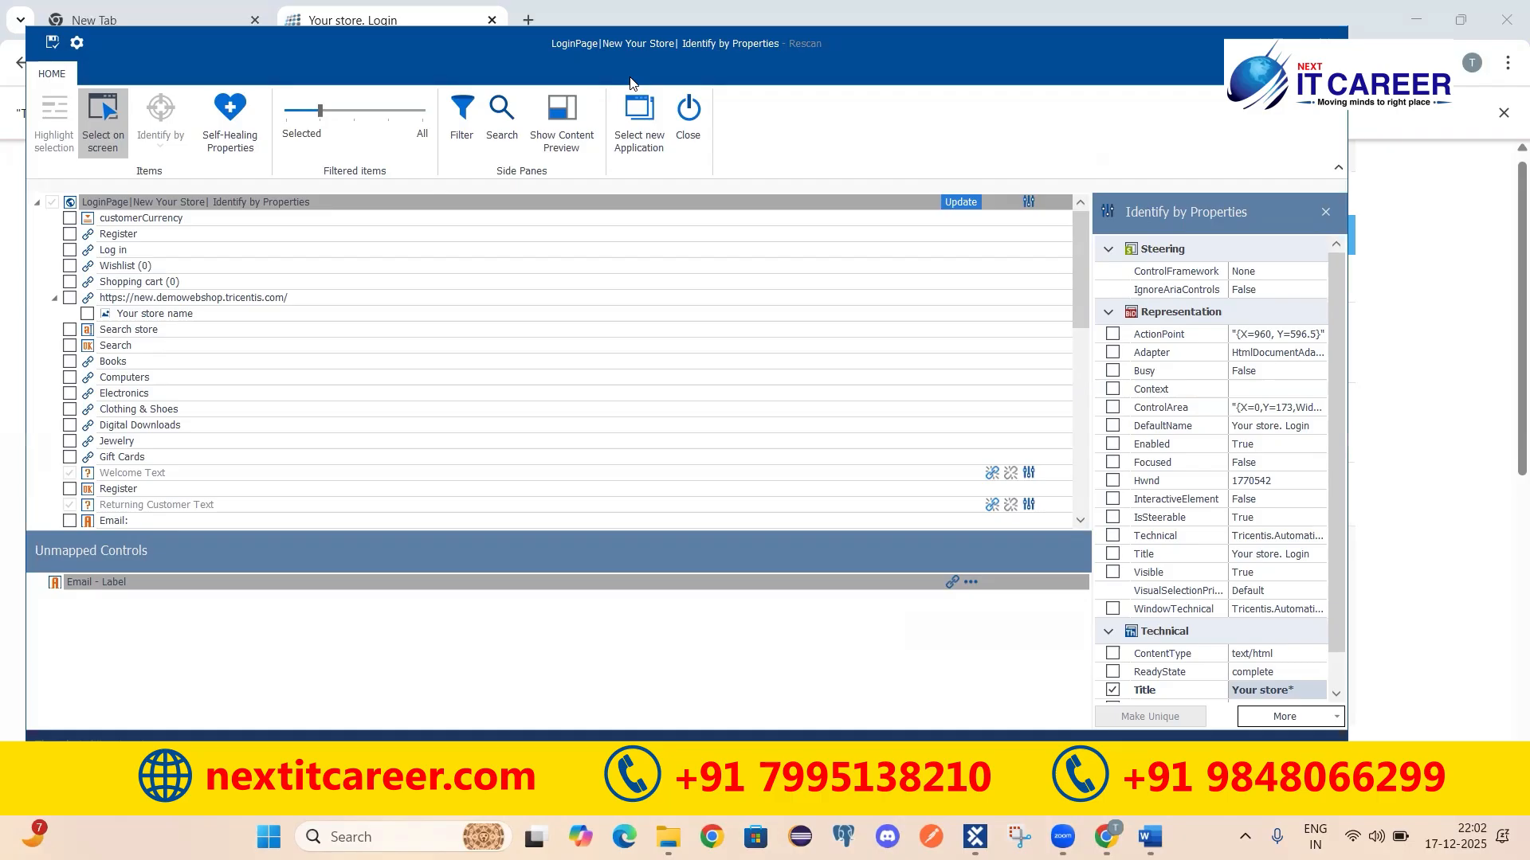
pyautogui.moveTo(630, 78); pyautogui.dragTo(863, 777)
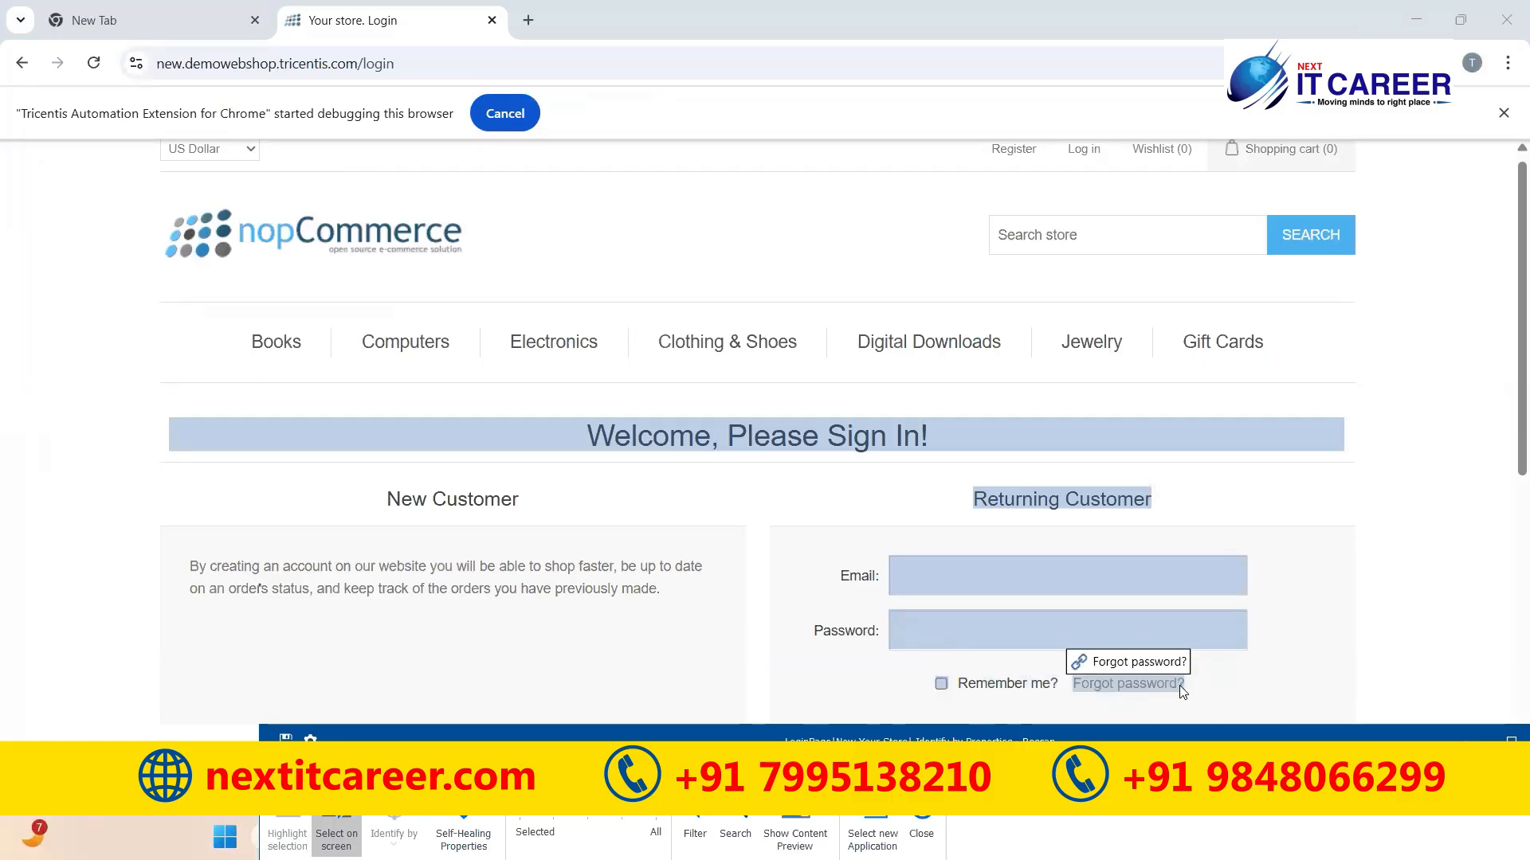
pyautogui.click(1158, 687)
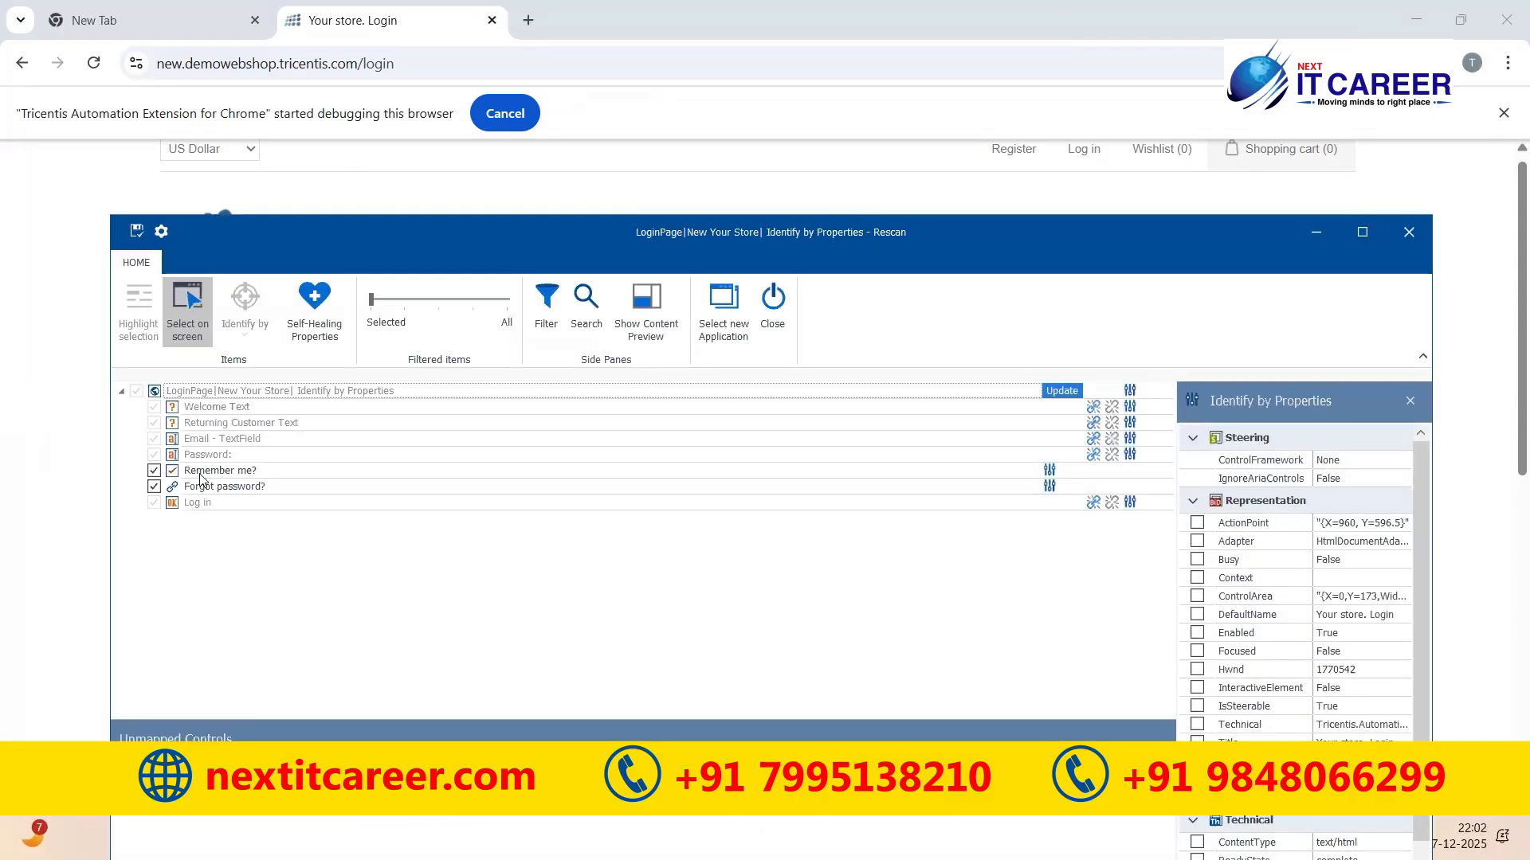
pyautogui.click(187, 296)
# Examine the identifying properties of the Remember me? and Forgot password? controls in the rescan window.
pyautogui.click(211, 475)
pyautogui.click(212, 486)
pyautogui.click(220, 474)
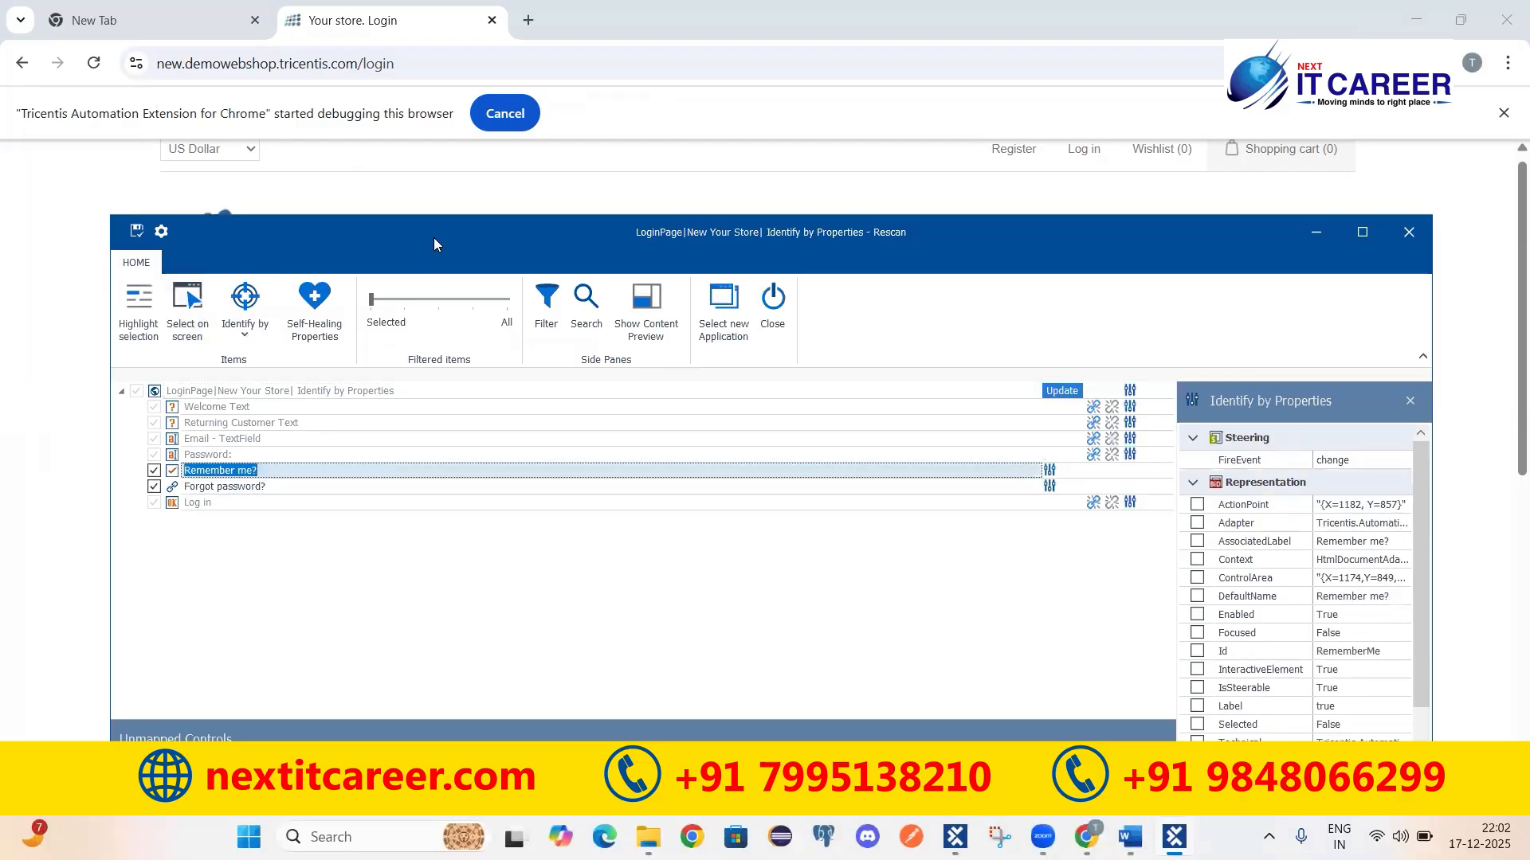
pyautogui.moveTo(433, 238); pyautogui.dragTo(349, 91)
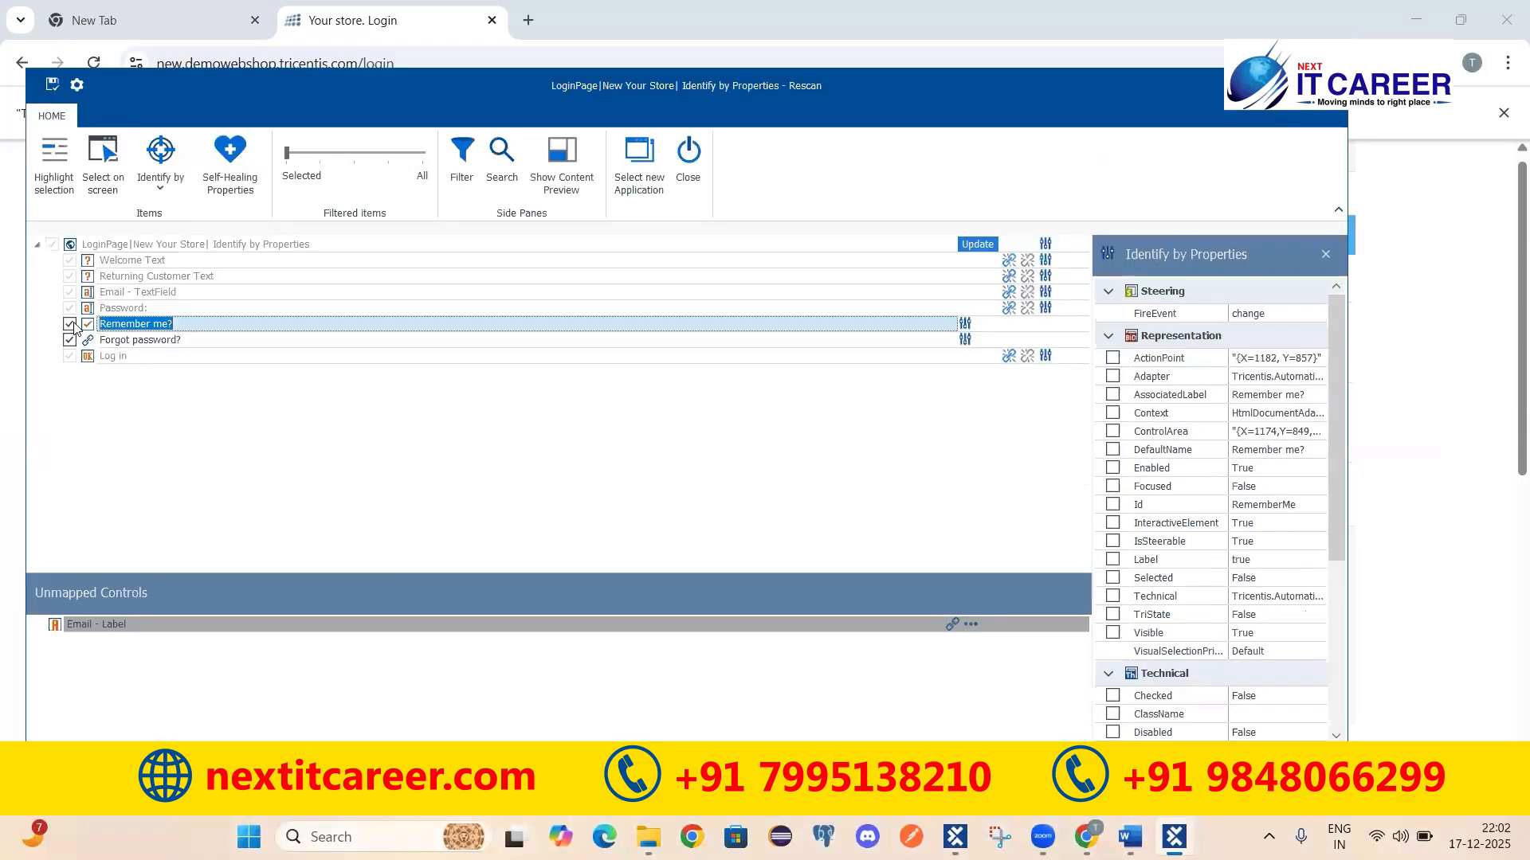
pyautogui.moveTo(1340, 321); pyautogui.dragTo(1336, 529)
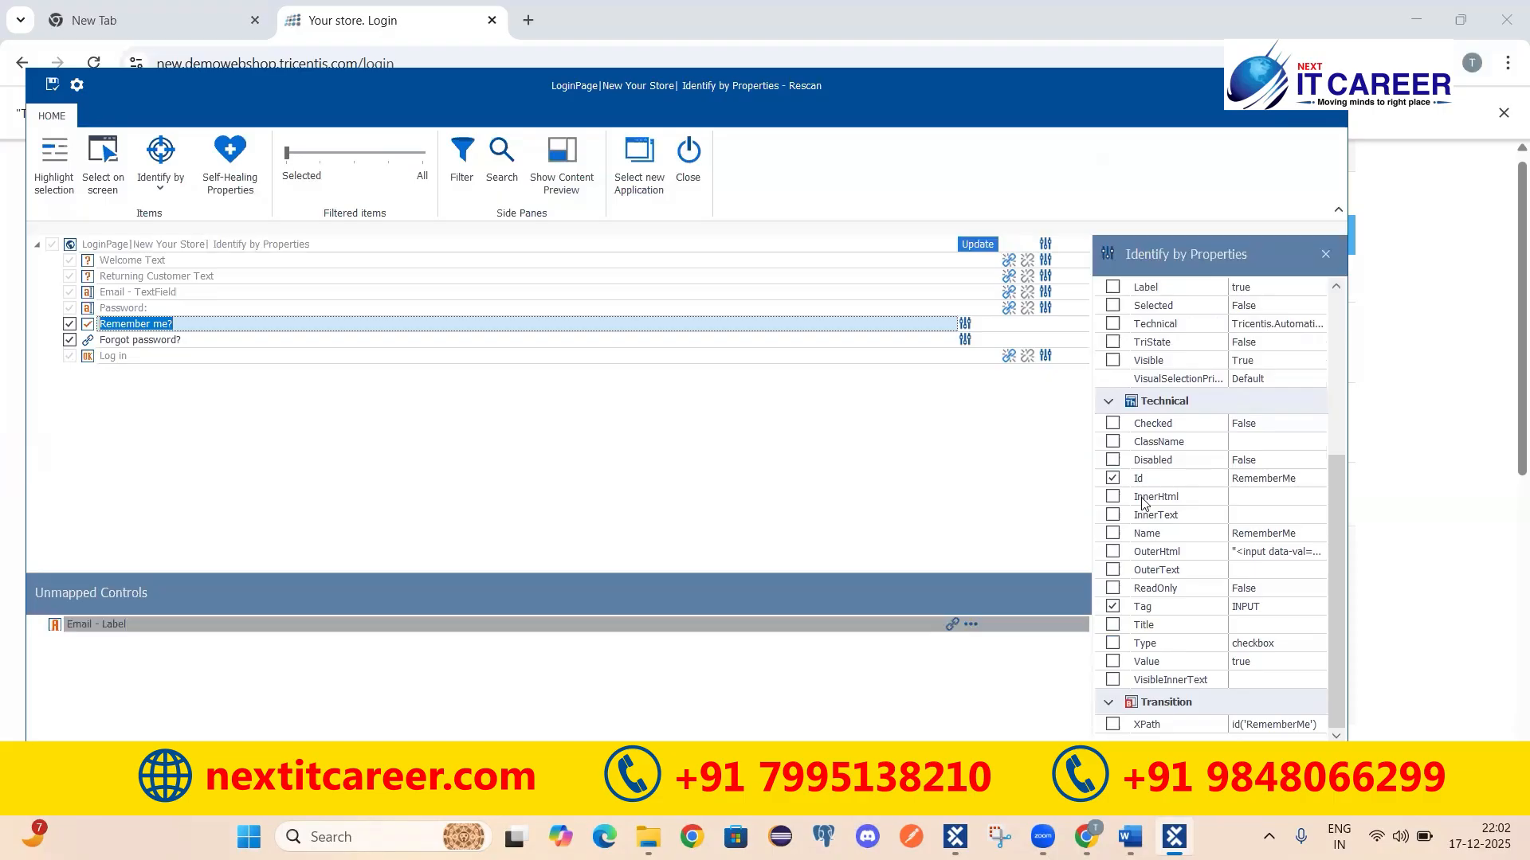
pyautogui.scroll(5, 1248, 593)
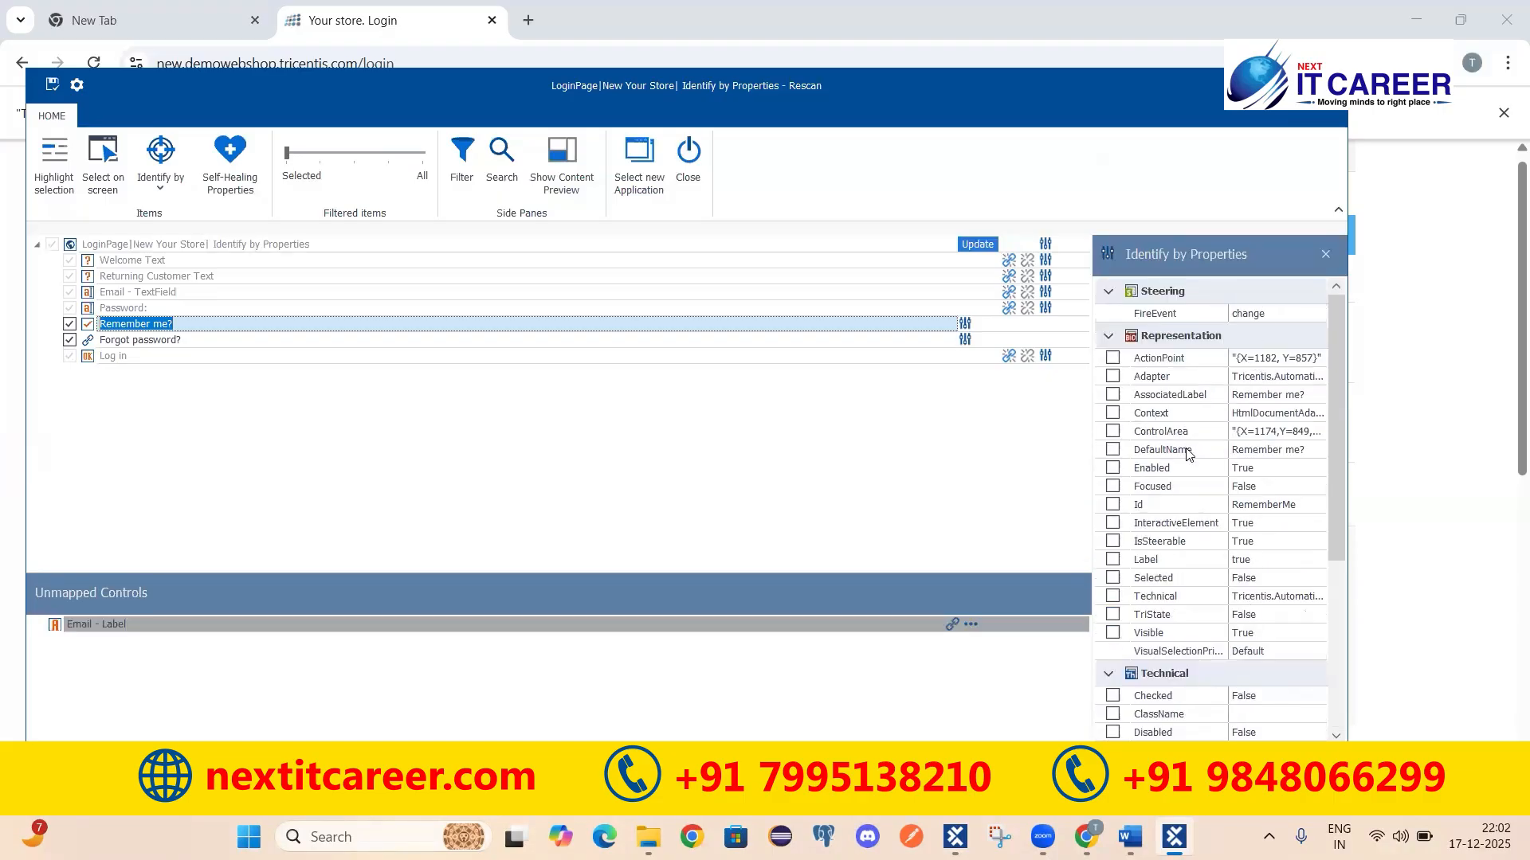
pyautogui.click(163, 342)
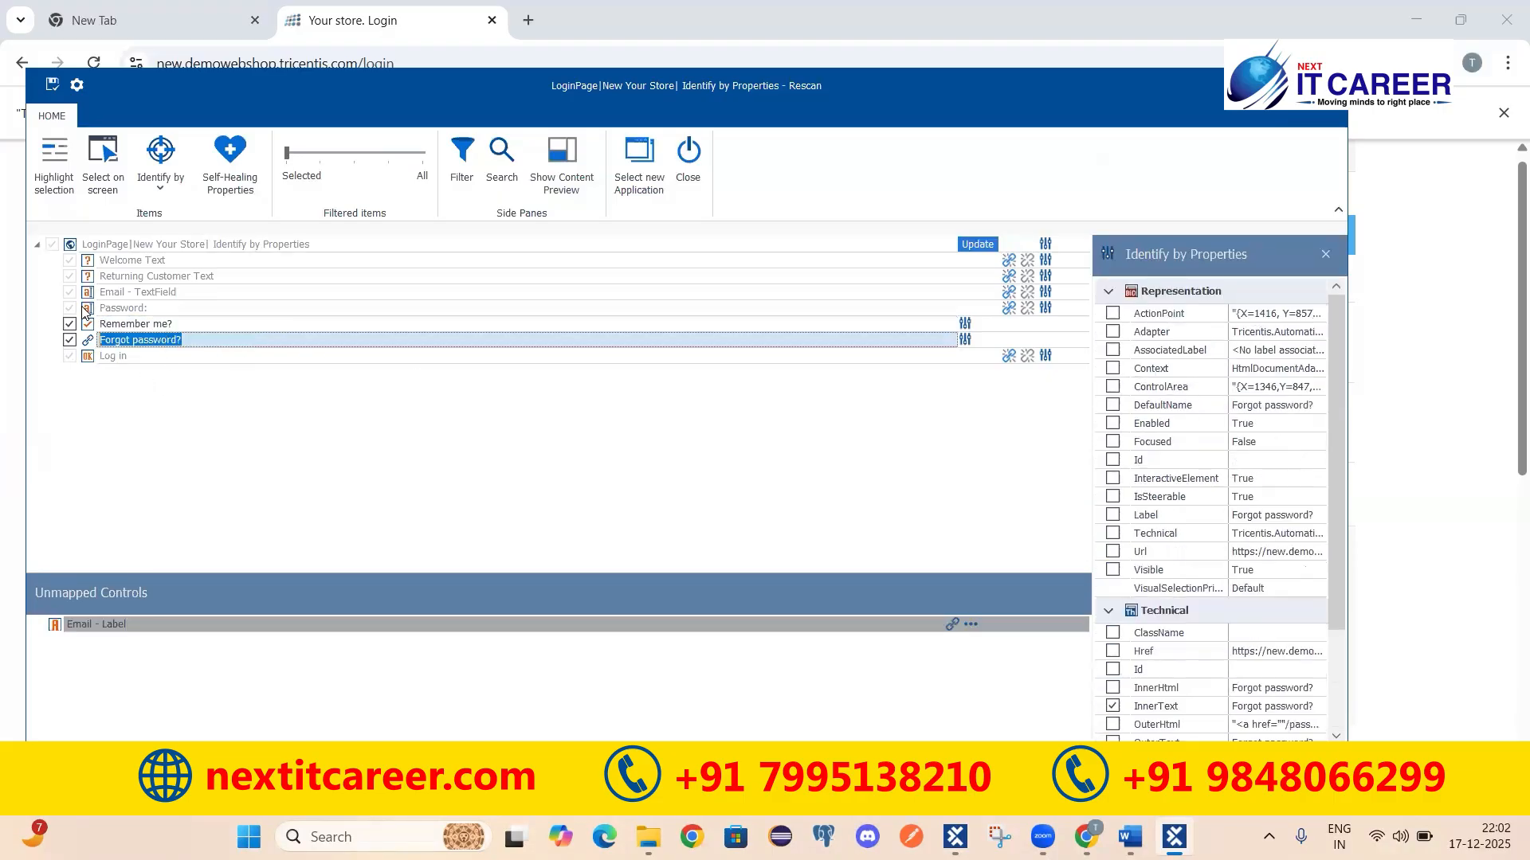
pyautogui.click(127, 324)
pyautogui.click(137, 337)
pyautogui.click(145, 344)
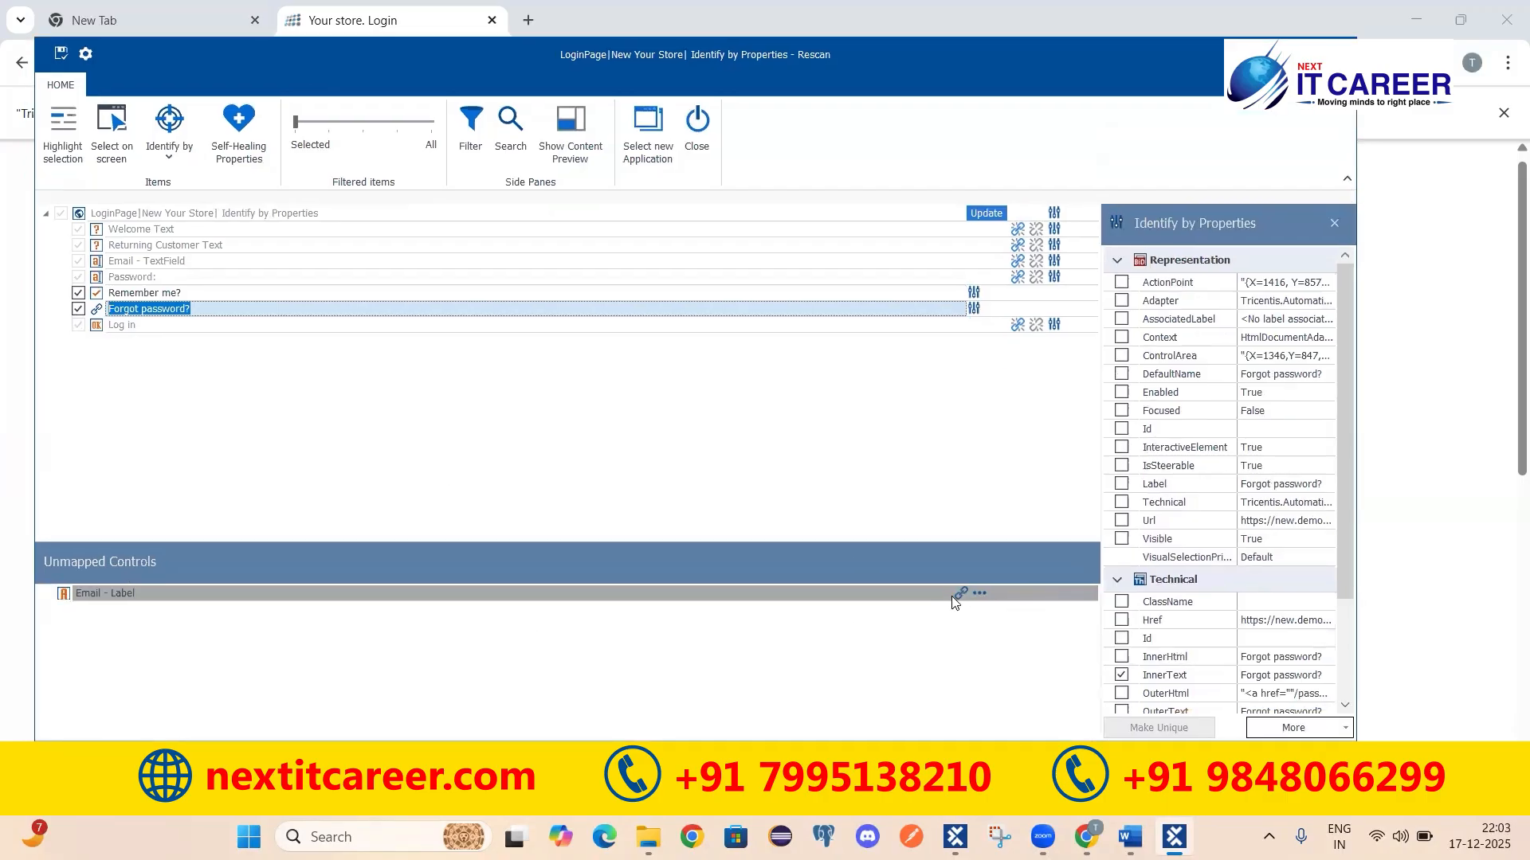
# Map the unmapped Email - Label control to the login page's Email label and update its InnerText to the application value Email:.
pyautogui.click(67, 598)
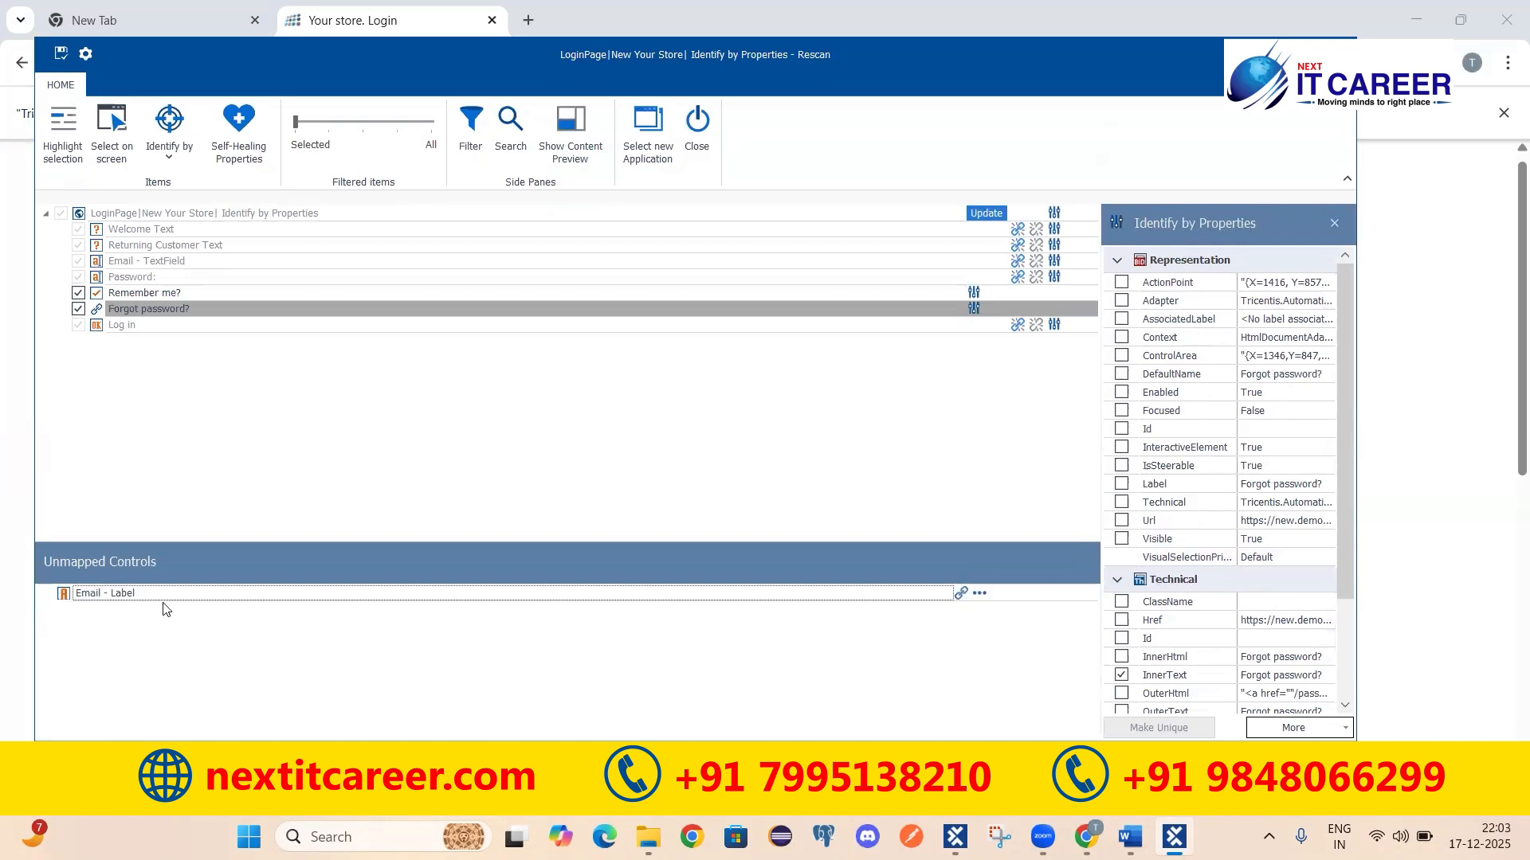
pyautogui.click(963, 594)
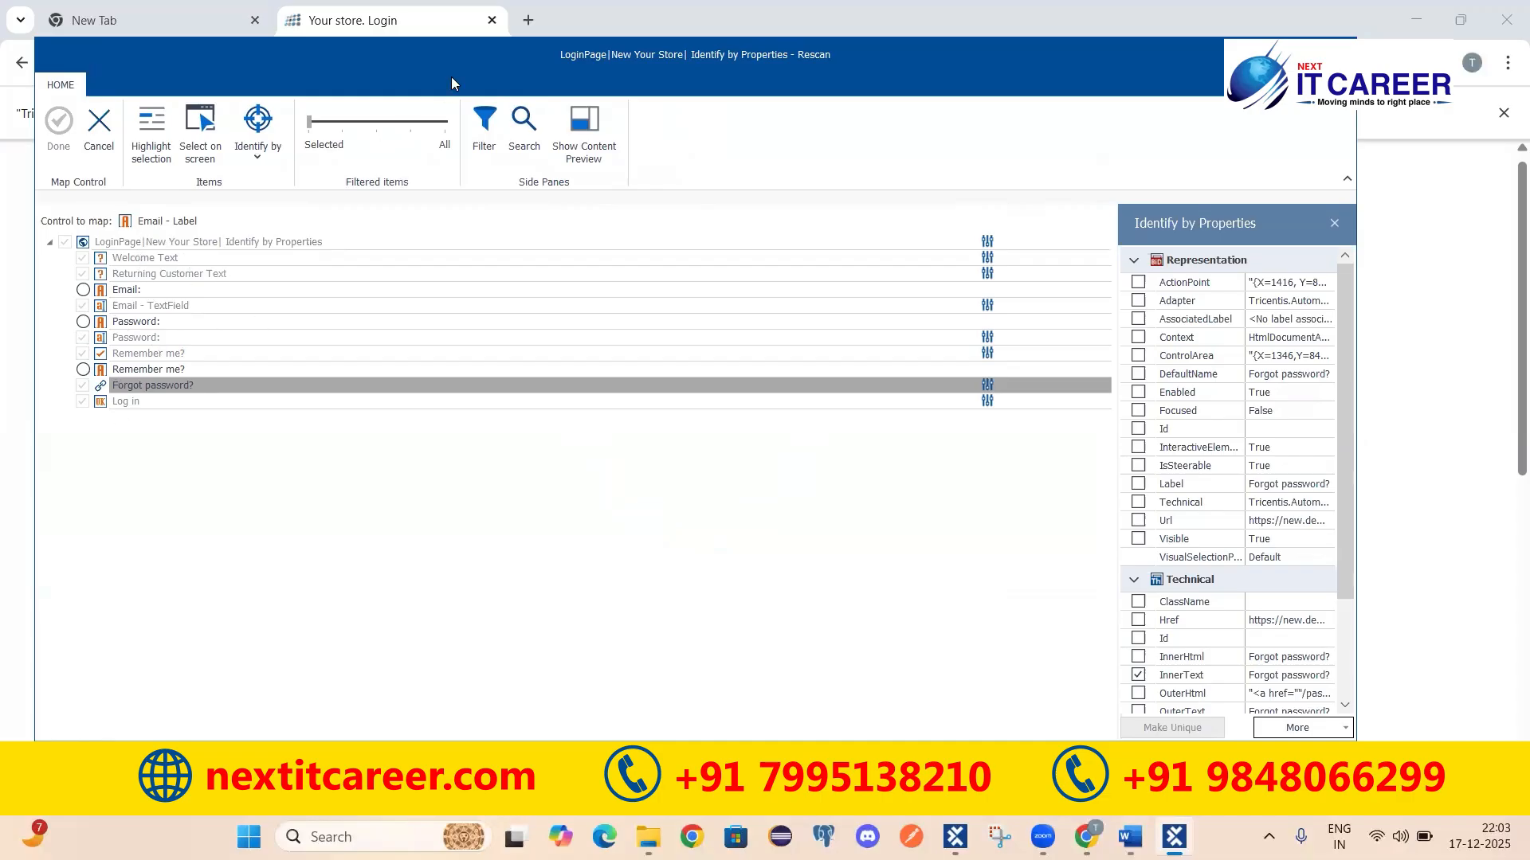
pyautogui.moveTo(451, 76); pyautogui.dragTo(469, 81)
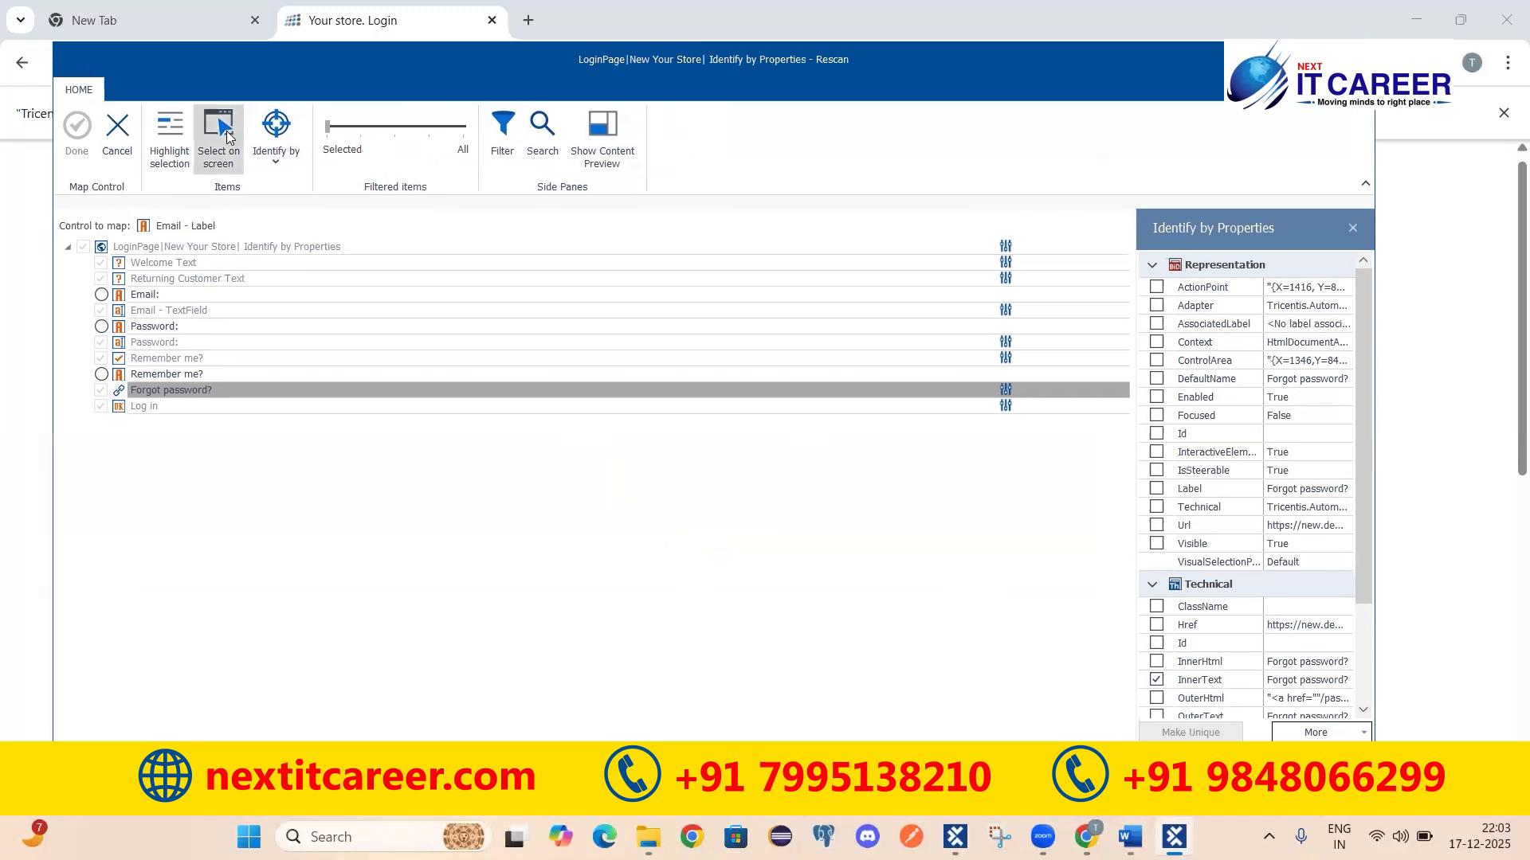
pyautogui.click(226, 131)
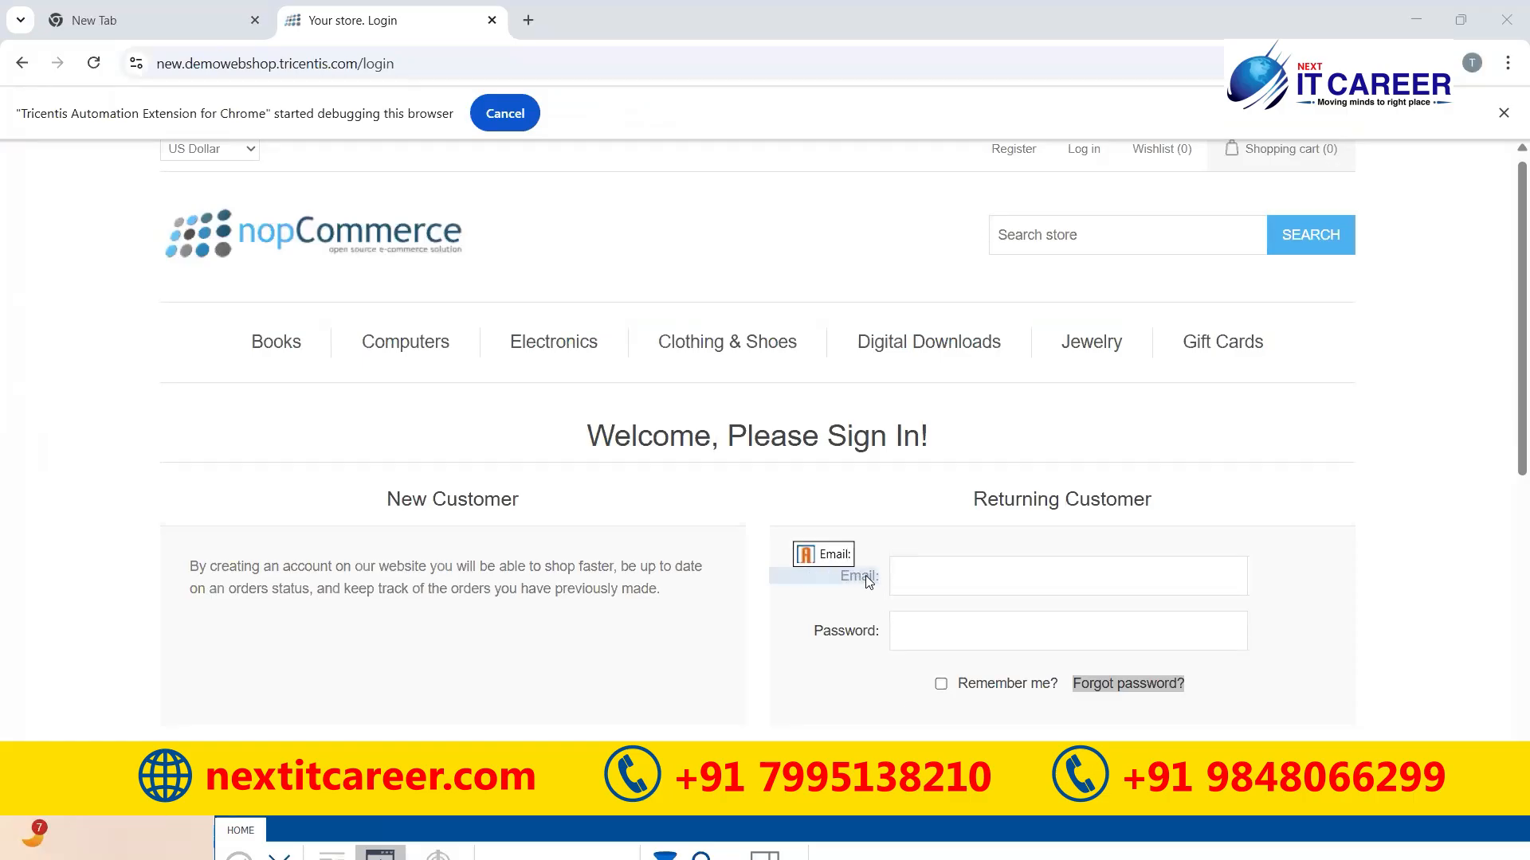
pyautogui.click(866, 576)
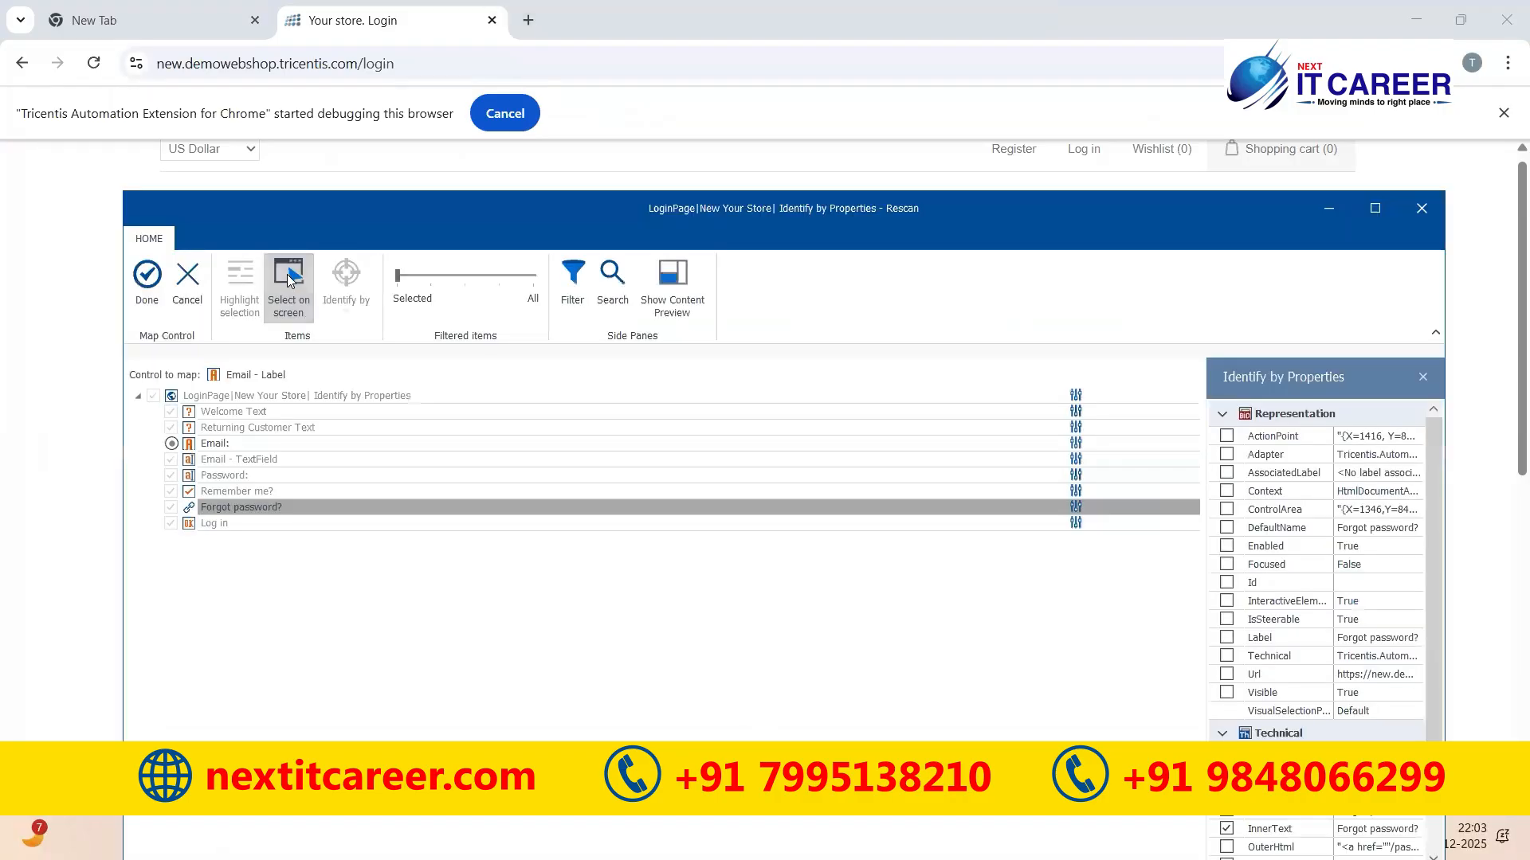
pyautogui.click(192, 448)
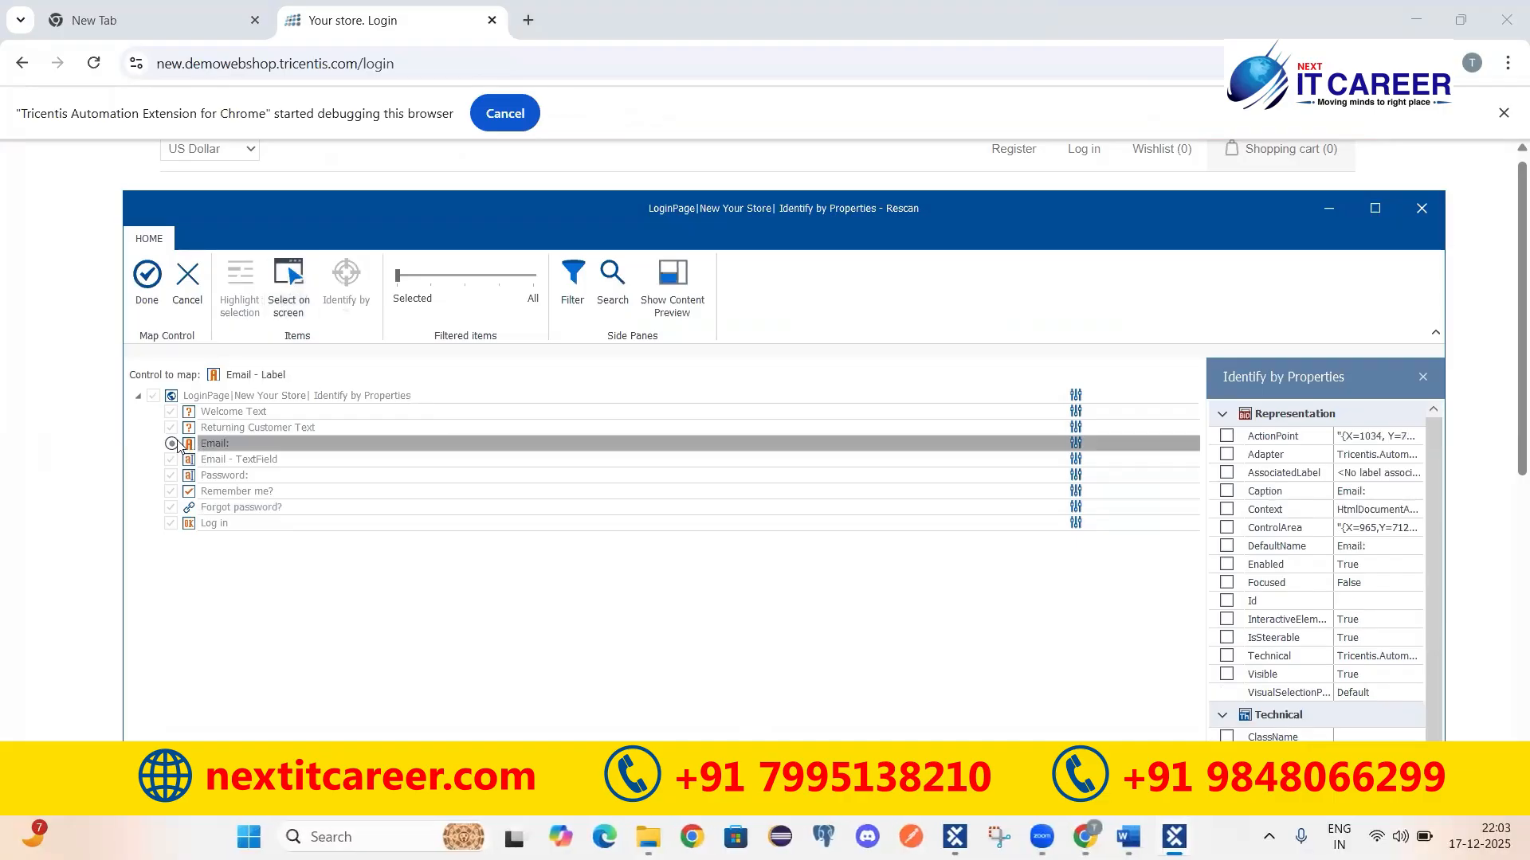
pyautogui.click(151, 278)
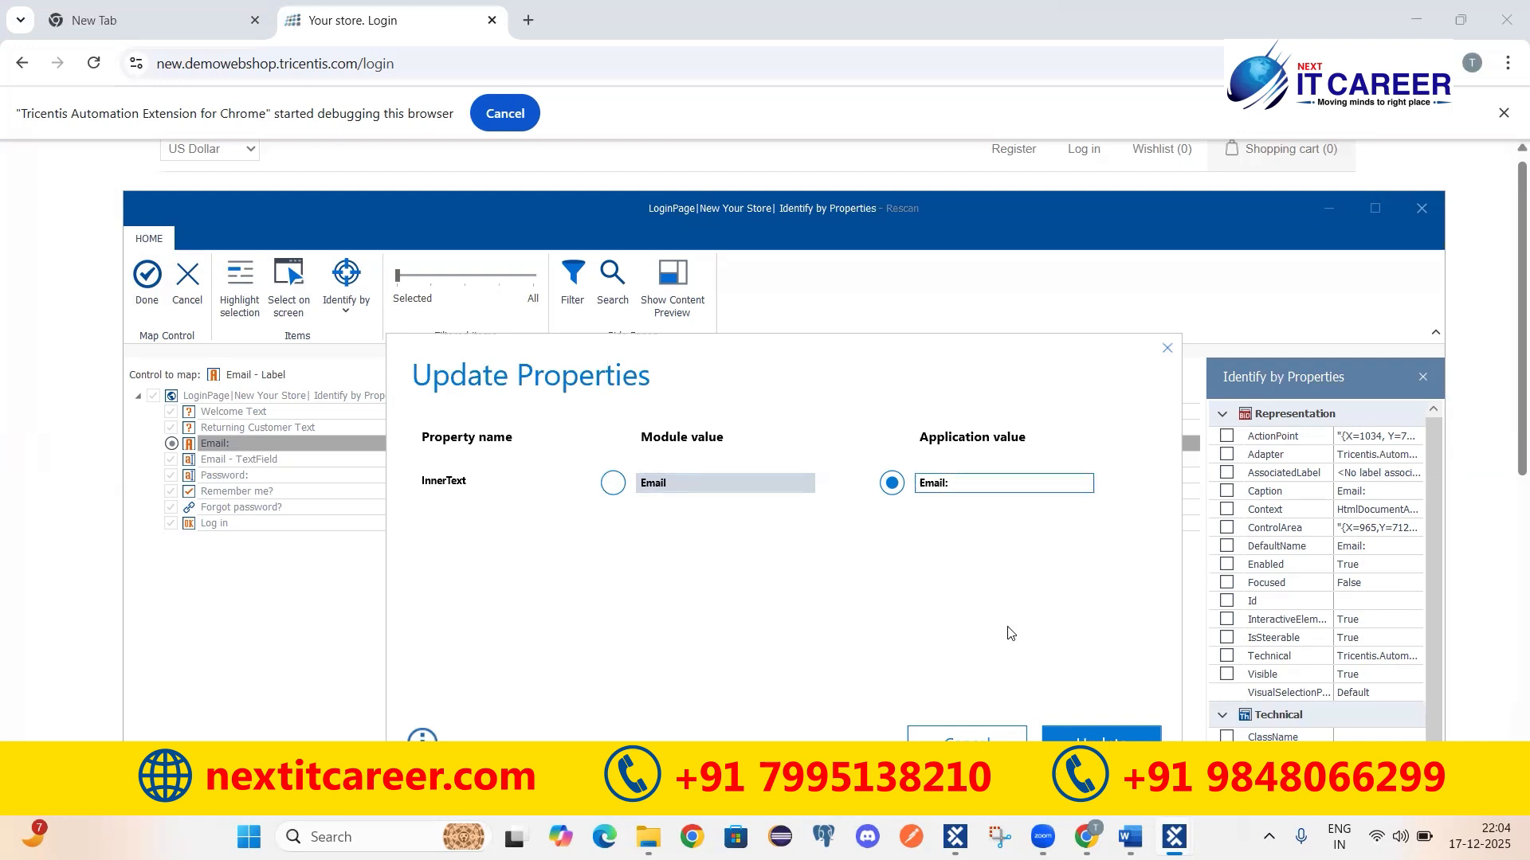
pyautogui.click(1101, 734)
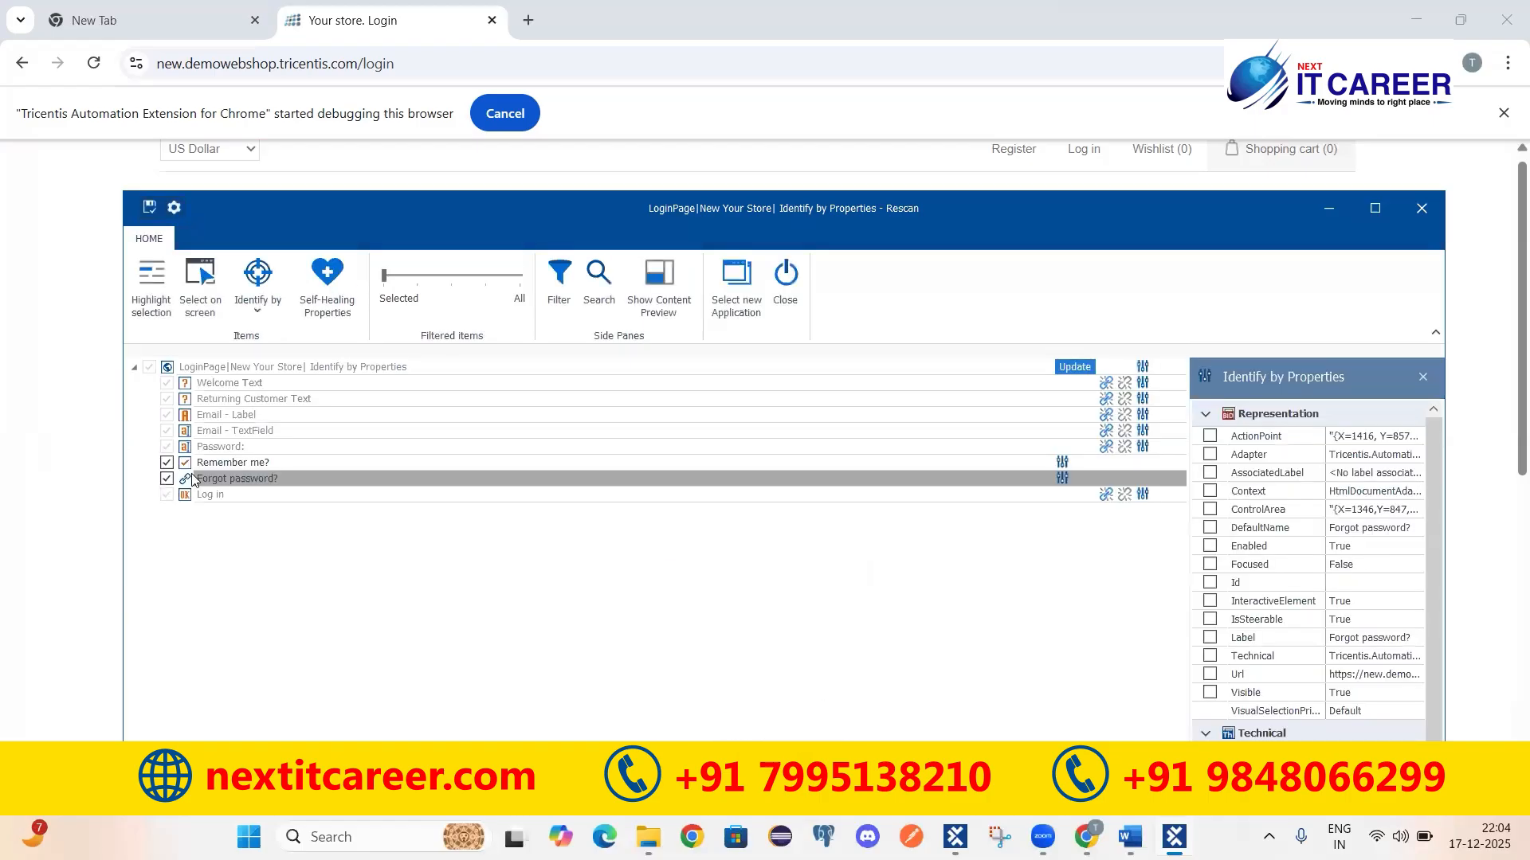
# Check the identifying properties of the Email - Label control, then save the rescanned module and close the rescan window.
pyautogui.click(218, 416)
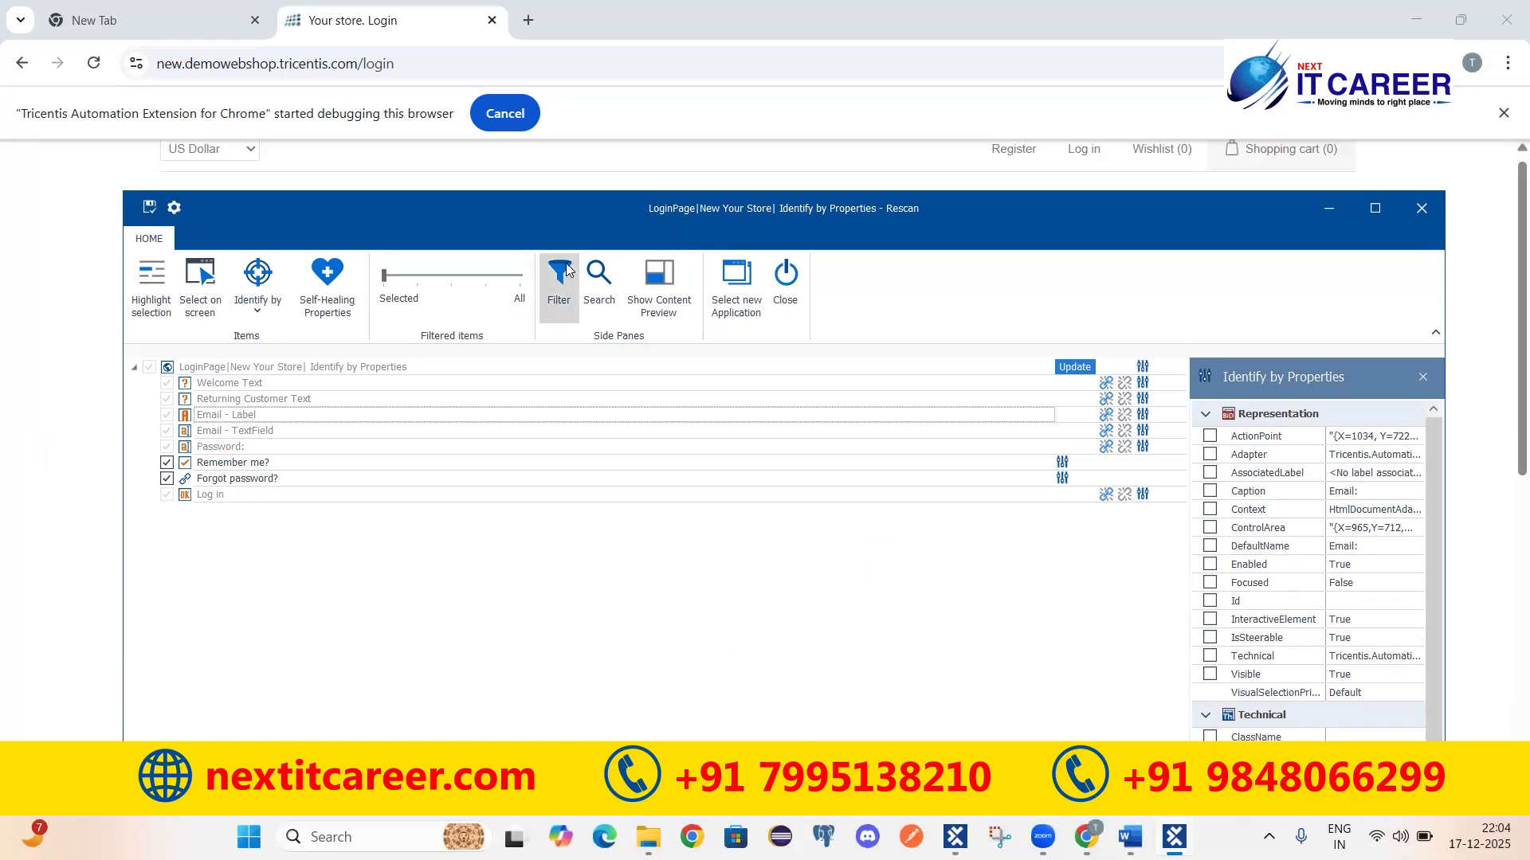
pyautogui.moveTo(588, 220); pyautogui.dragTo(572, 85)
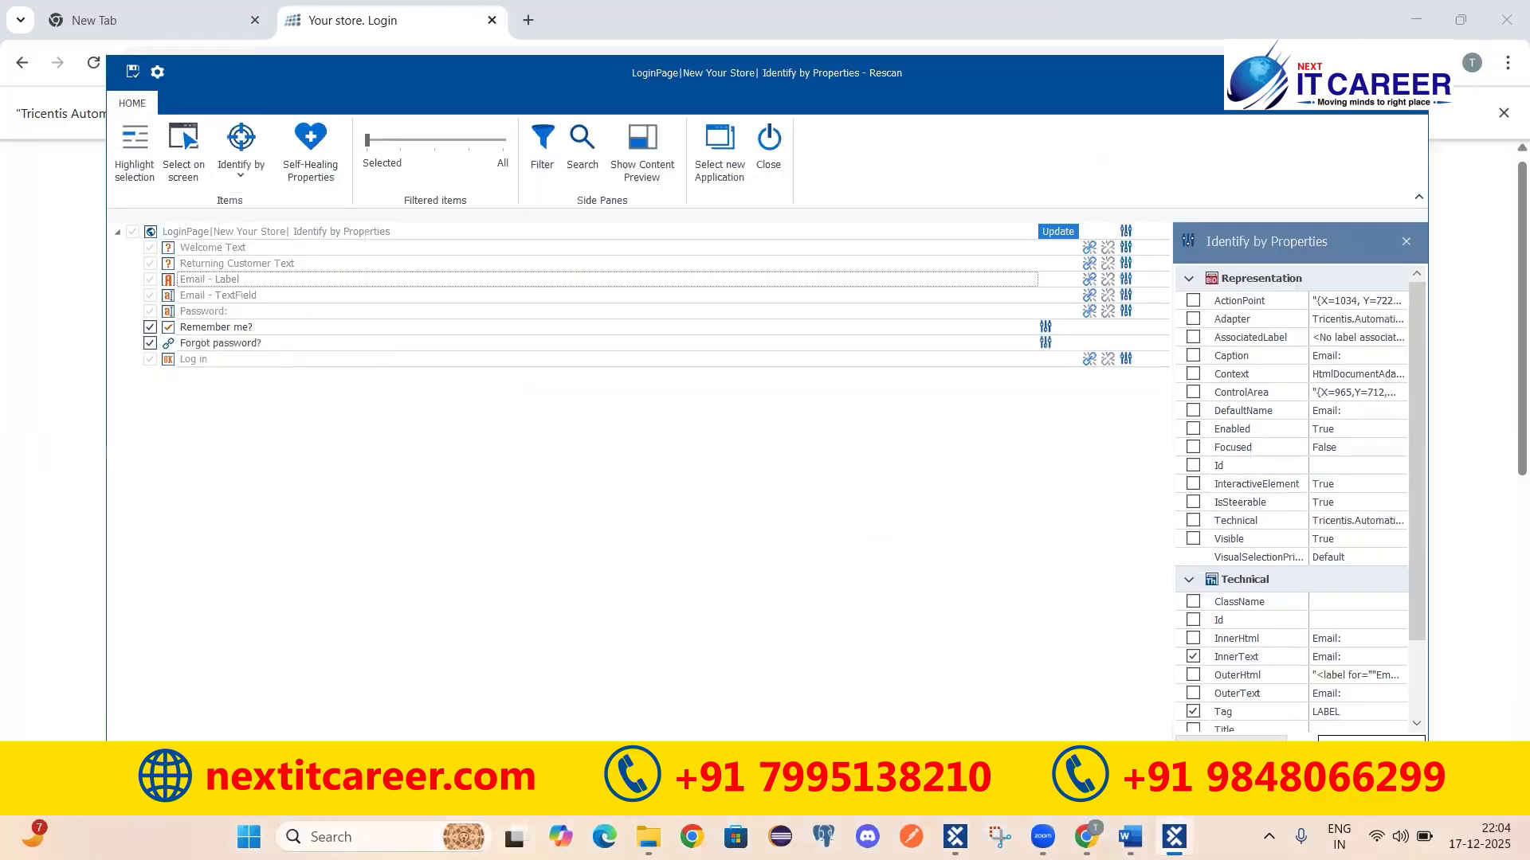
pyautogui.scroll(-2, 1325, 455)
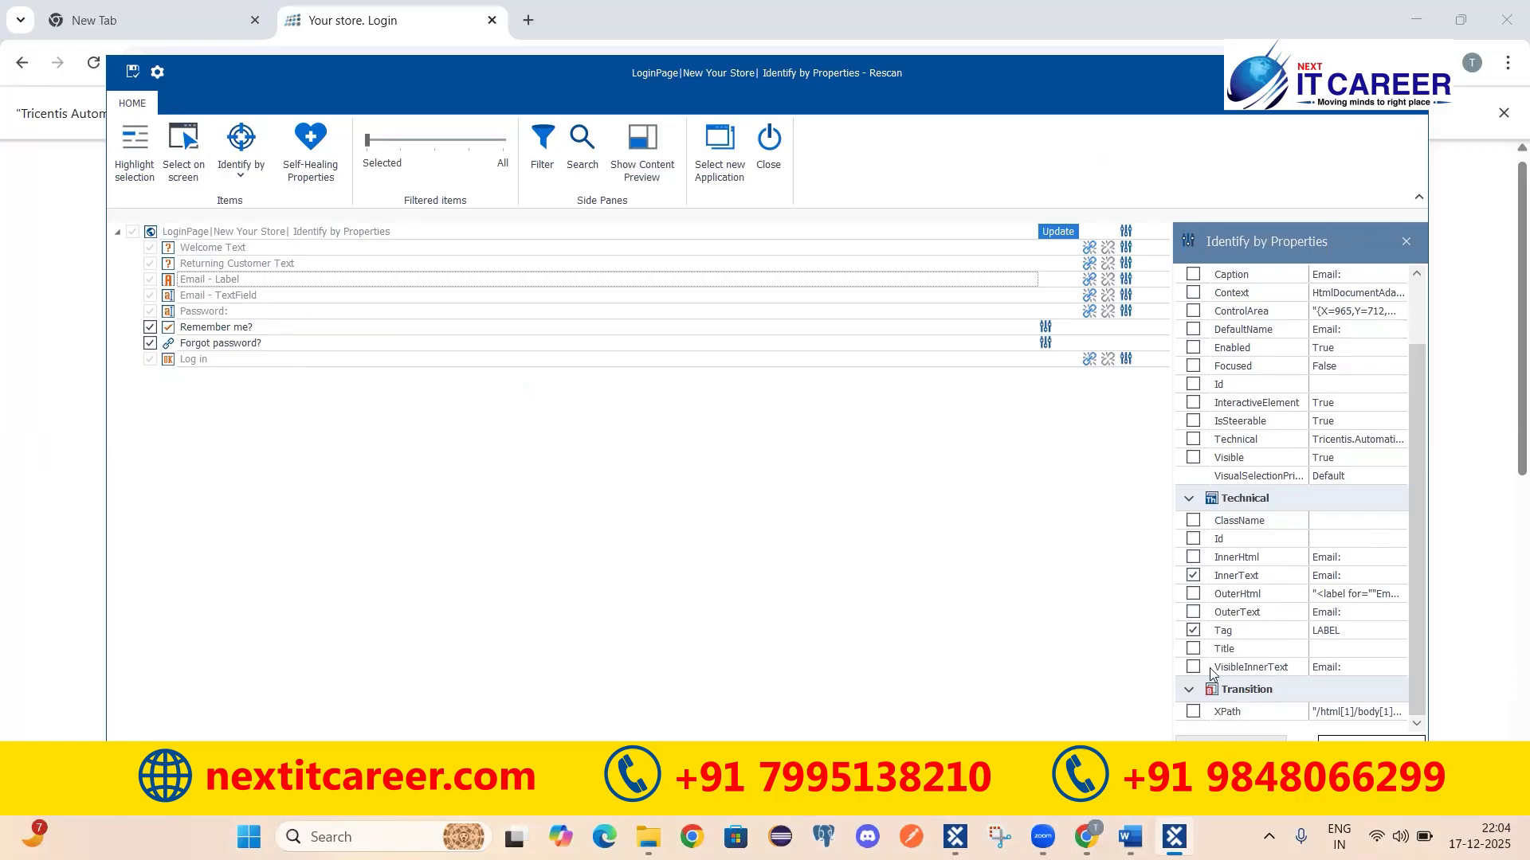
pyautogui.moveTo(1420, 383); pyautogui.dragTo(1415, 298)
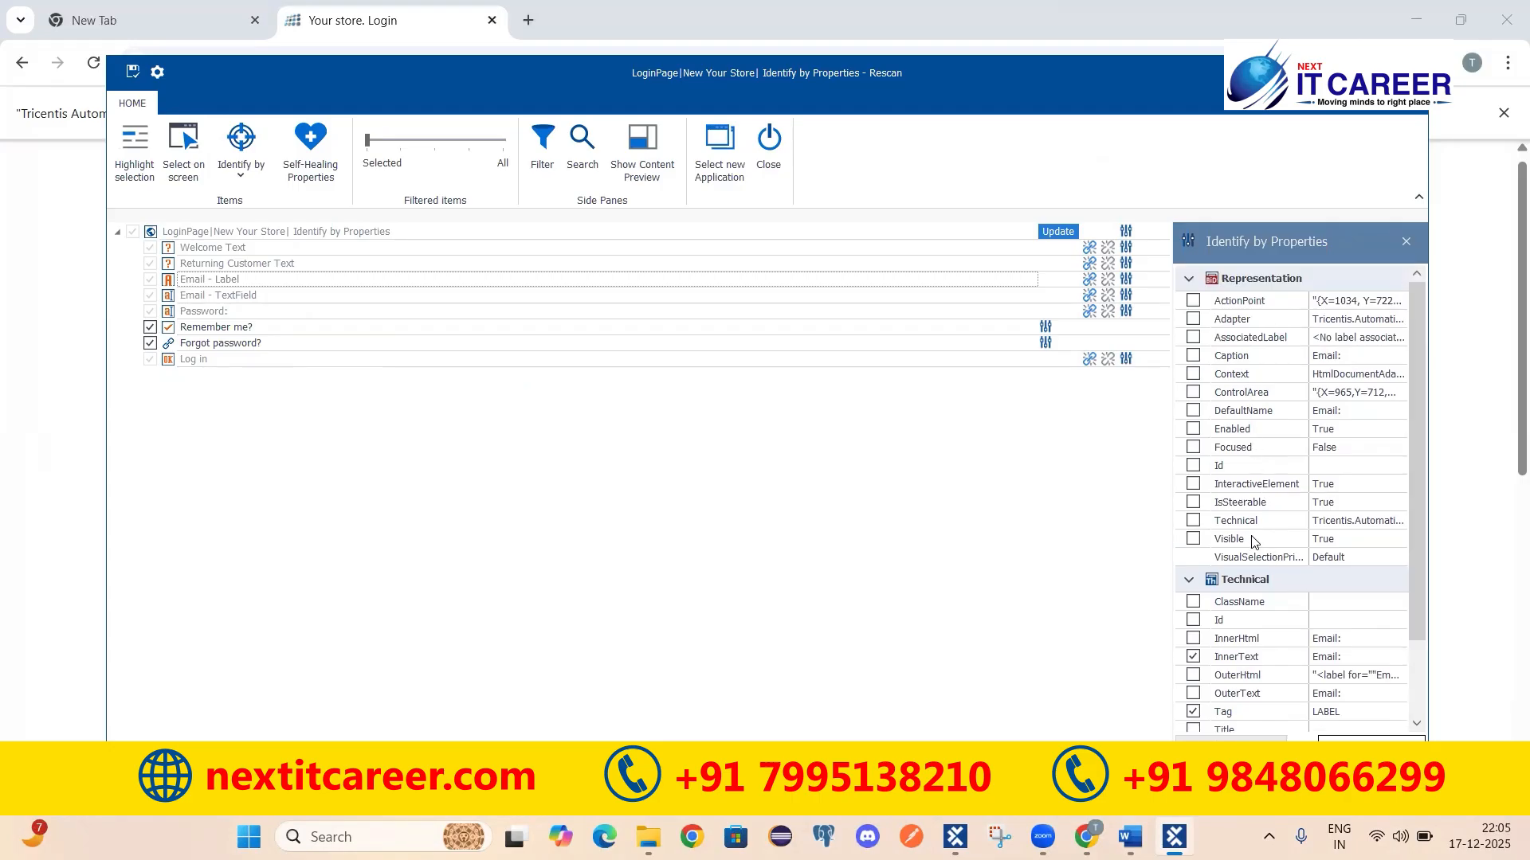
pyautogui.click(132, 71)
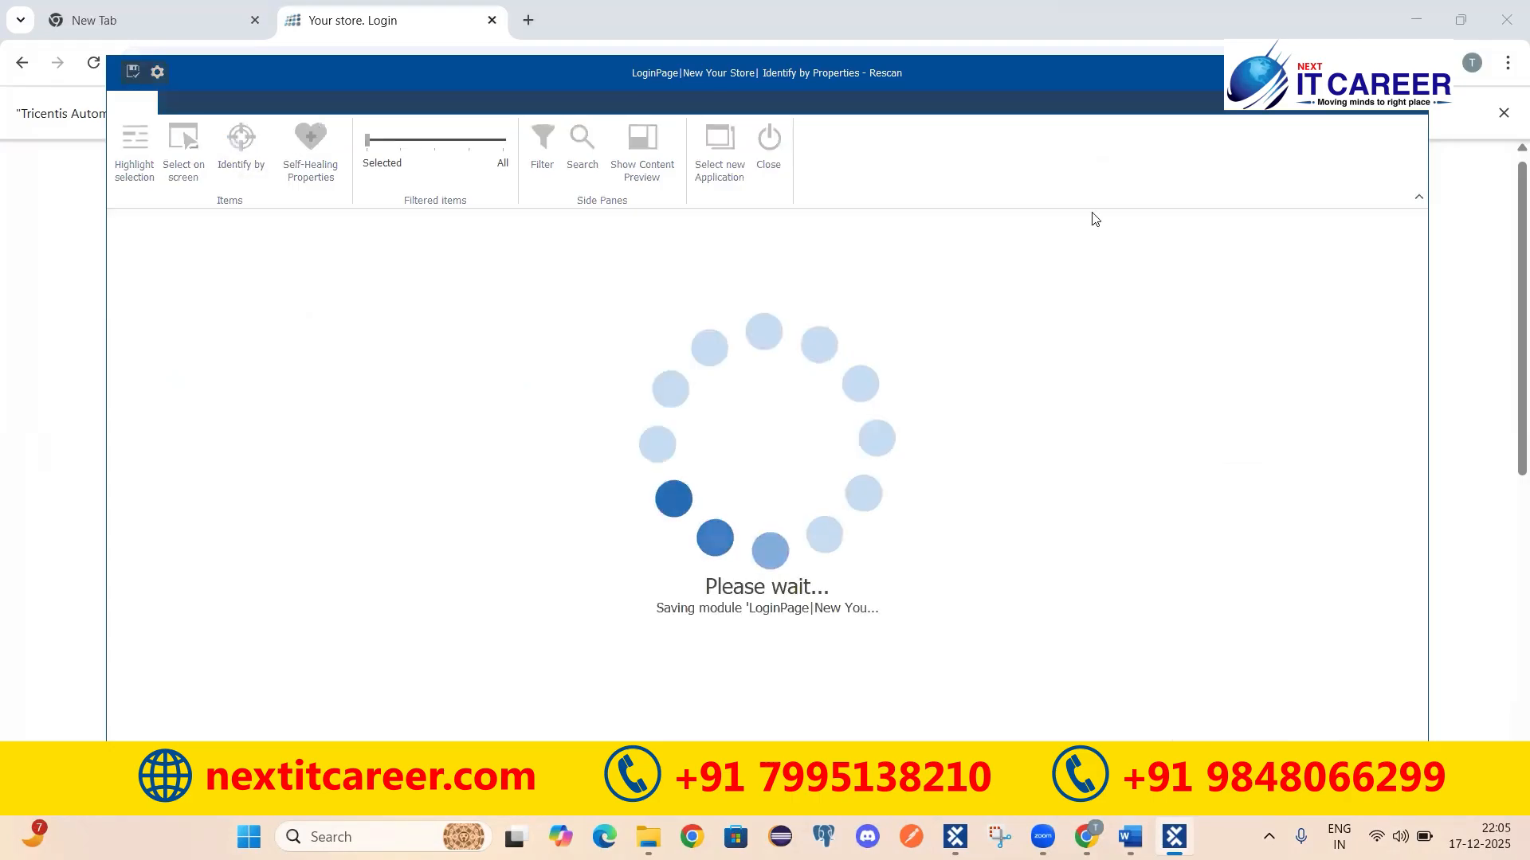
pyautogui.click(769, 143)
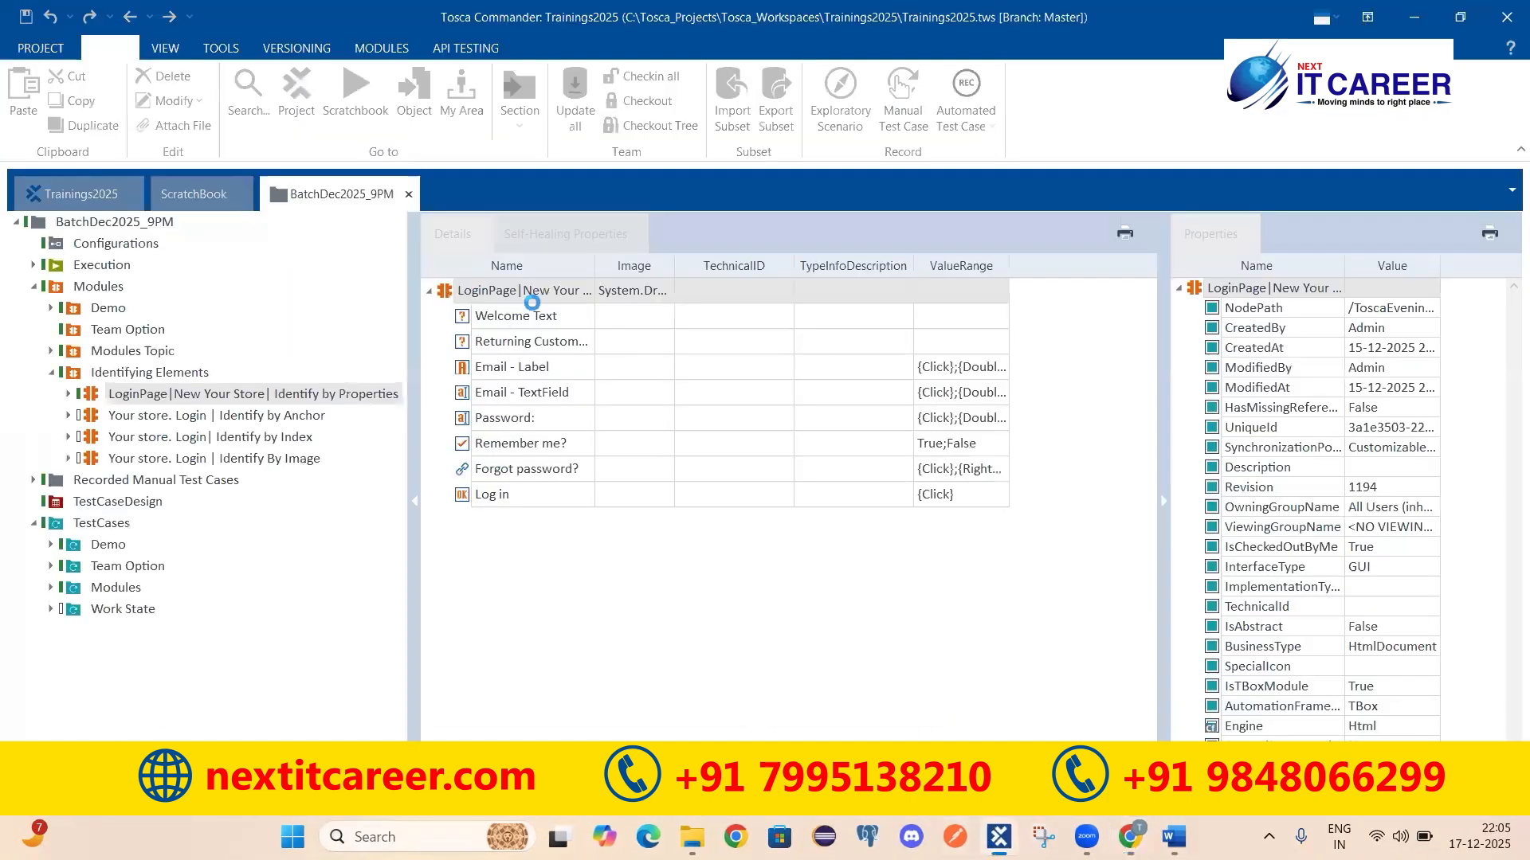
# Compare the properties of the Email - Label and Email - TextField attributes in the updated login page module.
pyautogui.click(501, 371)
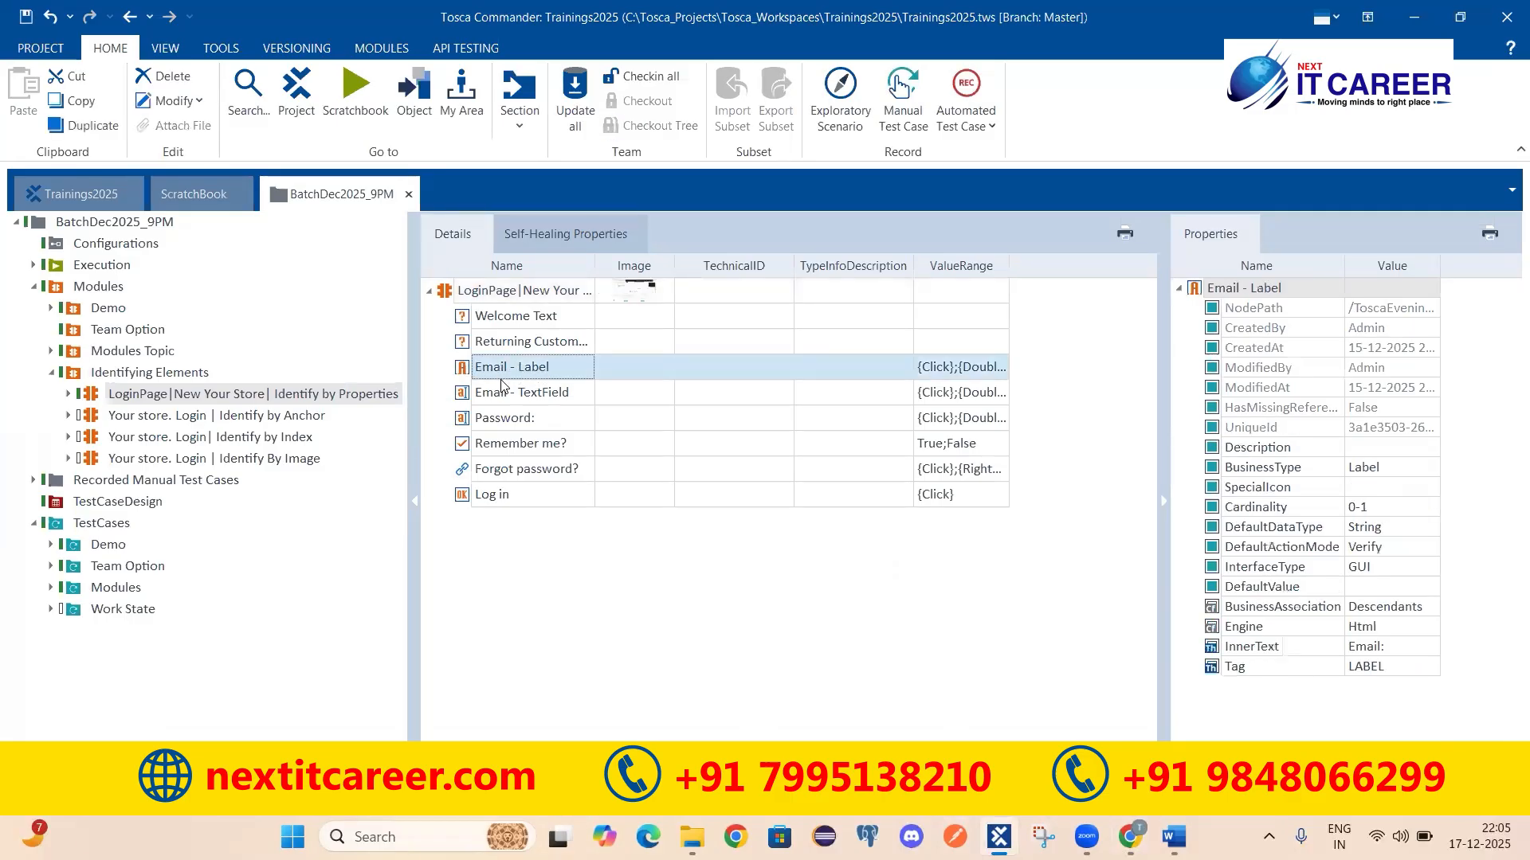
pyautogui.rightClick(536, 368)
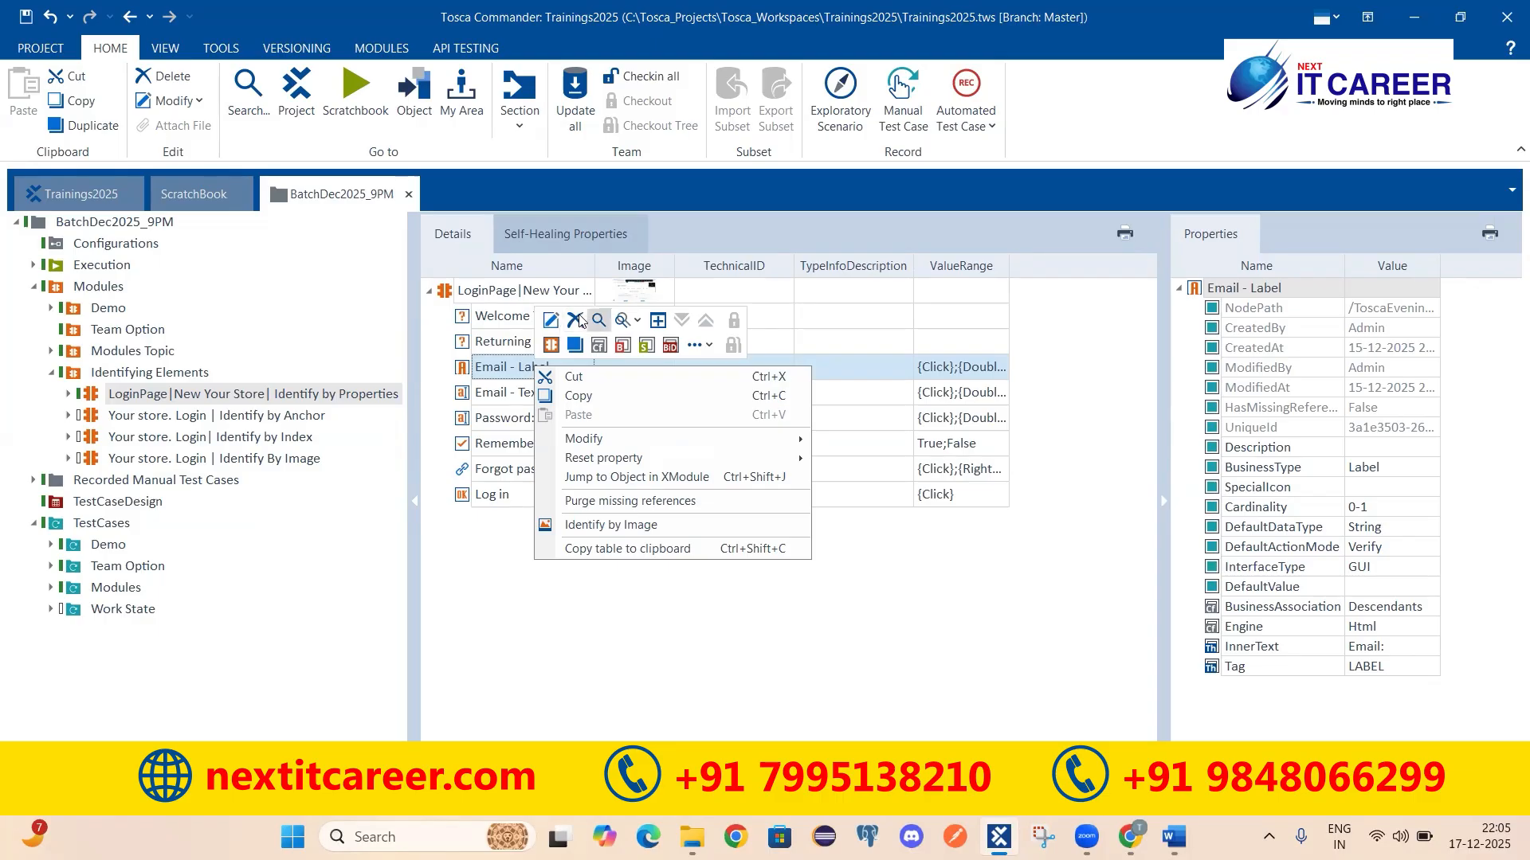
pyautogui.click(847, 697)
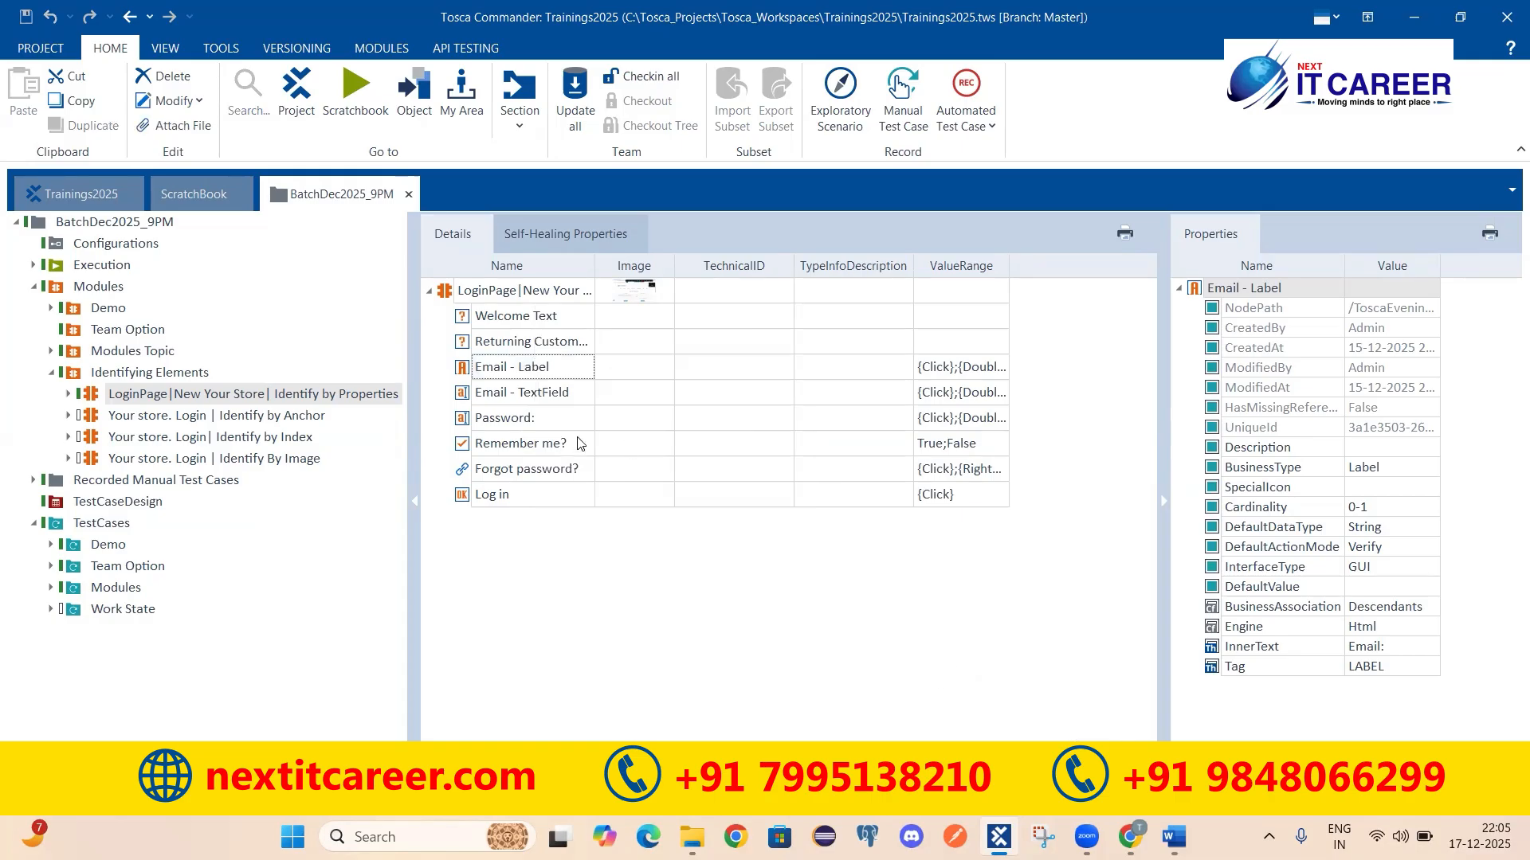
pyautogui.click(471, 370)
pyautogui.click(477, 390)
pyautogui.click(478, 372)
pyautogui.click(482, 390)
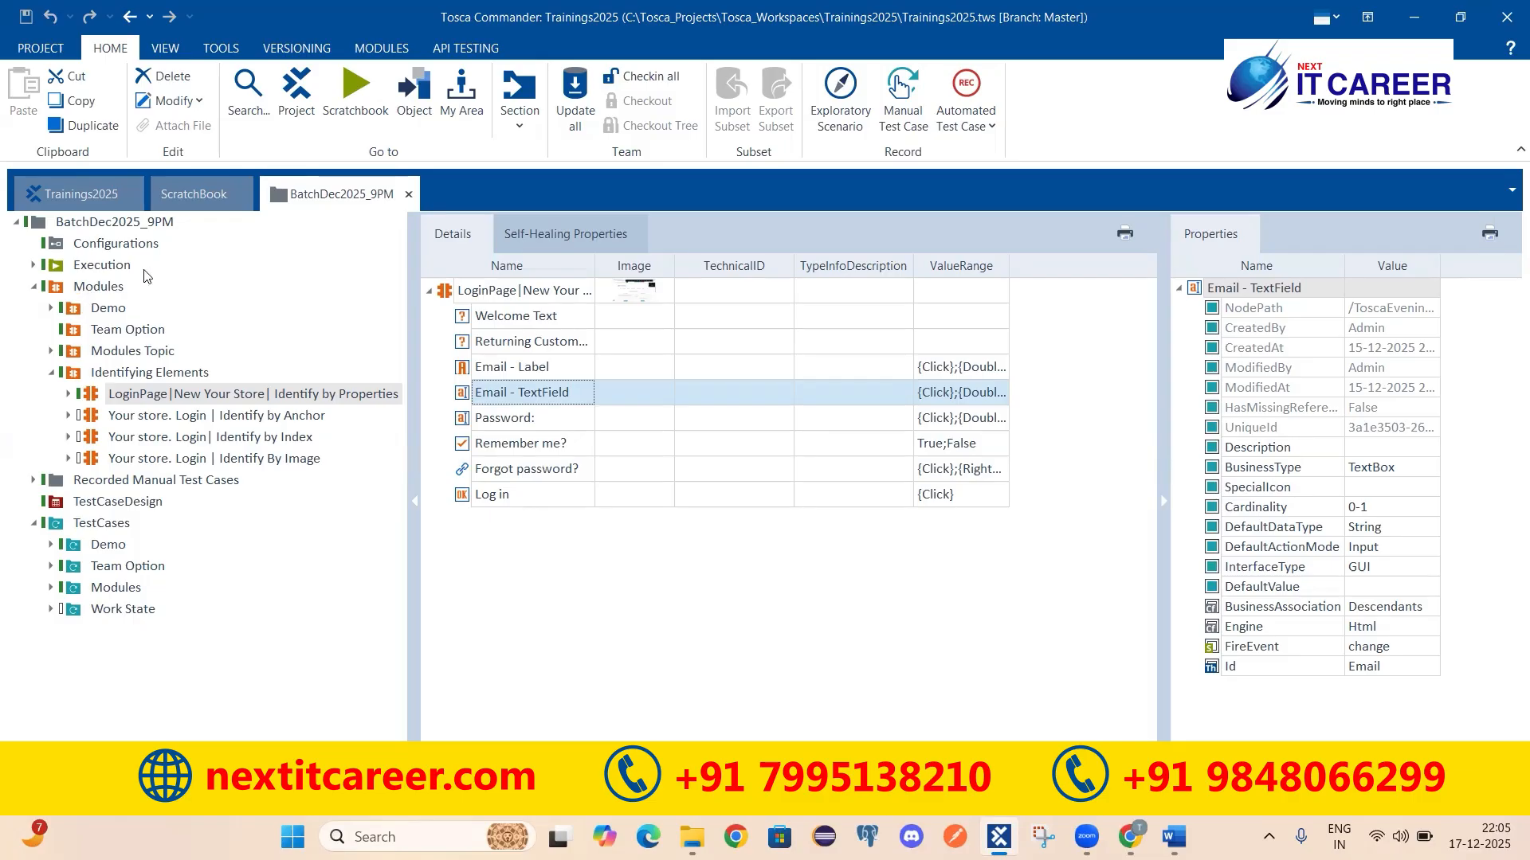
# Switch to the Word notes and review the Identifying Elements in Tosca and Work State sections.
pyautogui.click(1174, 837)
pyautogui.scroll(5, 574, 605)
pyautogui.scroll(-3, 578, 603)
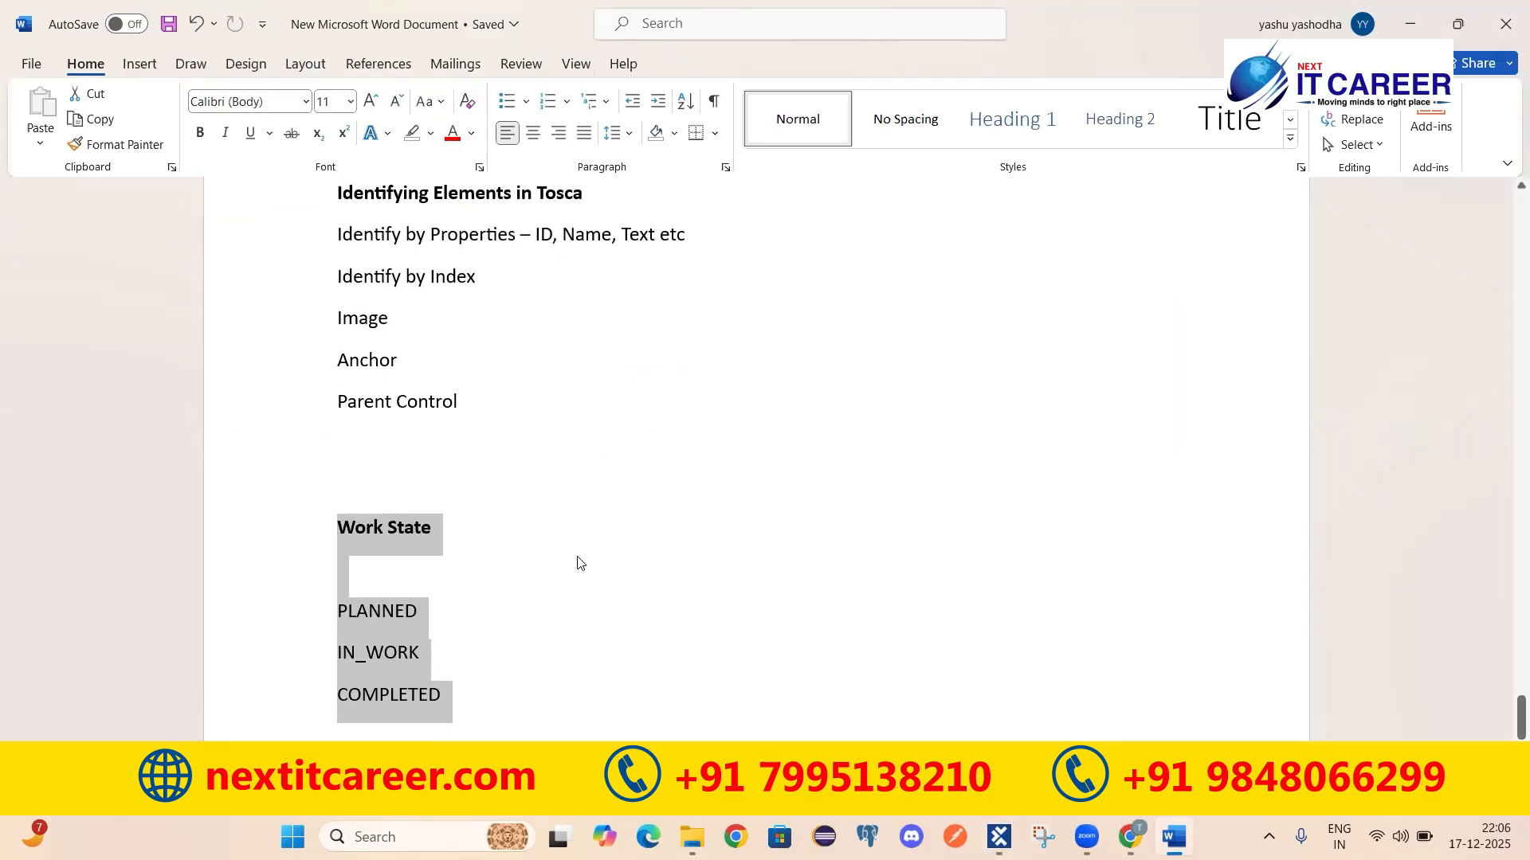
pyautogui.scroll(1, 508, 474)
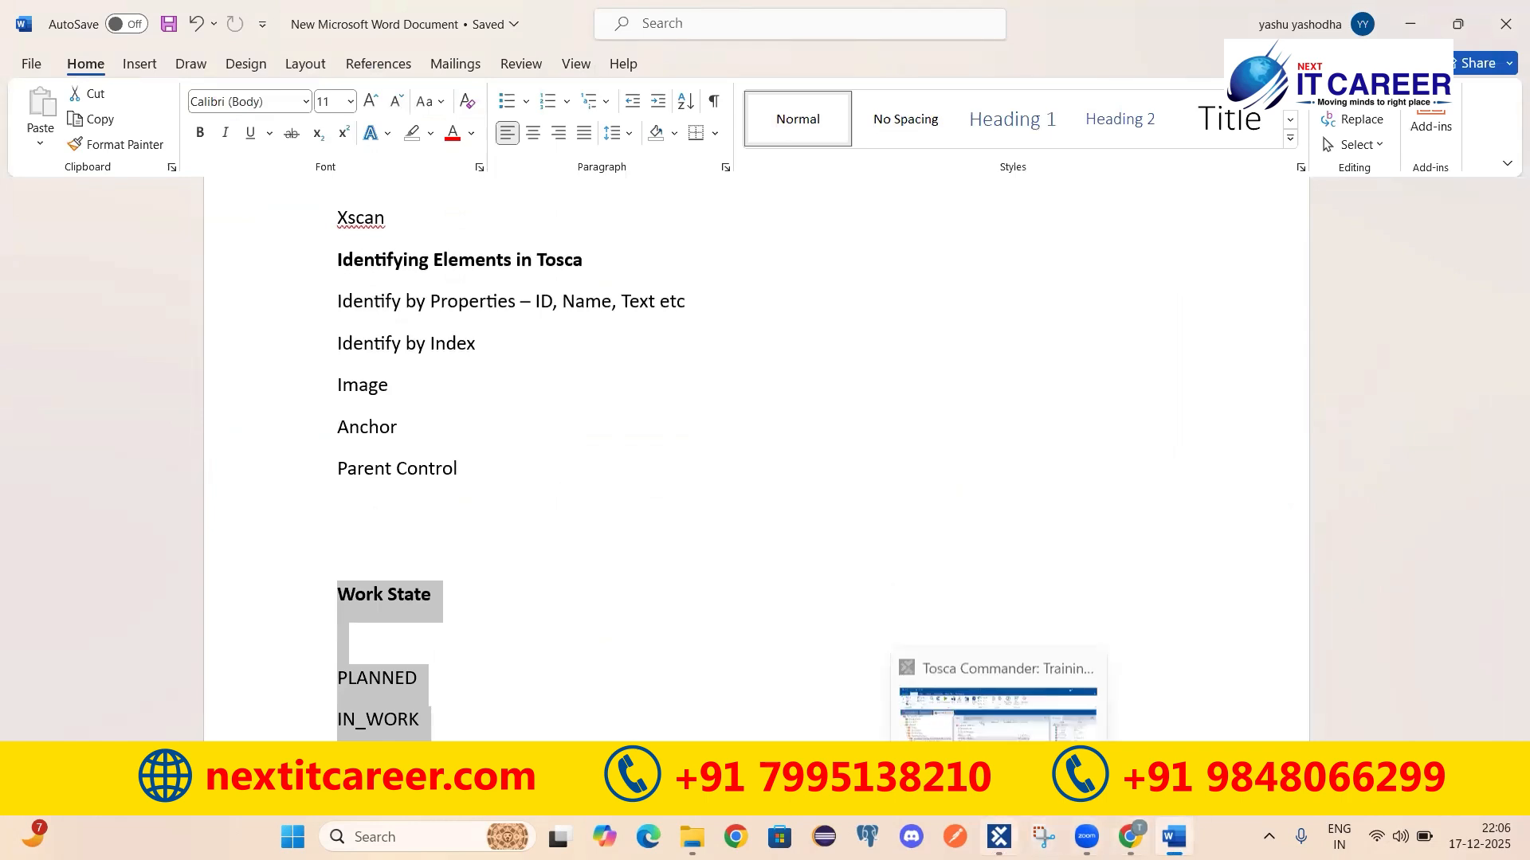
# Return to Tosca Commander and collapse the Identifying Elements folder under Modules.
pyautogui.click(999, 836)
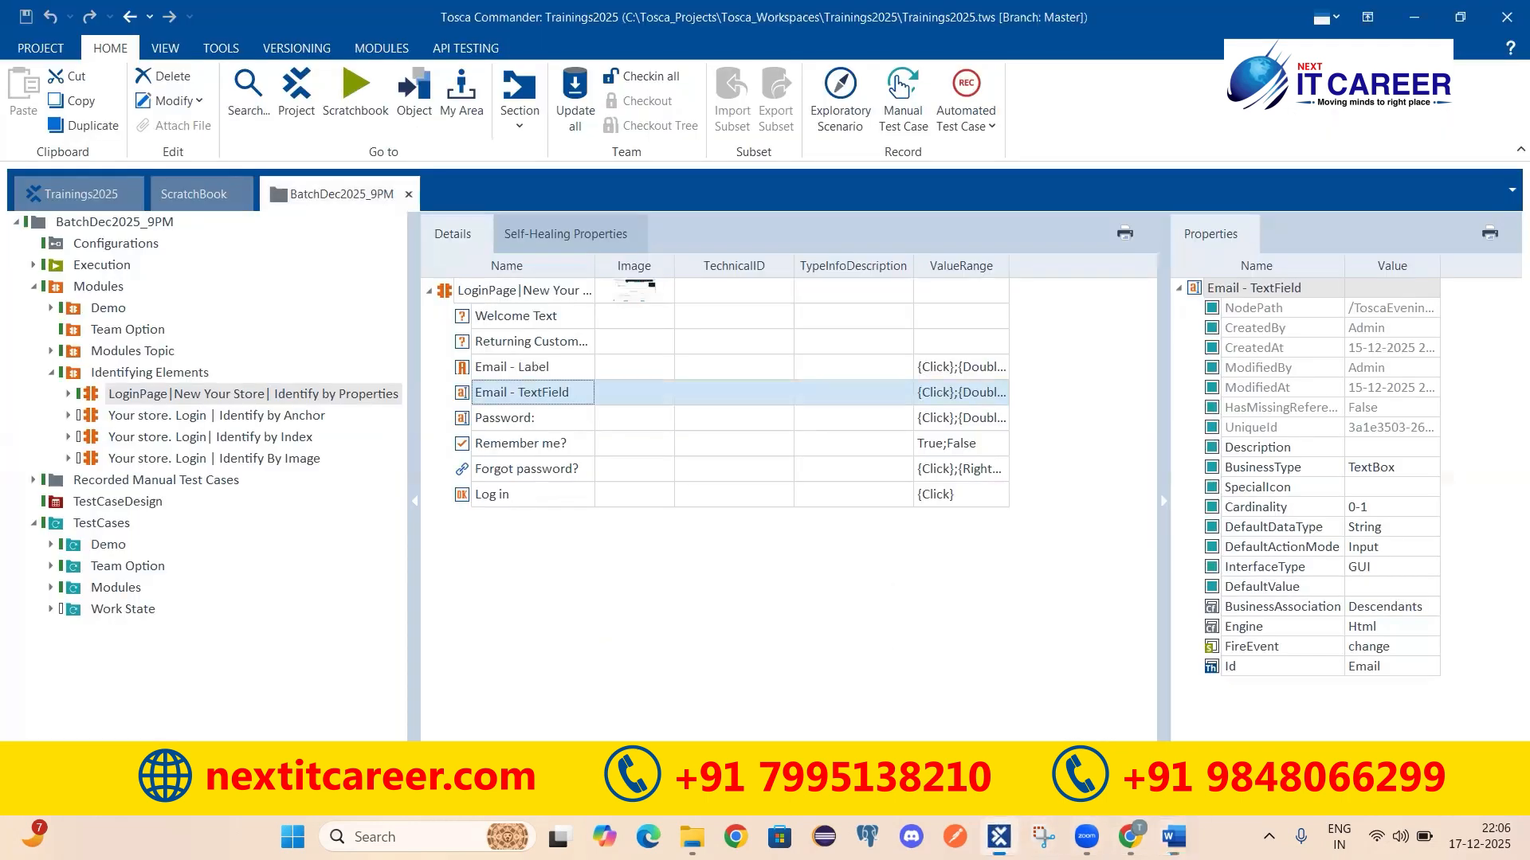
pyautogui.click(51, 373)
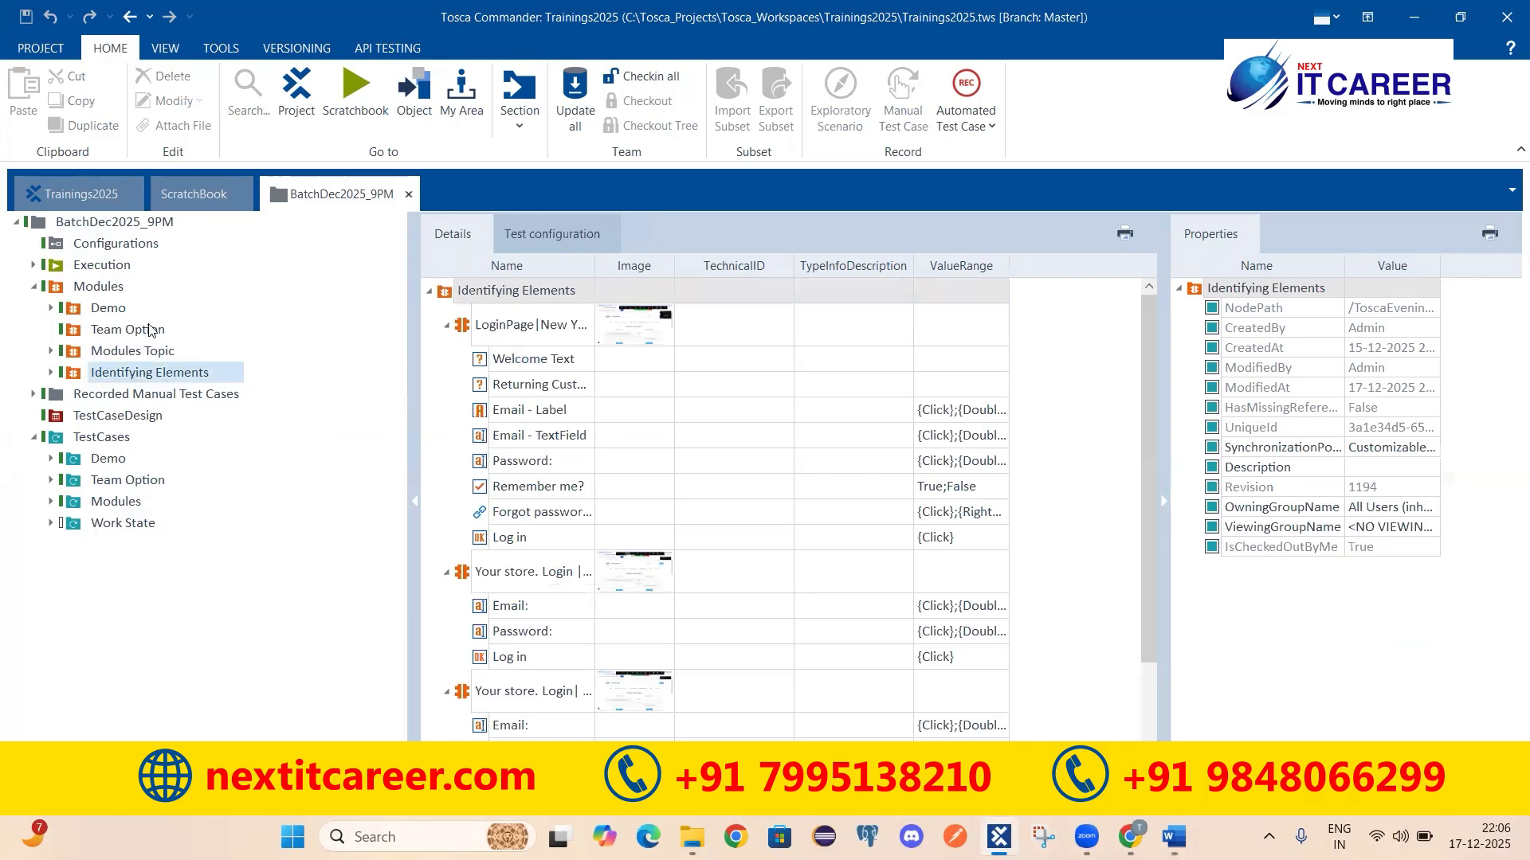